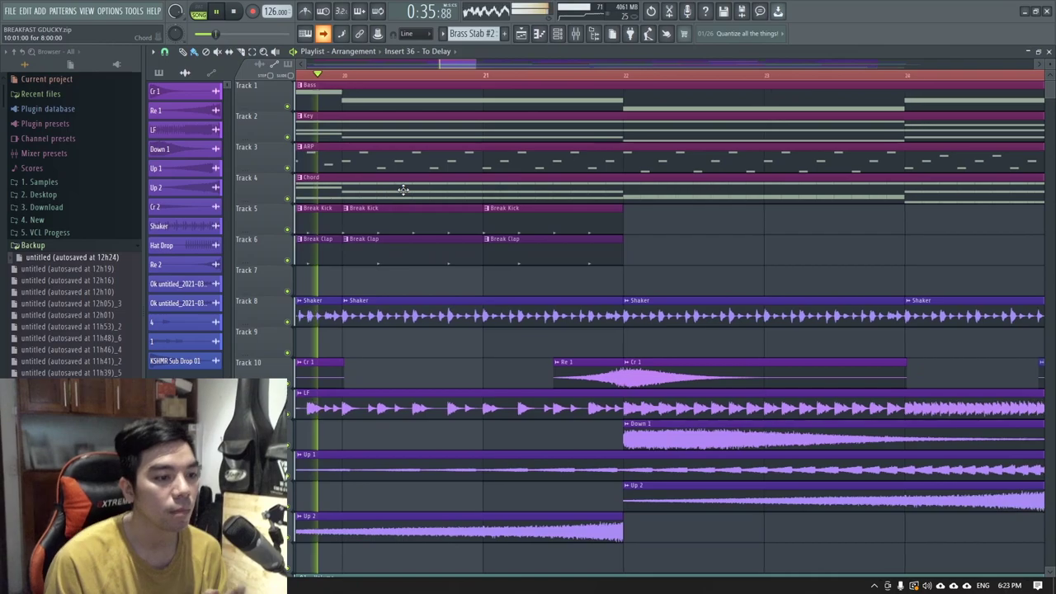
{"action": "scroll", "coordinate": [619, 293], "scroll_direction": "down", "scroll_amount": 3, "text": "ctrl"}
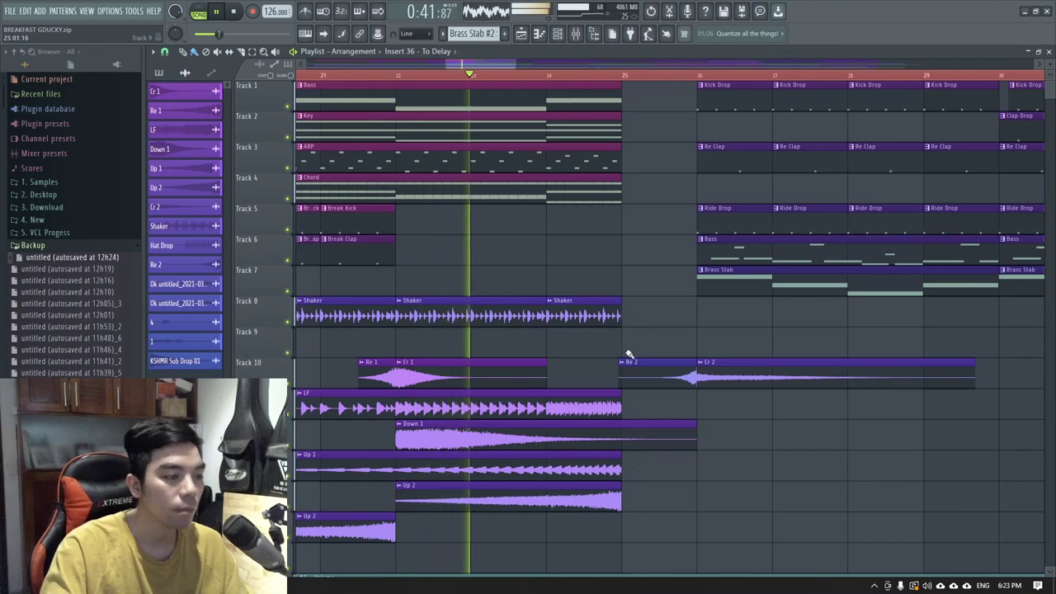
{"action": "scroll", "coordinate": [648, 334], "scroll_direction": "up", "scroll_amount": 1, "text": "ctrl"}
{"action": "scroll", "coordinate": [644, 337], "scroll_direction": "down", "scroll_amount": 2, "text": "ctrl"}
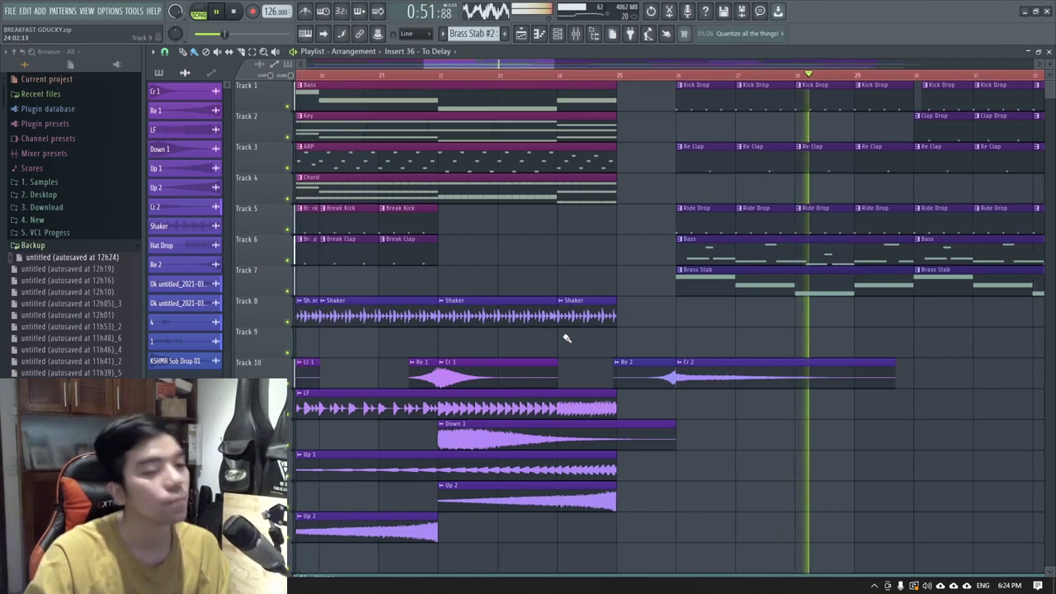
- Place a copy of the Lead #2 pattern on Track 9 from bar 34 to bar 42
{"action": "scroll", "coordinate": [707, 360], "scroll_direction": "down", "scroll_amount": 4}
{"action": "scroll", "coordinate": [711, 378], "scroll_direction": "down", "scroll_amount": 2}
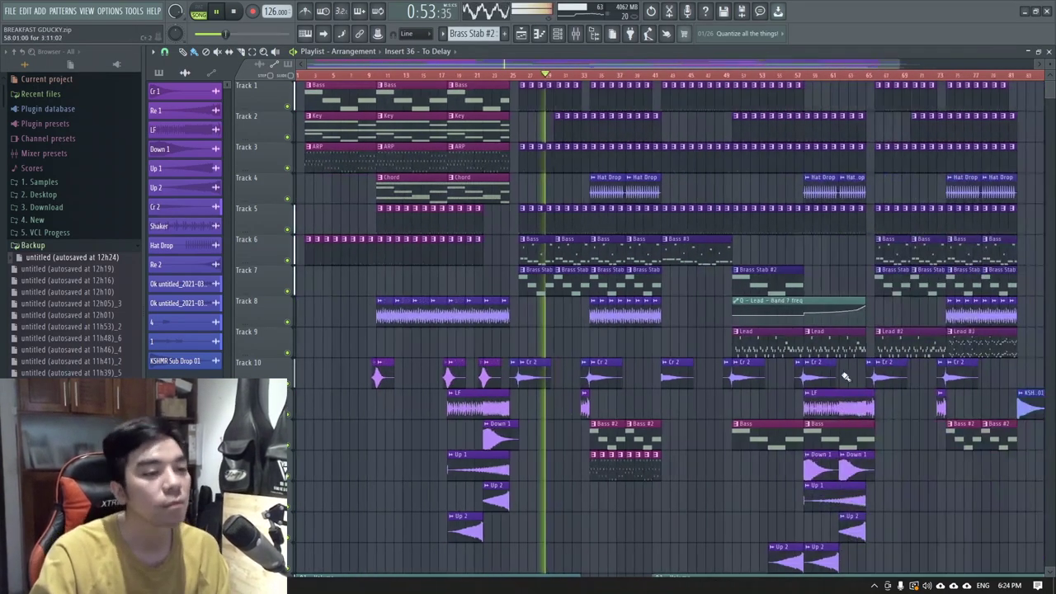
{"action": "left_click", "coordinate": [901, 344]}
{"action": "scroll", "coordinate": [609, 323], "scroll_direction": "up", "scroll_amount": 4}
{"action": "left_click_drag", "start_coordinate": [482, 340], "coordinate": [622, 350]}
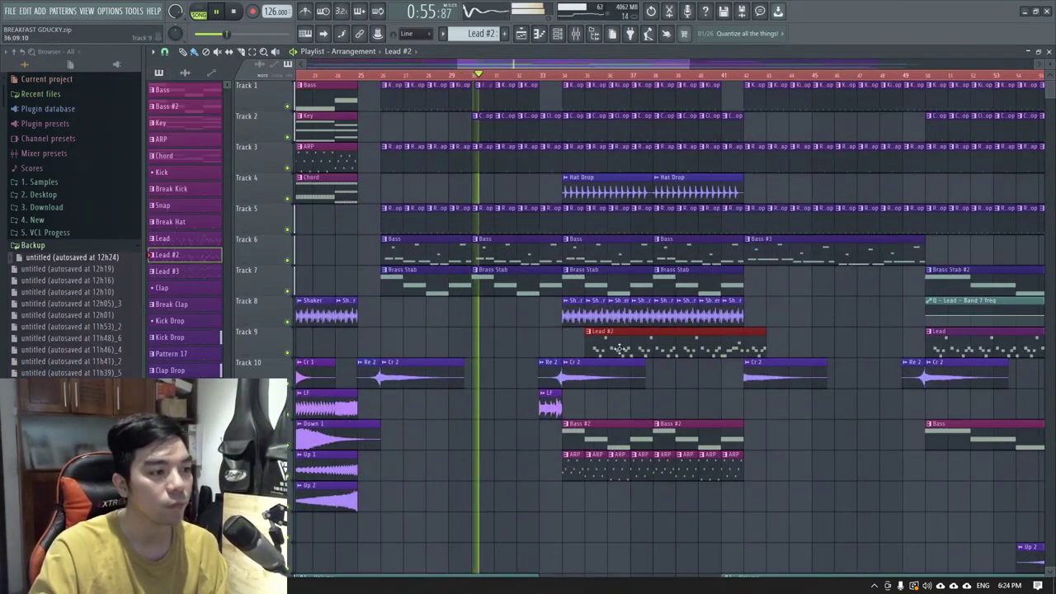
{"action": "scroll", "coordinate": [628, 351], "scroll_direction": "down", "scroll_amount": 4}
{"action": "right_click", "coordinate": [629, 351]}
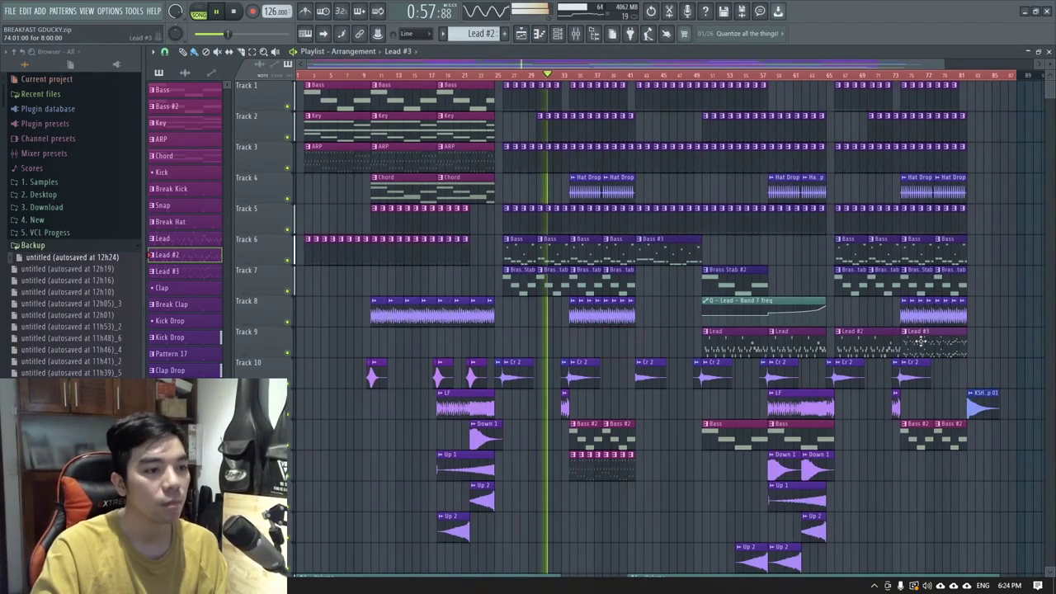
{"action": "scroll", "coordinate": [578, 347], "scroll_direction": "down", "scroll_amount": 3}
{"action": "scroll", "coordinate": [557, 350], "scroll_direction": "up", "scroll_amount": 4}
{"action": "left_click", "coordinate": [522, 347]}
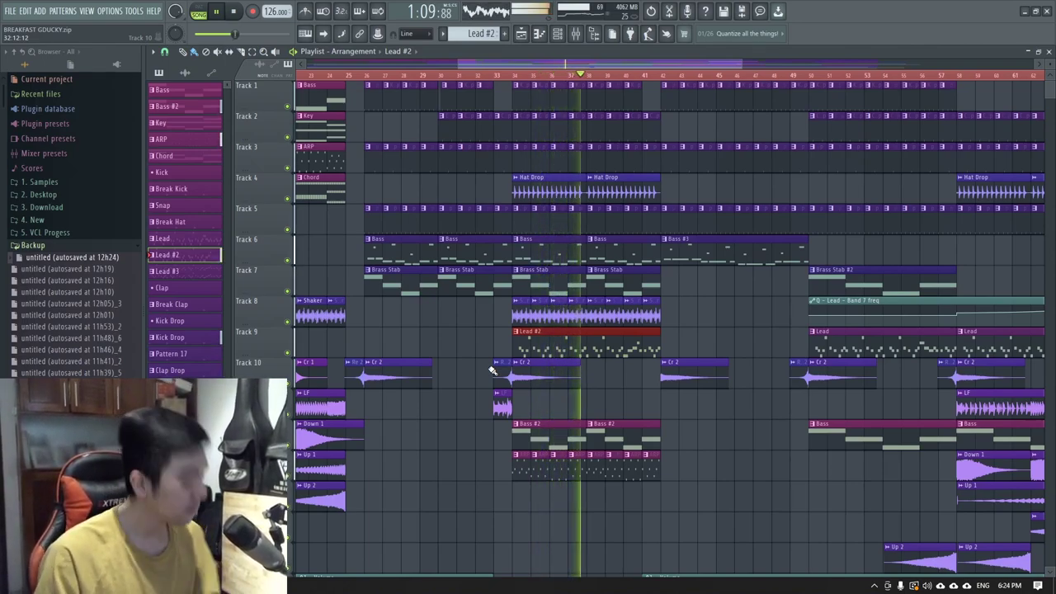
- Turn on playlist auto-scroll, listen to the arrangement around bars 41 to 43, and stop playback
{"action": "left_click", "coordinate": [323, 34]}
{"action": "scroll", "coordinate": [334, 228], "scroll_direction": "up", "scroll_amount": 4}
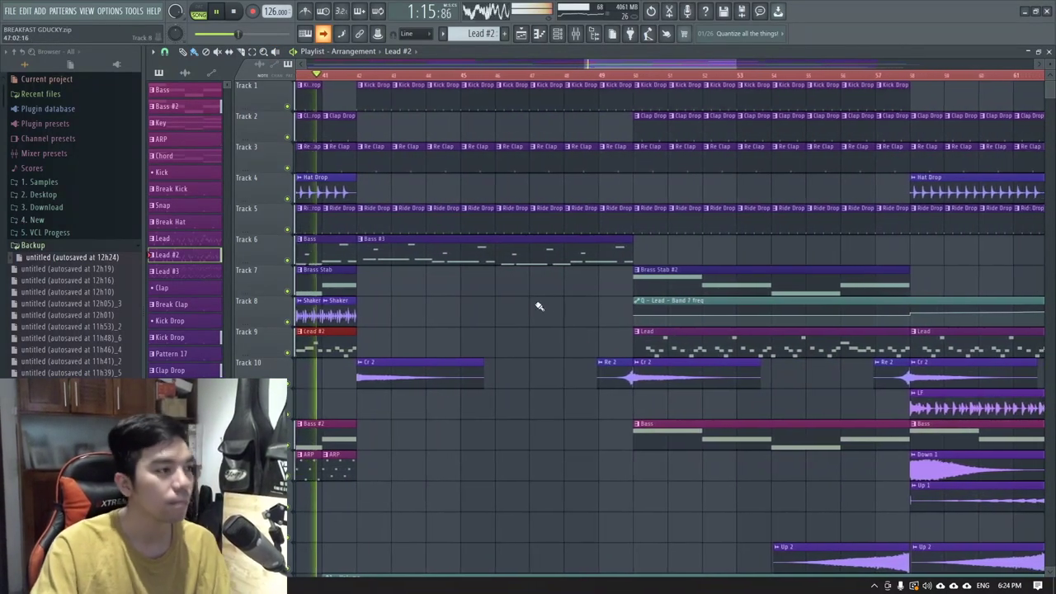
{"action": "scroll", "coordinate": [538, 306], "scroll_direction": "down", "scroll_amount": 5}
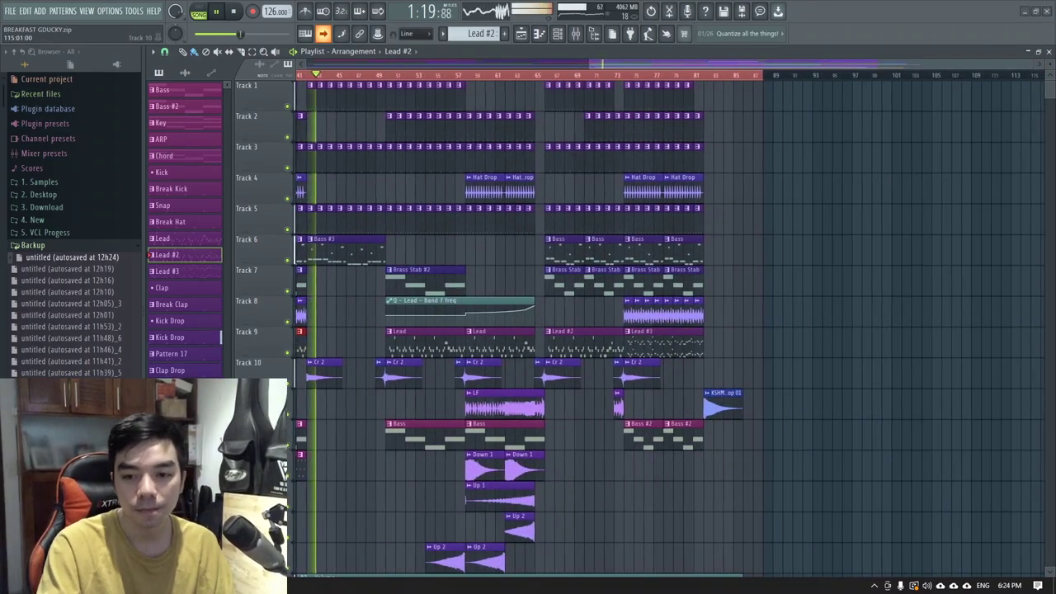
{"action": "key", "text": "space"}
- Examine the lower playlist tracks, focusing on the 1 - Volume automation clips on Track 17
{"action": "scroll", "coordinate": [596, 191], "scroll_direction": "down", "scroll_amount": 3}
{"action": "scroll", "coordinate": [585, 192], "scroll_direction": "down", "scroll_amount": 1}
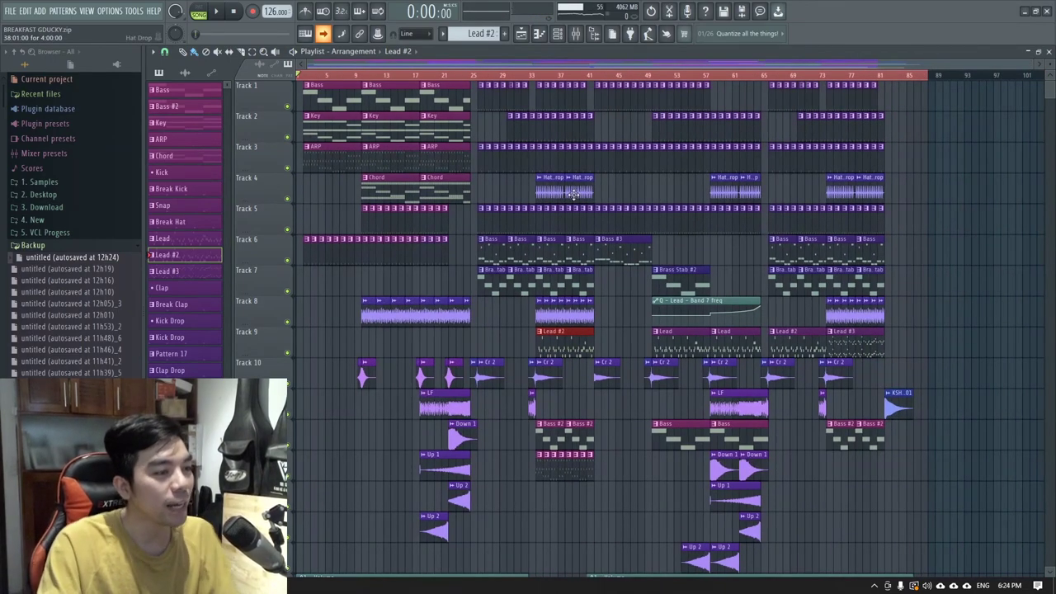
{"action": "scroll", "coordinate": [415, 250], "scroll_direction": "down", "scroll_amount": 6}
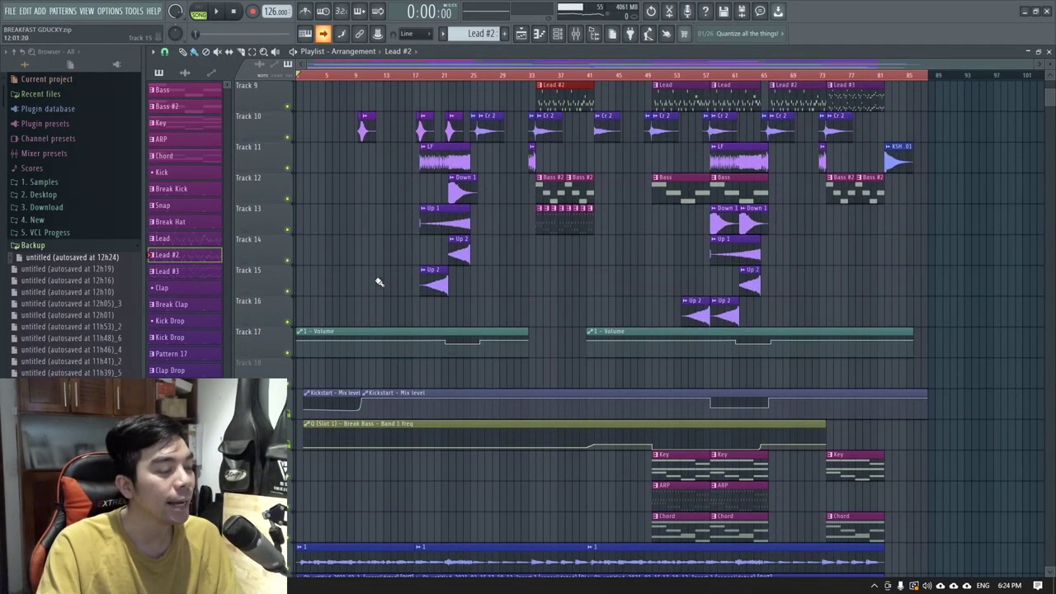
{"action": "scroll", "coordinate": [386, 293], "scroll_direction": "down", "scroll_amount": 2}
{"action": "mouse_move", "coordinate": [449, 278]}
{"action": "left_mouse_down"}
{"action": "mouse_move", "coordinate": [442, 308]}
{"action": "mouse_move", "coordinate": [441, 263]}
{"action": "left_mouse_up"}
{"action": "scroll", "coordinate": [568, 309], "scroll_direction": "up", "scroll_amount": 3}
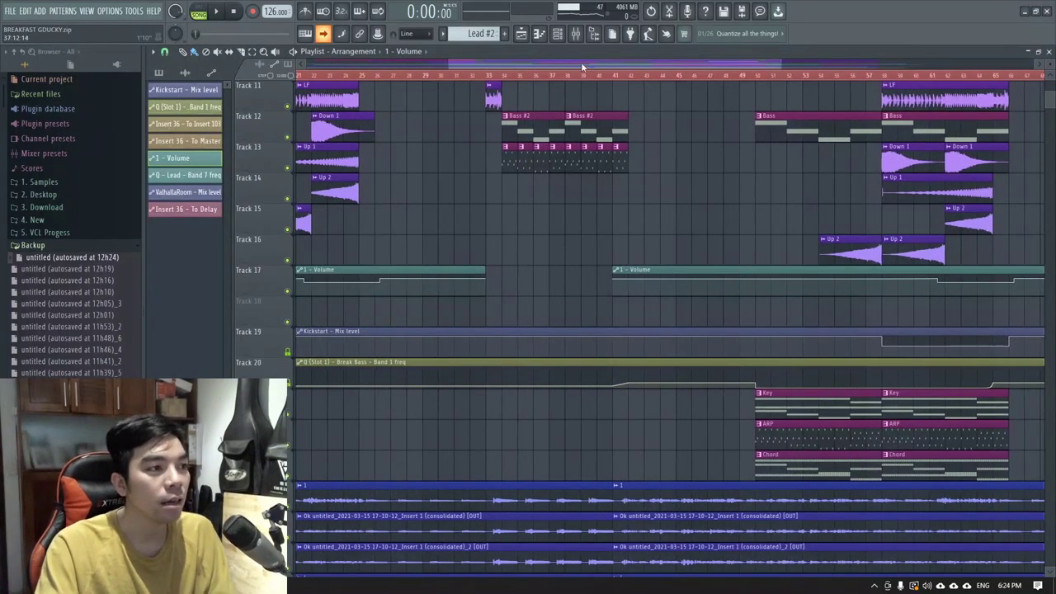
{"action": "scroll", "coordinate": [418, 69], "scroll_direction": "down", "scroll_amount": 4}
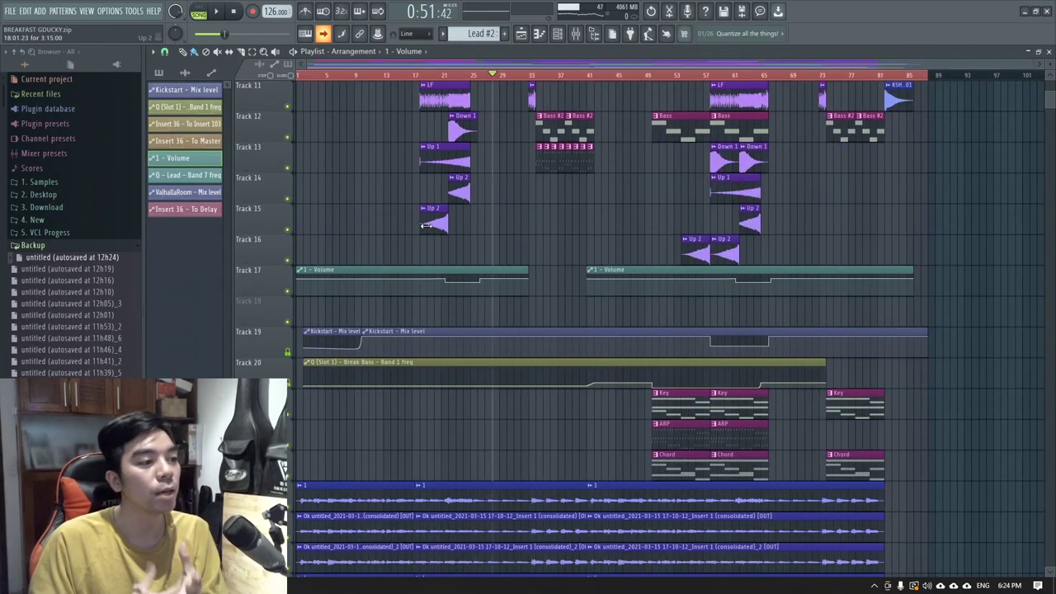
- Select Insert 103 in the mixer and reposition the mixer window so the Track 19 automation stays visible
{"action": "key", "text": "F9"}
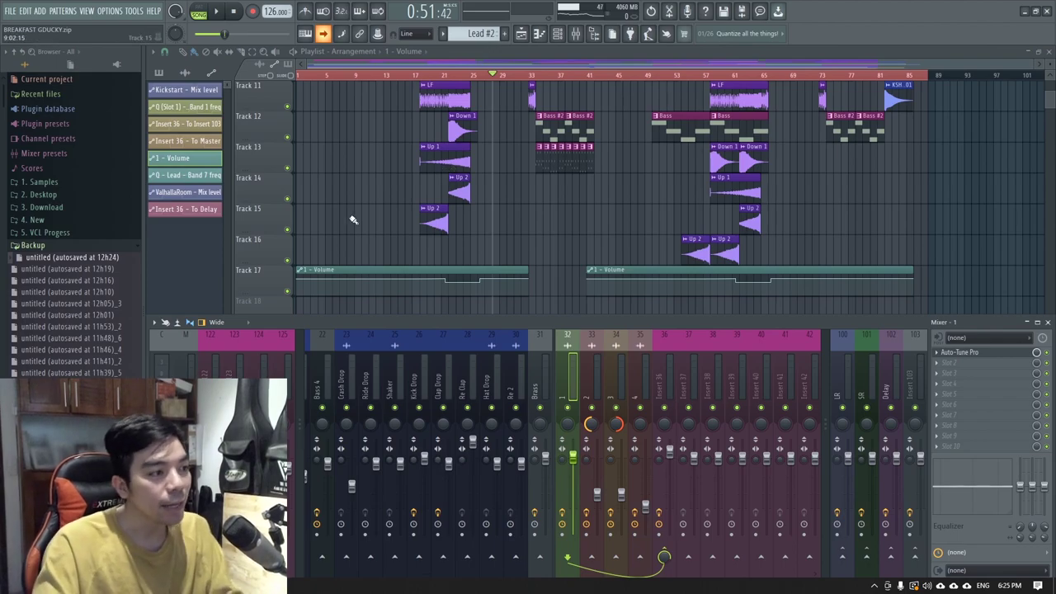
{"action": "key", "text": "F9"}
{"action": "scroll", "coordinate": [306, 231], "scroll_direction": "up", "scroll_amount": 3, "text": "ctrl"}
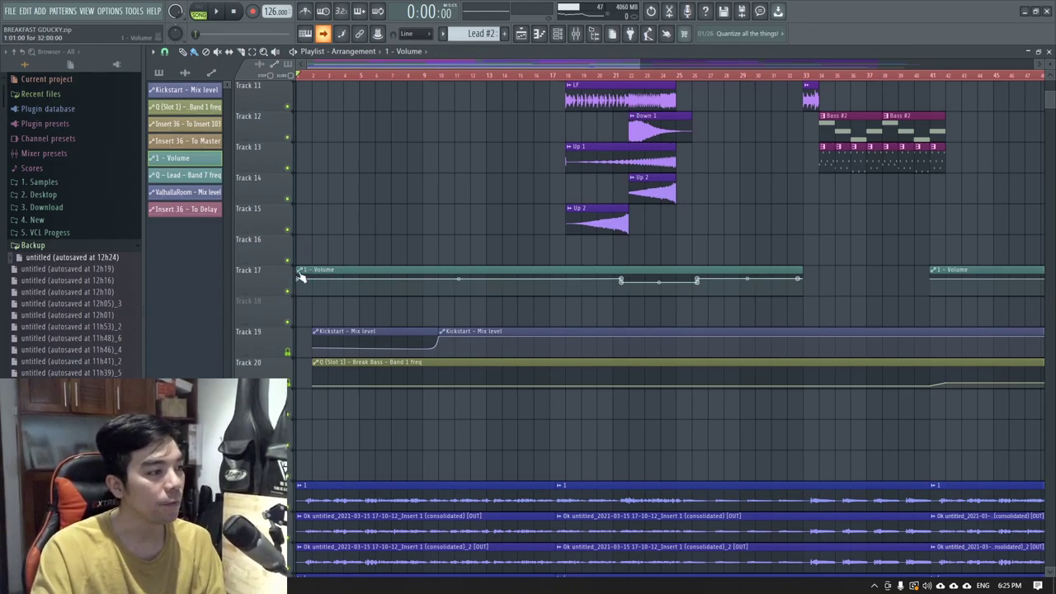
{"action": "scroll", "coordinate": [301, 278], "scroll_direction": "up", "scroll_amount": 4, "text": "ctrl"}
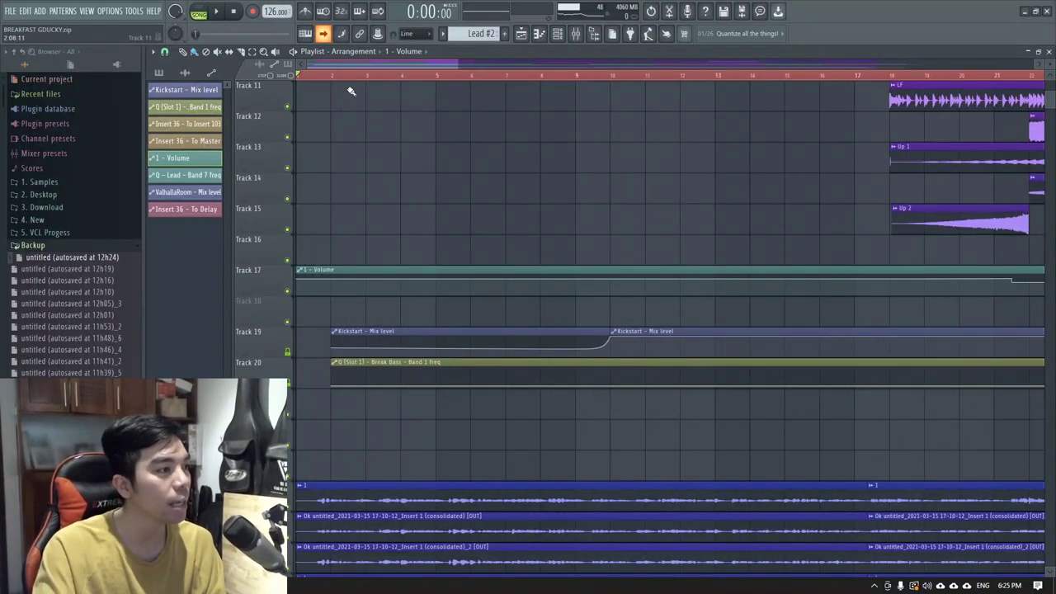
{"action": "key", "text": "F9"}
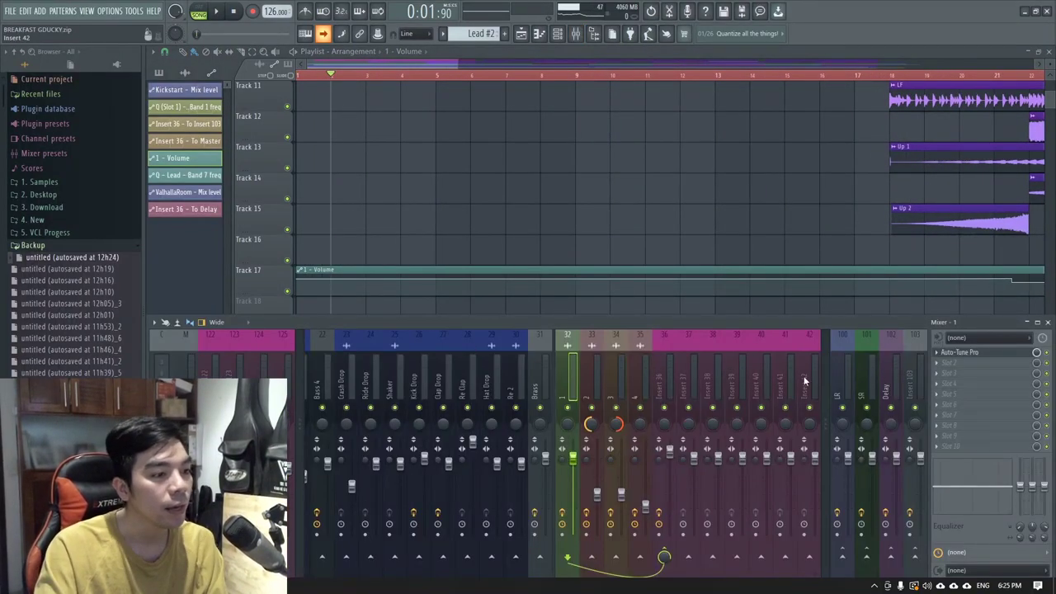
{"action": "left_click", "coordinate": [916, 390]}
{"action": "left_click_drag", "start_coordinate": [880, 334], "coordinate": [806, 407]}
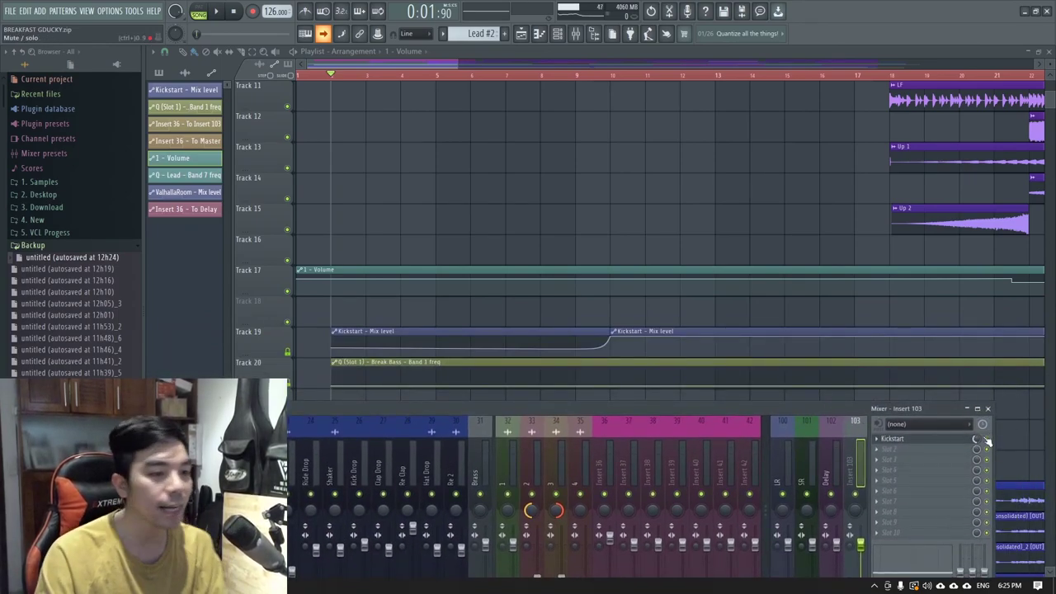
- Play briefly from bar 2 and compare the first Kickstart - Mix level clip on Track 19 with Insert 103's mix level
{"action": "key", "text": "space"}
{"action": "key", "text": "space"}
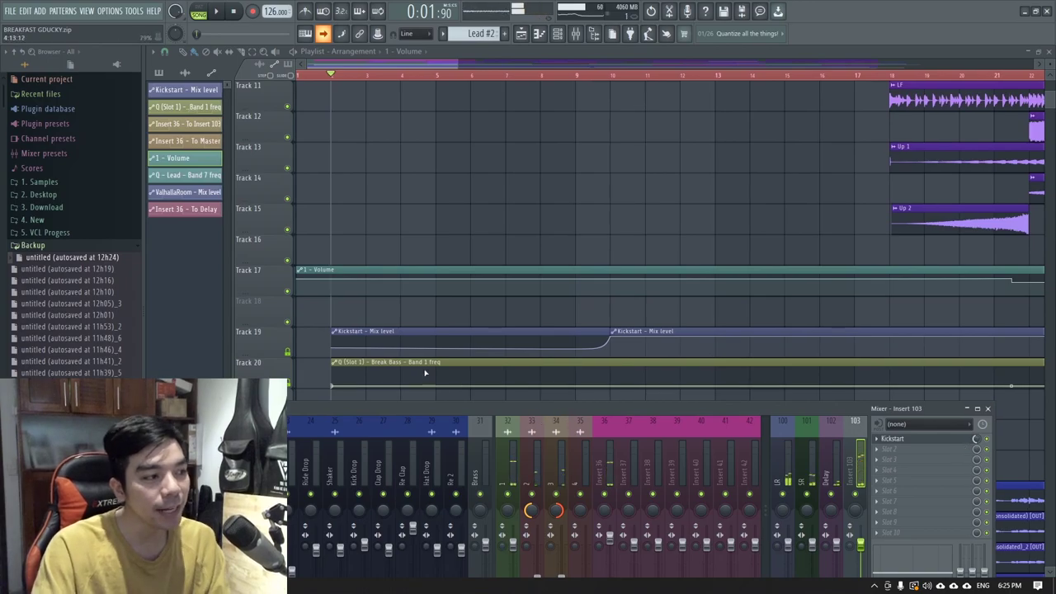
{"action": "scroll", "coordinate": [372, 354], "scroll_direction": "up", "scroll_amount": 3}
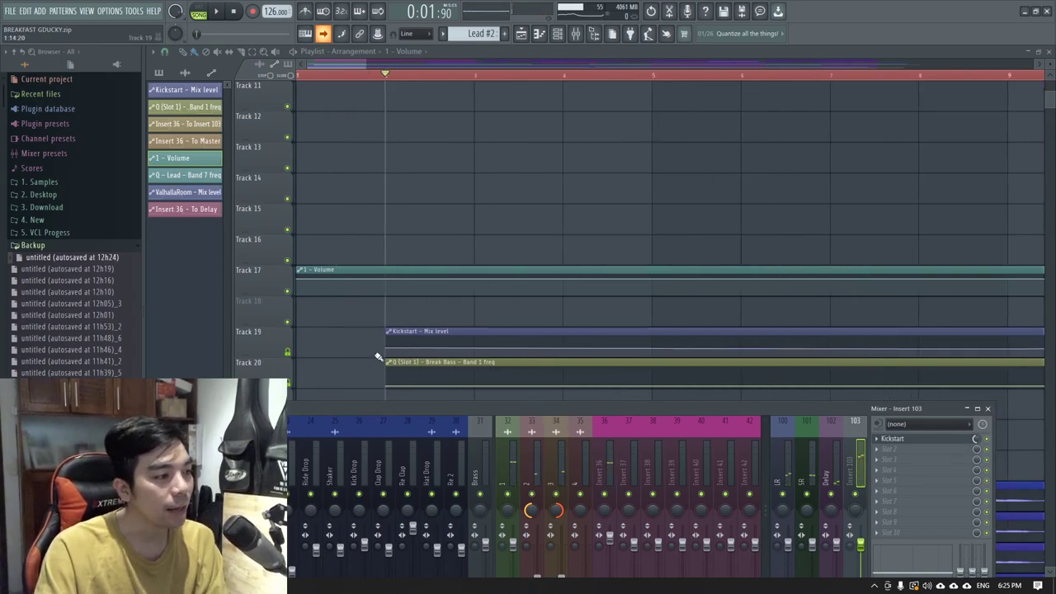
{"action": "key", "text": "F9"}
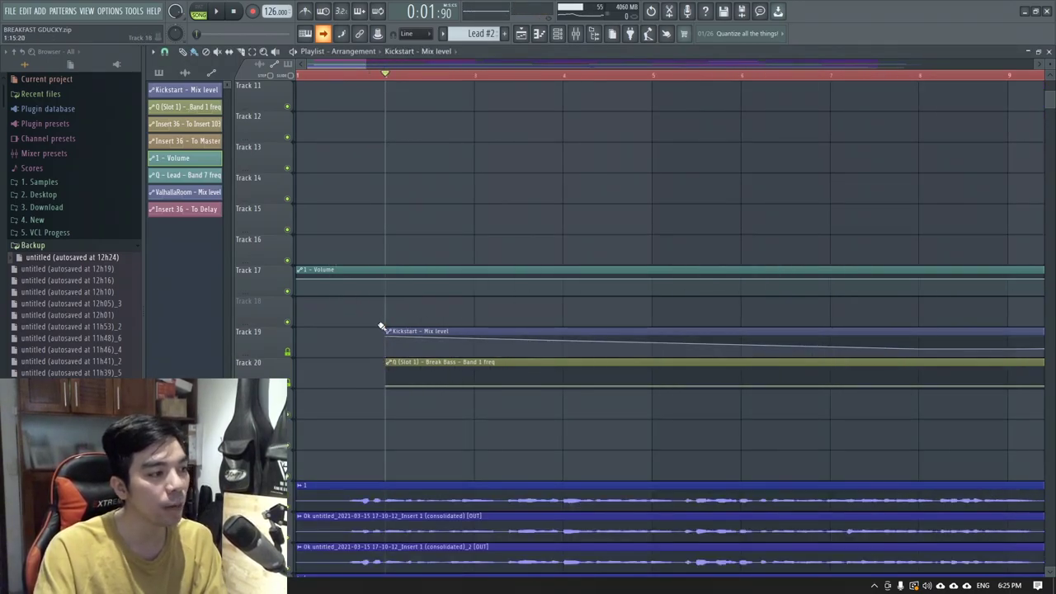
{"action": "scroll", "coordinate": [383, 326], "scroll_direction": "down", "scroll_amount": 3}
{"action": "key", "text": "F9"}
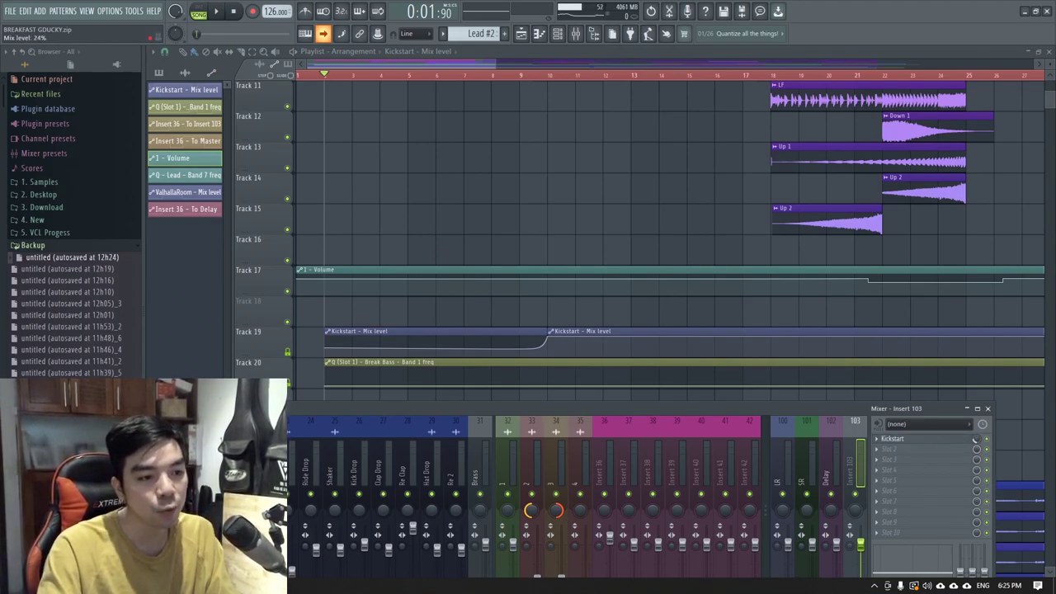
{"action": "key", "text": "F9"}
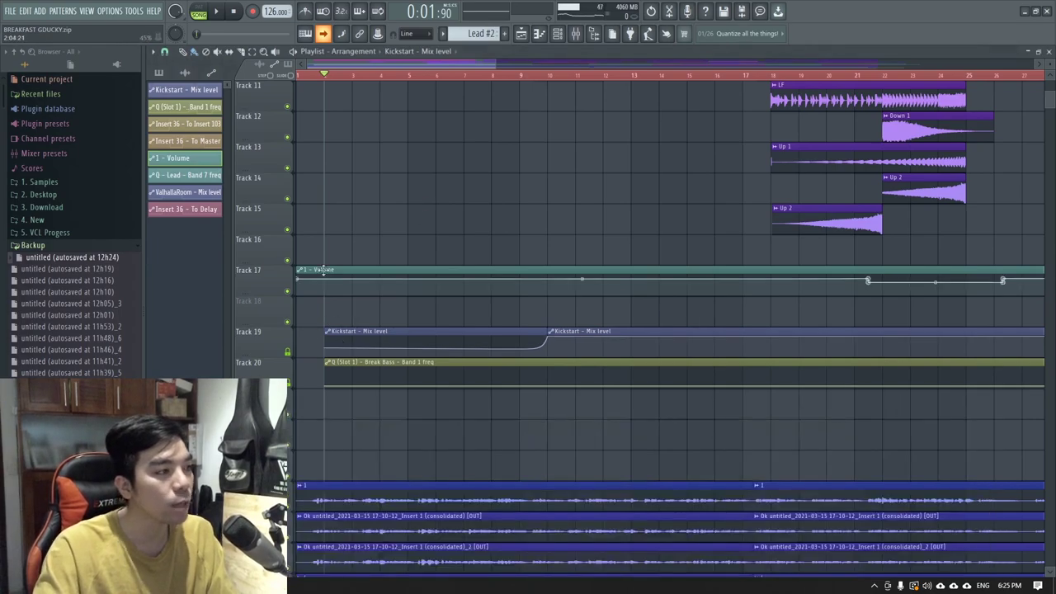
- Play the song from the beginning while monitoring Kickstart's mix level on Insert 103, and stop playback
{"action": "key", "text": "F9"}
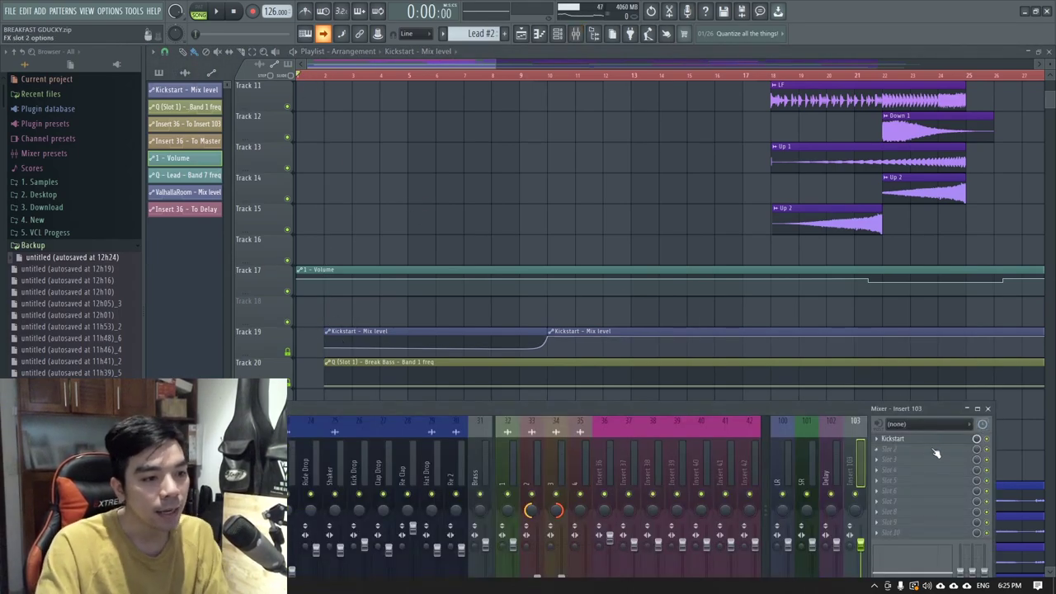
{"action": "key", "text": "space"}
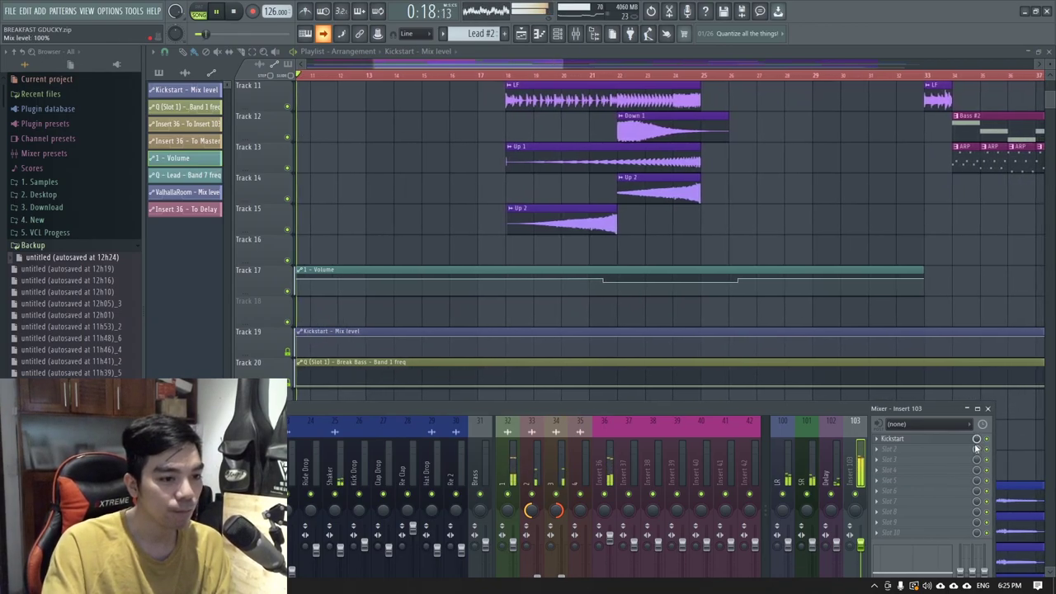
{"action": "key", "text": "space"}
{"action": "key", "text": "F9"}
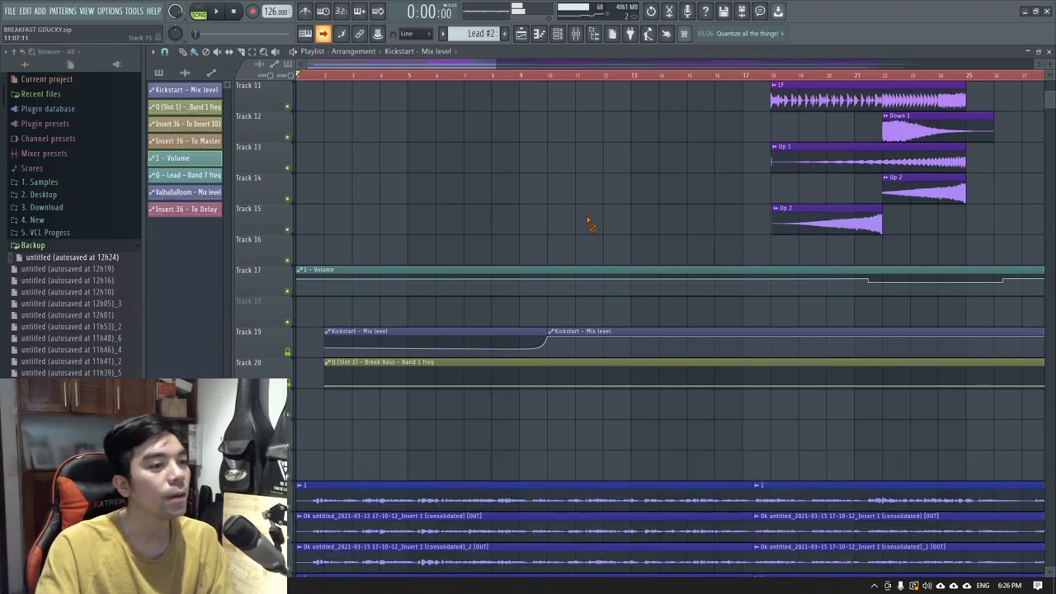
- Solo Track 8 with the Q - Lead - Band 7 freq automation, unmute Track 9, and play from bar 50
{"action": "scroll", "coordinate": [578, 243], "scroll_direction": "down", "scroll_amount": 7}
{"action": "scroll", "coordinate": [702, 315], "scroll_direction": "up", "scroll_amount": 5}
{"action": "scroll", "coordinate": [814, 342], "scroll_direction": "up", "scroll_amount": 5}
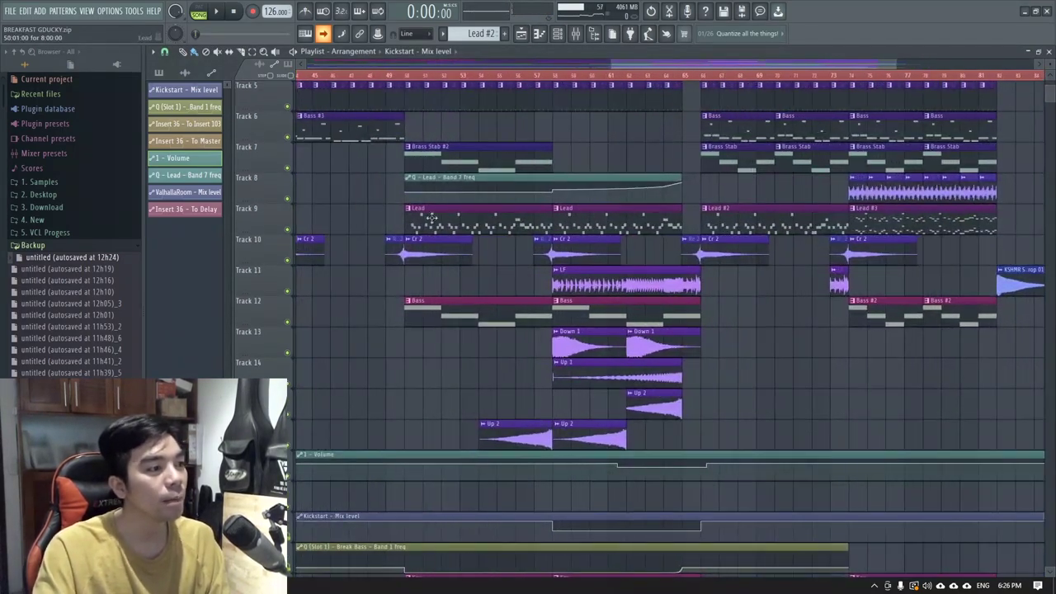
{"action": "scroll", "coordinate": [359, 281], "scroll_direction": "up", "scroll_amount": 3}
{"action": "scroll", "coordinate": [410, 318], "scroll_direction": "up", "scroll_amount": 3}
{"action": "scroll", "coordinate": [383, 297], "scroll_direction": "up", "scroll_amount": 4}
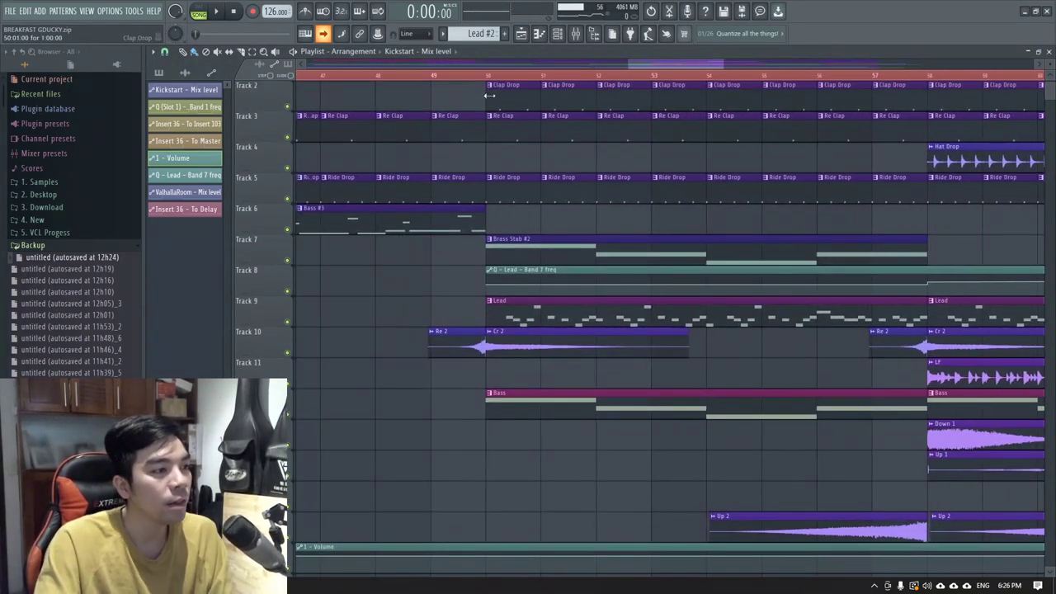
{"action": "key", "text": "space"}
{"action": "right_click", "coordinate": [288, 291]}
{"action": "key", "text": "space"}
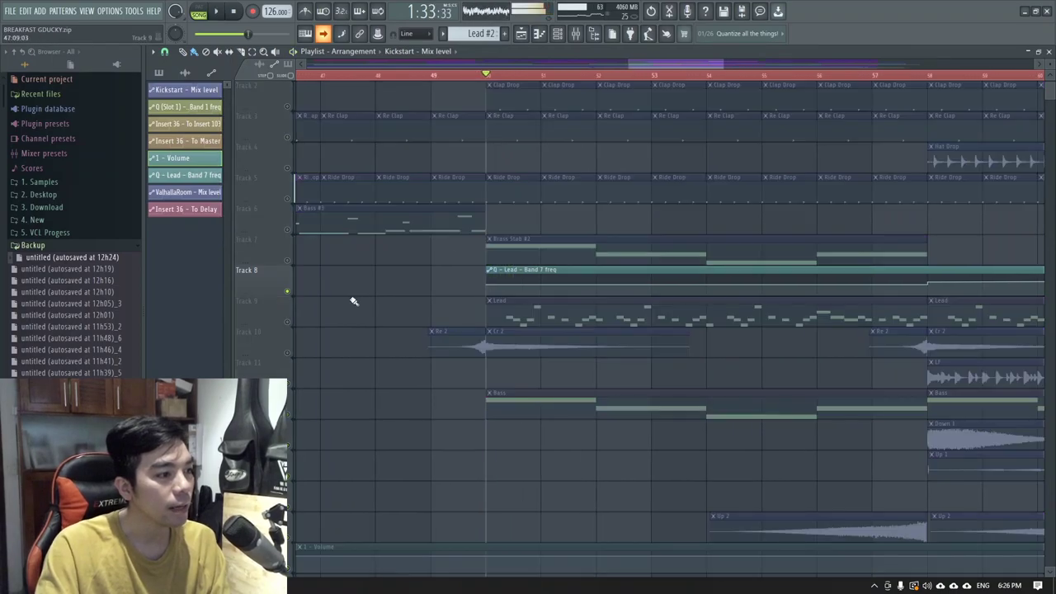
{"action": "left_click", "coordinate": [288, 322]}
{"action": "key", "text": "space"}
- Open Kickstart on Insert 103 and the Q equalizer on the Bass mixer channel
{"action": "scroll", "coordinate": [300, 297], "scroll_direction": "down", "scroll_amount": 2}
{"action": "key", "text": "F9"}
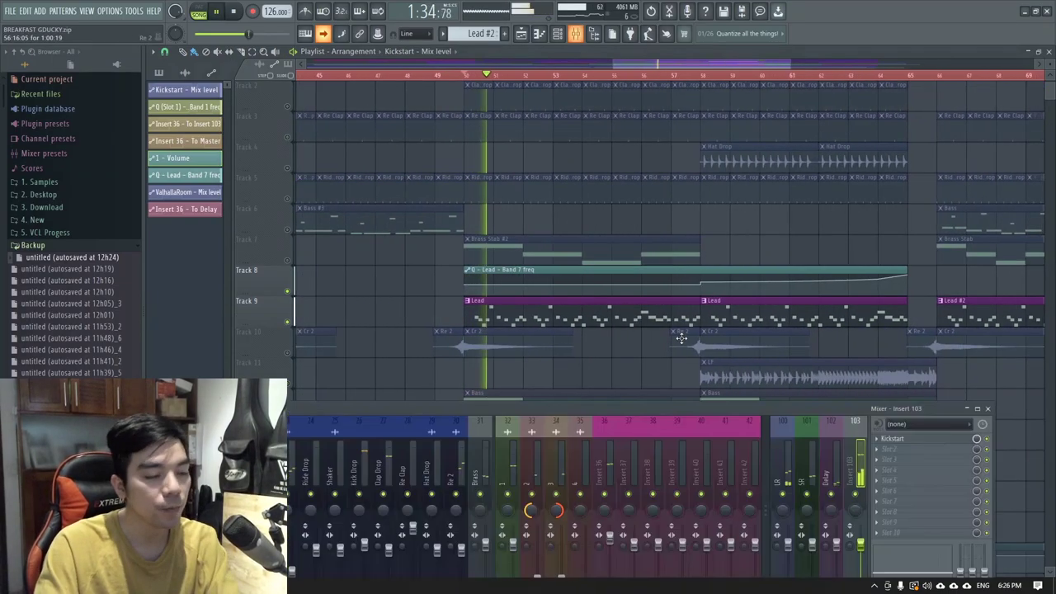
{"action": "left_click", "coordinate": [892, 438]}
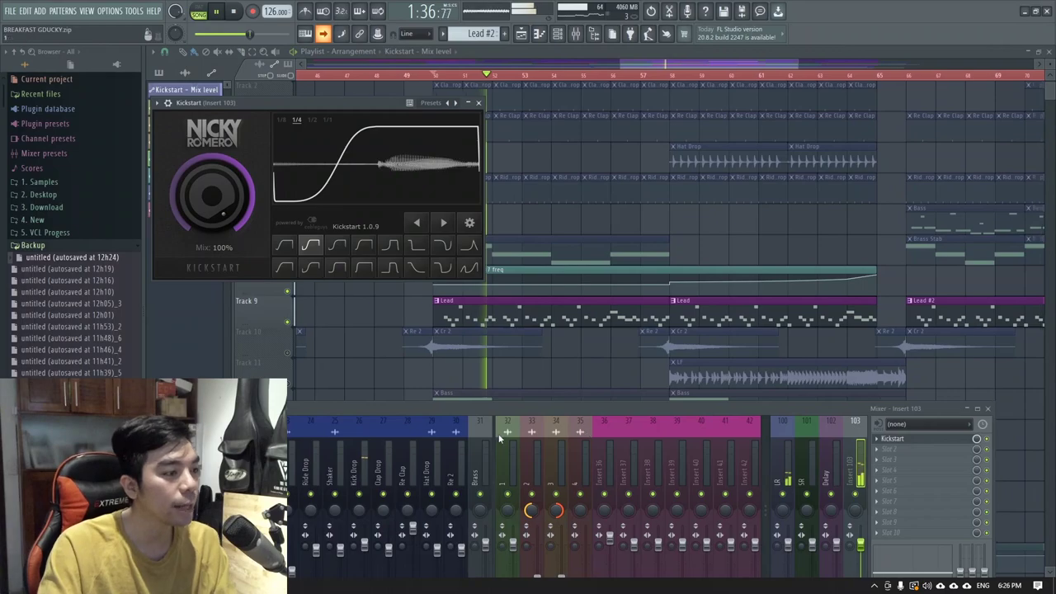
{"action": "left_click", "coordinate": [831, 463]}
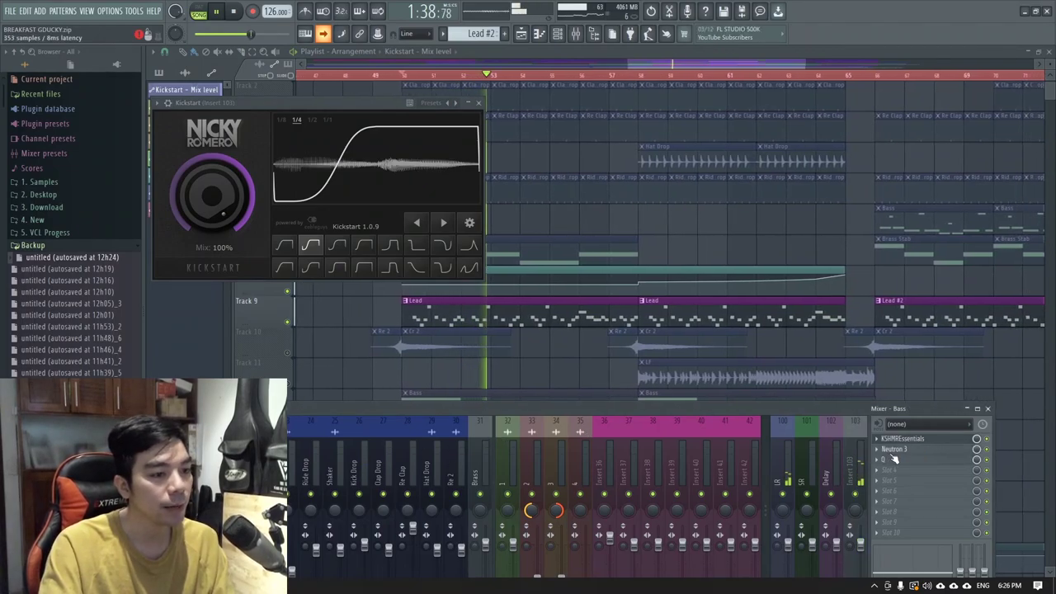
{"action": "left_click", "coordinate": [900, 461]}
{"action": "left_click_drag", "start_coordinate": [508, 173], "coordinate": [846, 169]}
- Open the Q equalizer on the Lead mixer channel and close the Bass channel's equalizer
{"action": "left_click", "coordinate": [247, 464]}
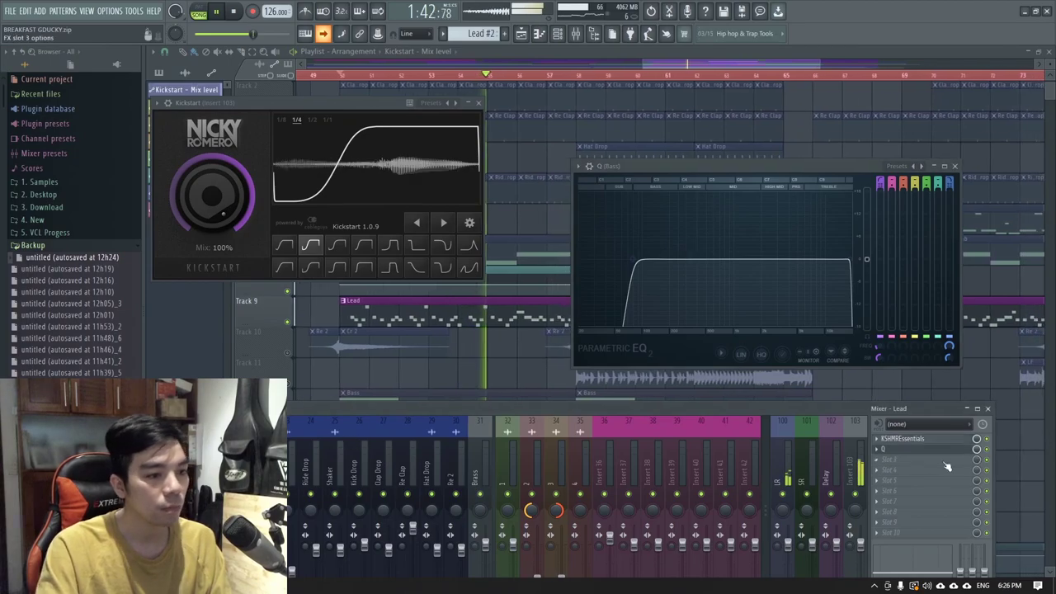
{"action": "left_click", "coordinate": [919, 450]}
{"action": "left_click", "coordinate": [956, 166]}
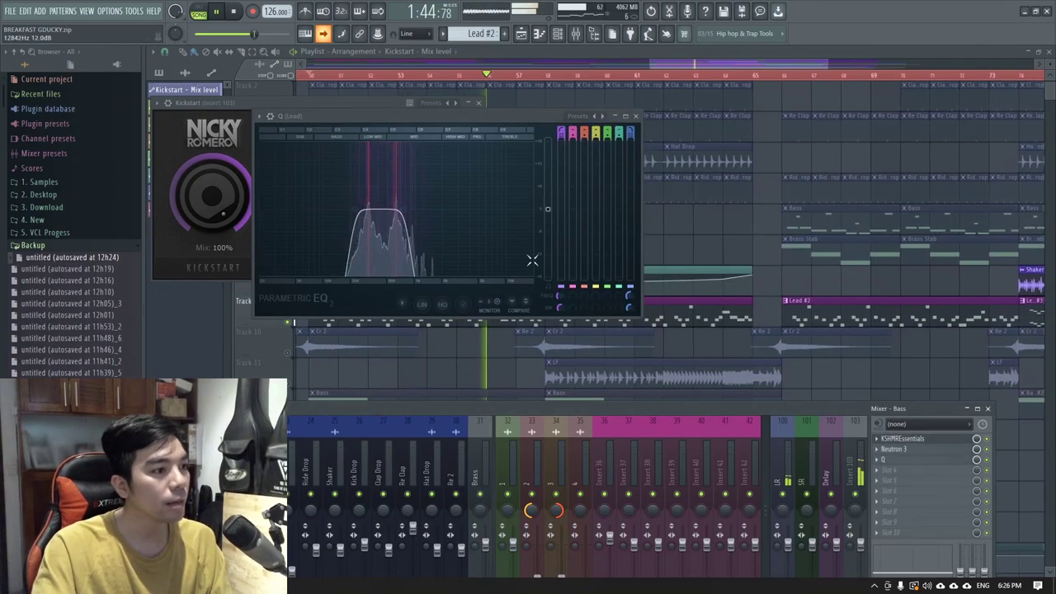
- Set the Band 7 frequency of the Lead channel's equalizer to 20000 Hz and play from bar 50
{"action": "key", "text": "space"}
{"action": "left_click", "coordinate": [629, 297]}
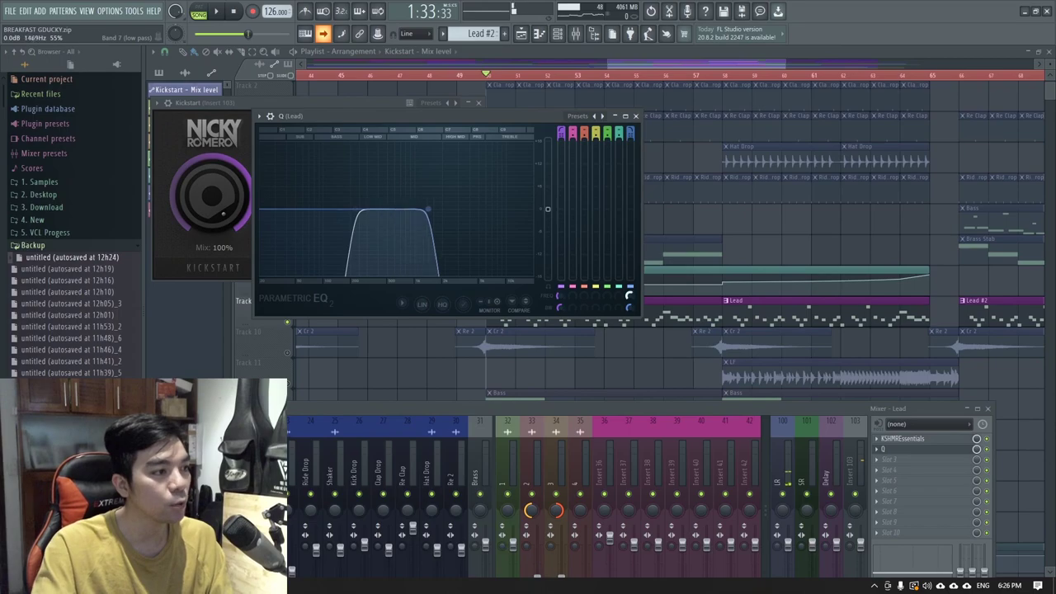
{"action": "key", "text": "space"}
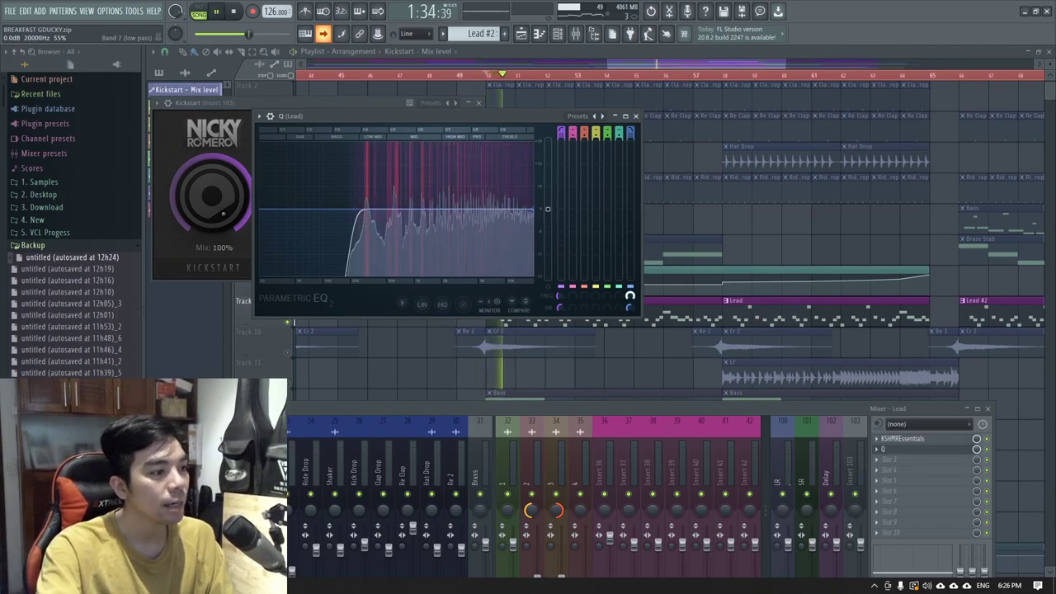
- Replay the lead from its start near bar 50, close Kickstart, and move the Lead equalizer clear of the Band 7 freq automation clip
{"action": "key", "text": "space"}
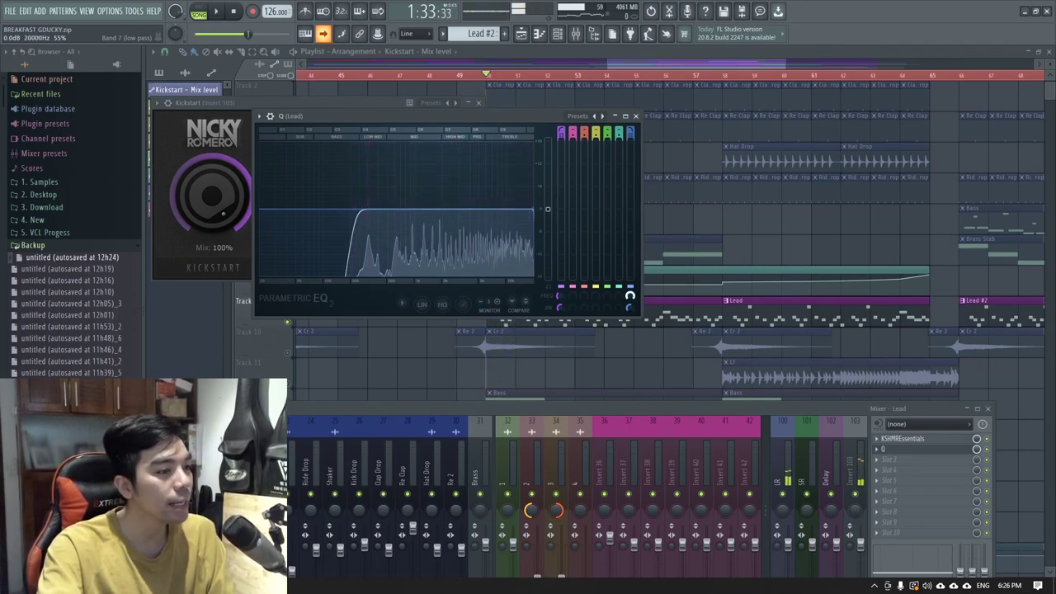
{"action": "key", "text": "space"}
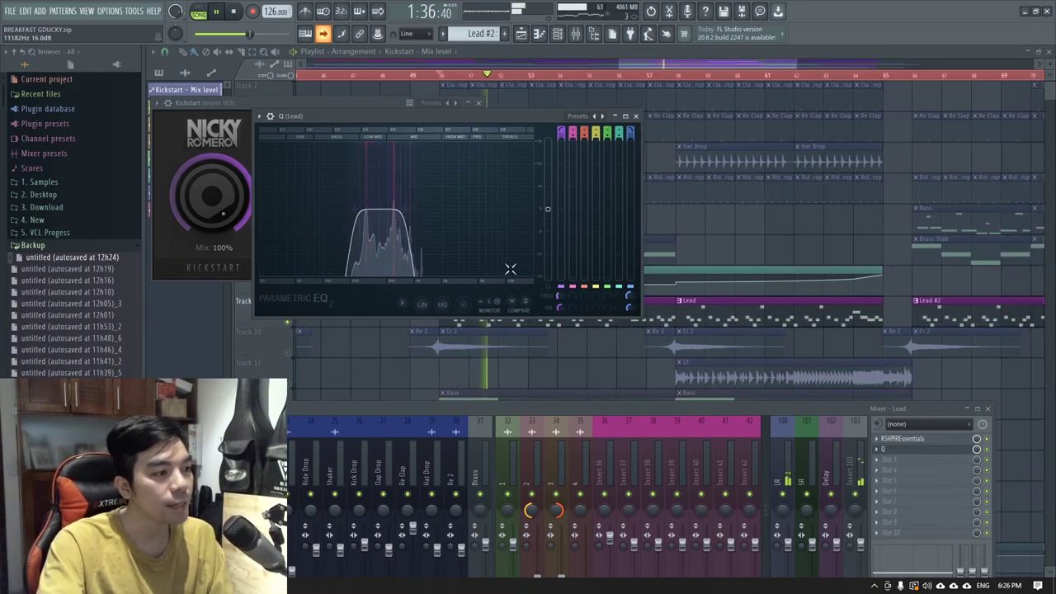
{"action": "left_click_drag", "start_coordinate": [466, 119], "coordinate": [759, 340]}
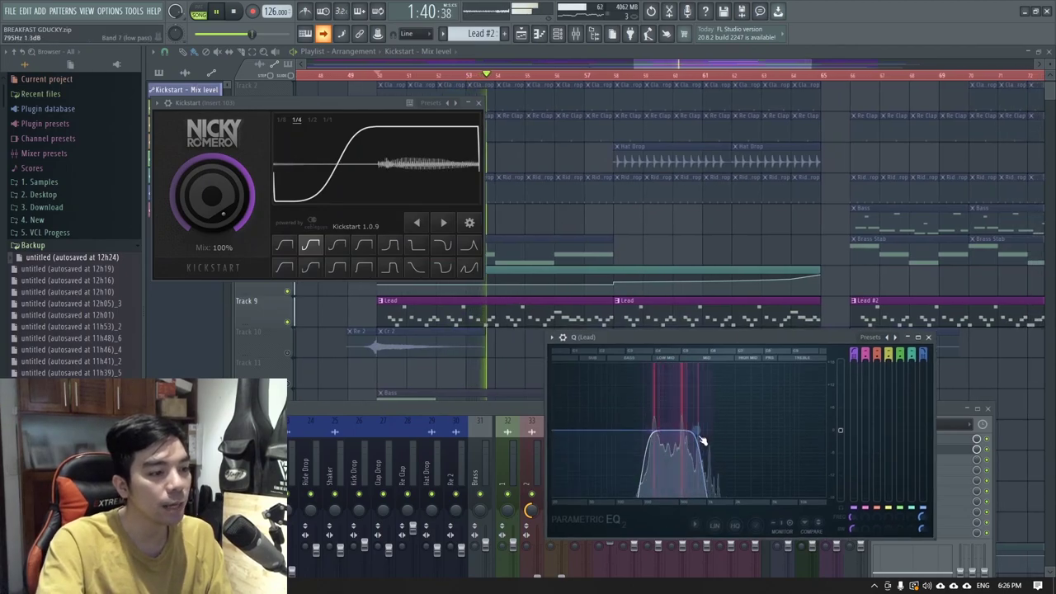
{"action": "left_click", "coordinate": [478, 103]}
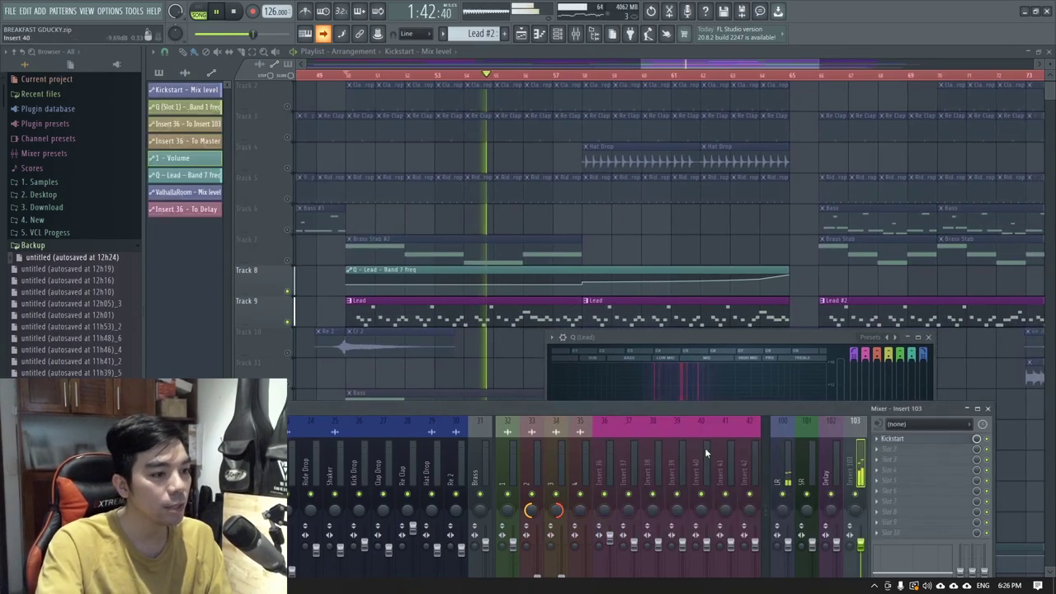
{"action": "left_click_drag", "start_coordinate": [627, 343], "coordinate": [797, 195]}
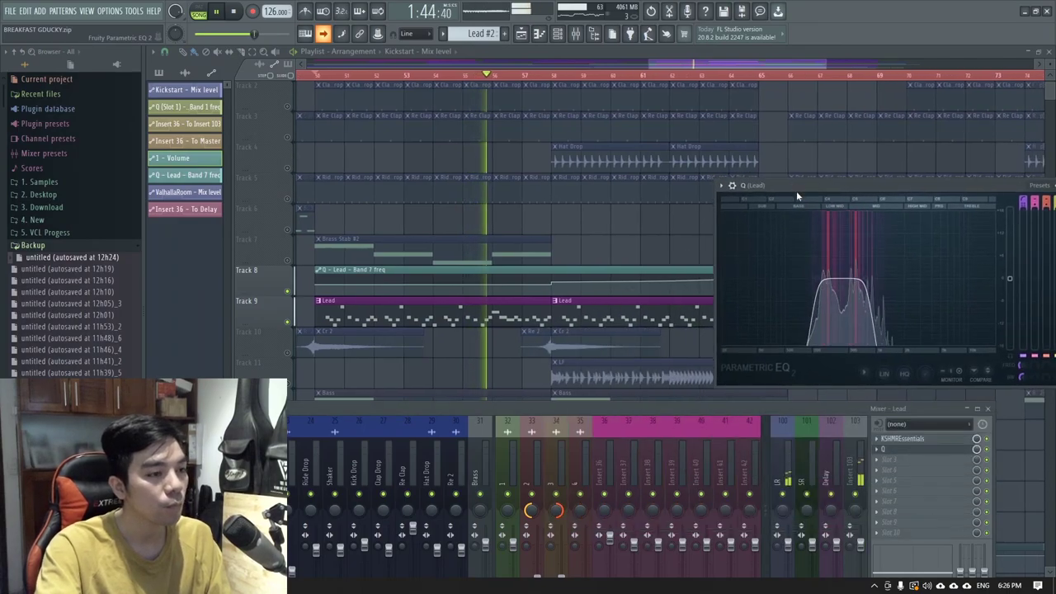
{"action": "left_click_drag", "start_coordinate": [885, 188], "coordinate": [830, 180]}
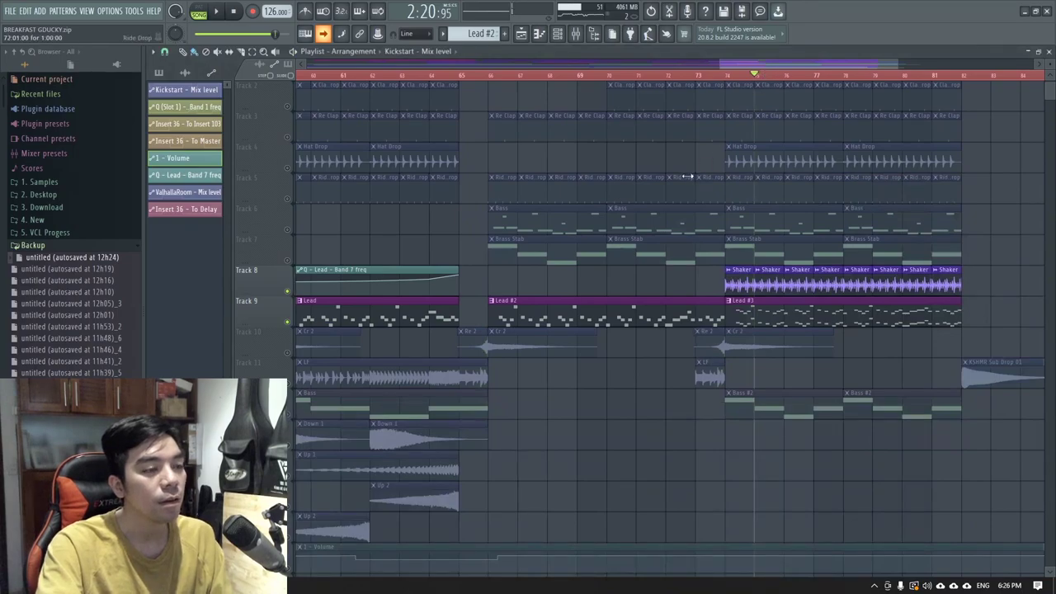
- Unmute all playlist tracks and clear the clip selection
{"action": "scroll", "coordinate": [644, 181], "scroll_direction": "down", "scroll_amount": 4}
{"action": "key", "text": "ctrl+a"}
{"action": "scroll", "coordinate": [660, 193], "scroll_direction": "up", "scroll_amount": 3}
{"action": "scroll", "coordinate": [659, 193], "scroll_direction": "down", "scroll_amount": 3}
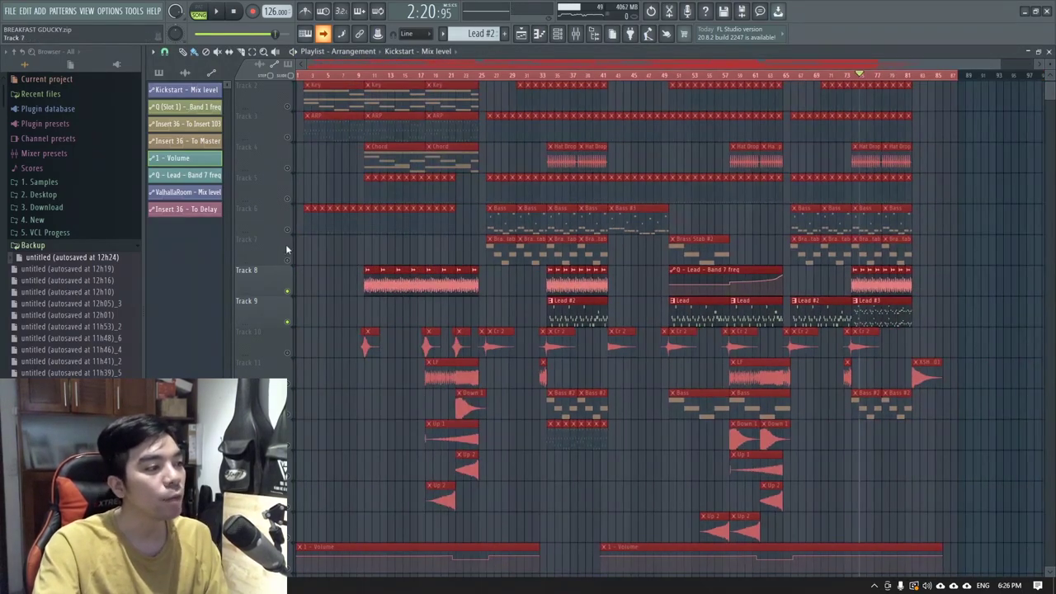
{"action": "right_click", "coordinate": [287, 260]}
{"action": "right_click", "coordinate": [288, 260]}
{"action": "scroll", "coordinate": [768, 267], "scroll_direction": "up", "scroll_amount": 3}
{"action": "left_click", "coordinate": [663, 218], "text": "ctrl"}
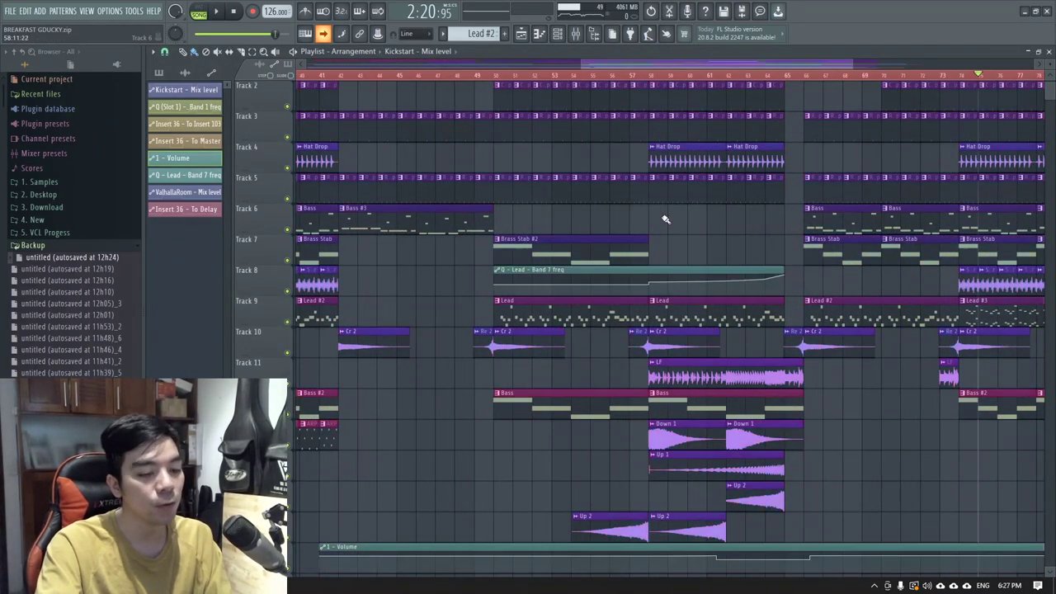
- Open the mixer, place it below the visible playlist tracks, select the Master channel, and close the mixer
{"action": "key", "text": "F9"}
{"action": "key", "text": "F9"}
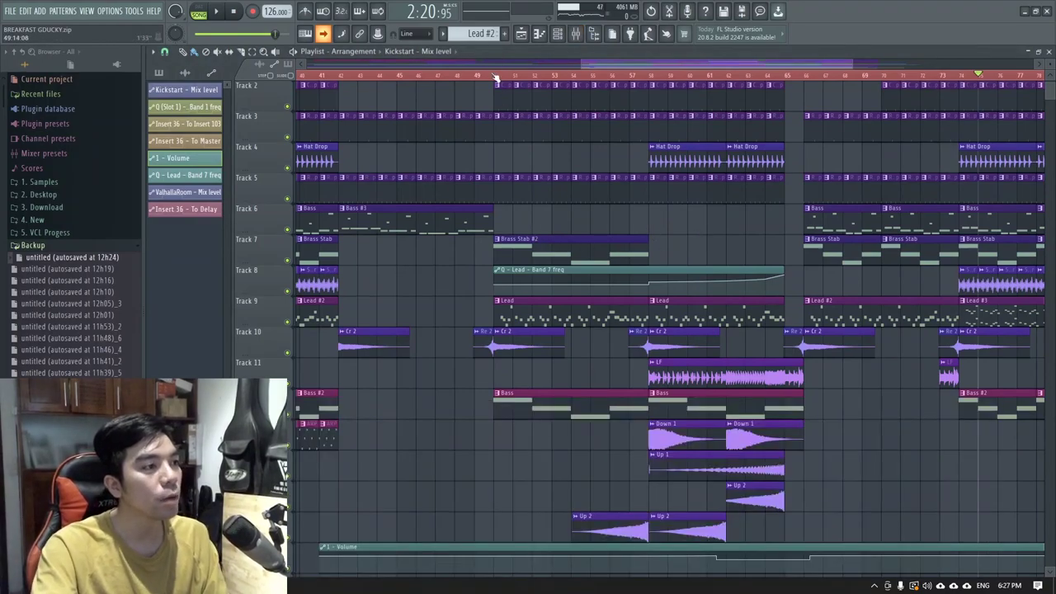
{"action": "key", "text": "F9"}
{"action": "left_click_drag", "start_coordinate": [346, 411], "coordinate": [414, 316]}
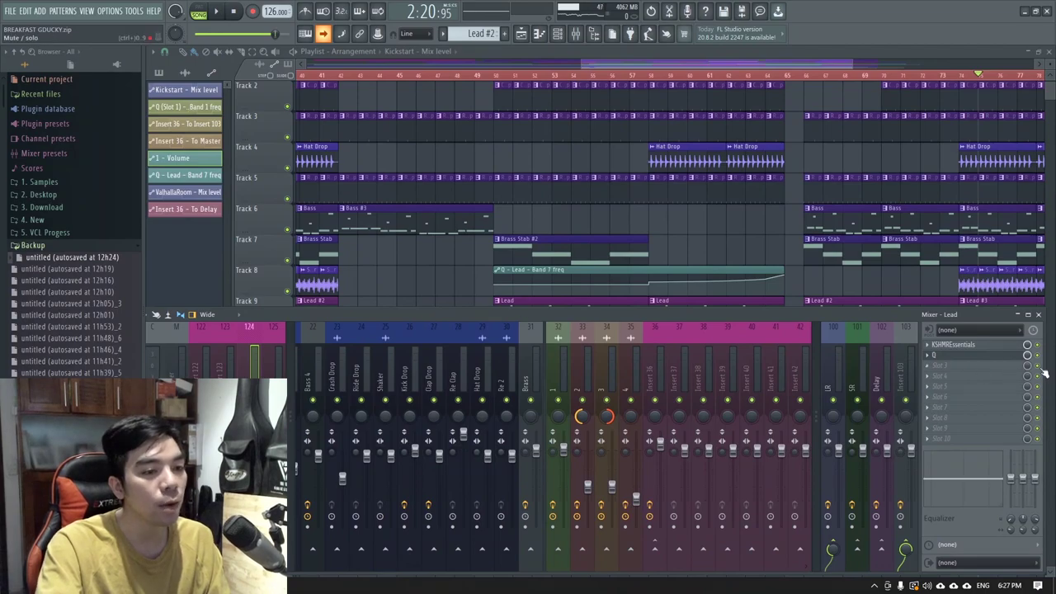
{"action": "left_click_drag", "start_coordinate": [902, 314], "coordinate": [915, 314]}
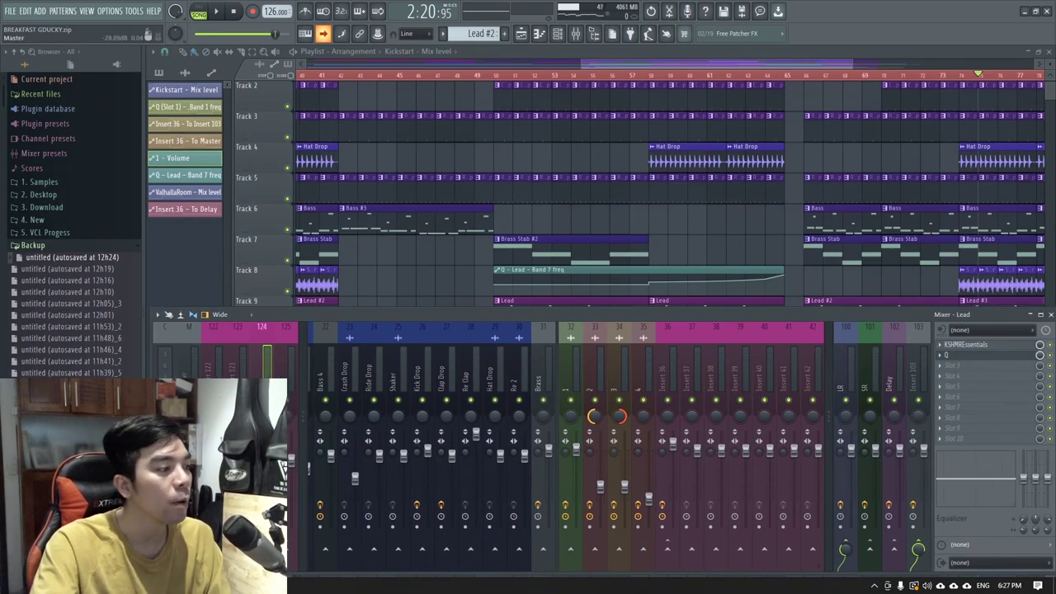
{"action": "left_click", "coordinate": [191, 386]}
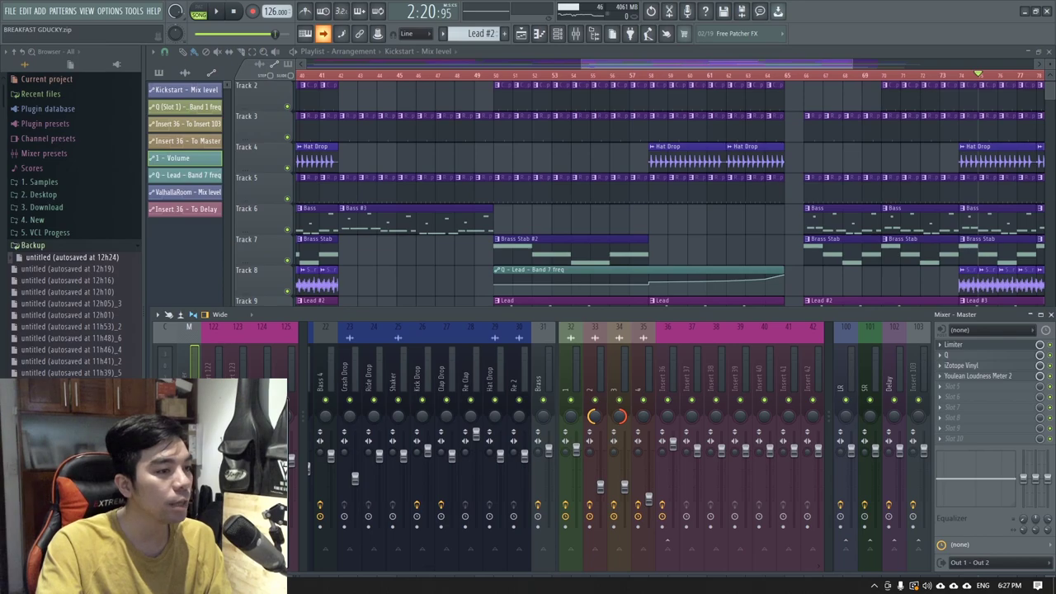
{"action": "key", "text": "F9"}
- Select the playlist time range from bar 78 to bar 86, covering the KSHMR Sub Drop 01 clip at the song's end
{"action": "scroll", "coordinate": [618, 231], "scroll_direction": "down", "scroll_amount": 5}
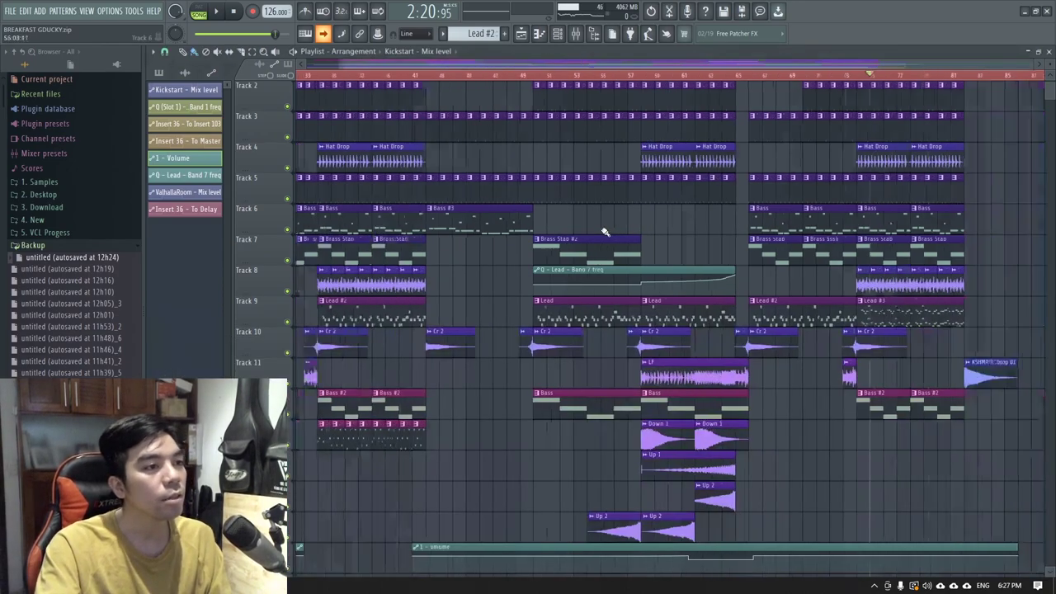
{"action": "left_click", "coordinate": [253, 51]}
{"action": "scroll", "coordinate": [978, 123], "scroll_direction": "up", "scroll_amount": 5}
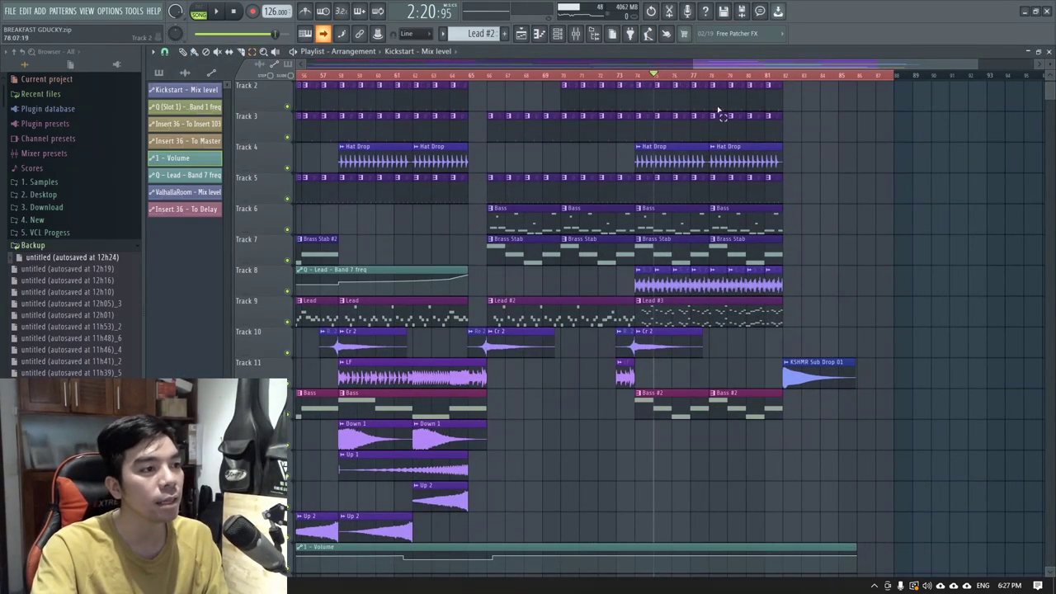
{"action": "scroll", "coordinate": [663, 76], "scroll_direction": "up", "scroll_amount": 2}
{"action": "left_click_drag", "start_coordinate": [709, 76], "coordinate": [1030, 85]}
{"action": "scroll", "coordinate": [817, 323], "scroll_direction": "down", "scroll_amount": 5}
{"action": "scroll", "coordinate": [660, 413], "scroll_direction": "down", "scroll_amount": 5}
{"action": "scroll", "coordinate": [616, 378], "scroll_direction": "down", "scroll_amount": 2}
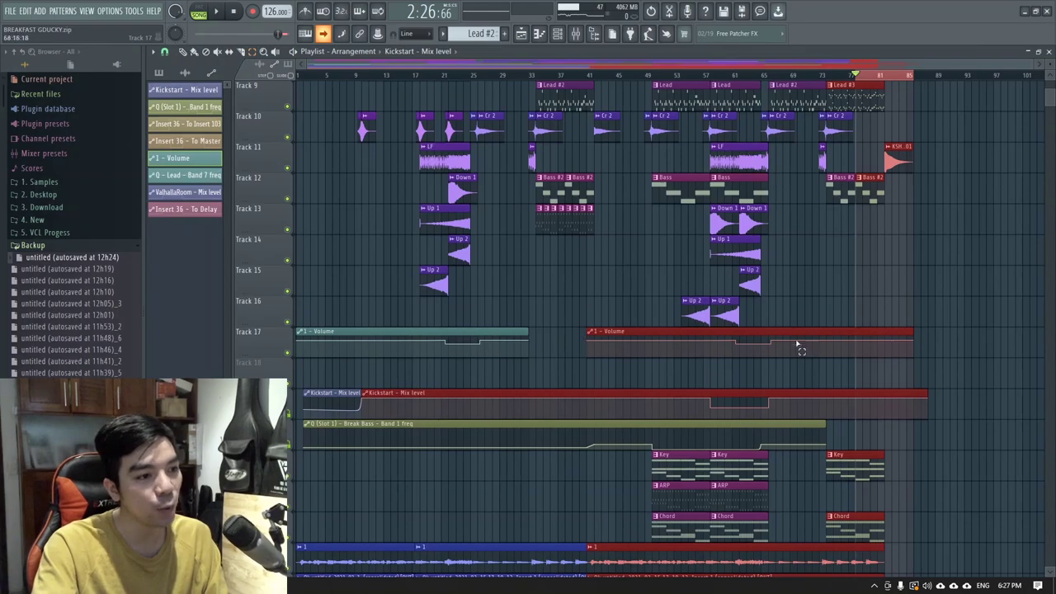
{"action": "scroll", "coordinate": [952, 288], "scroll_direction": "up", "scroll_amount": 3}
{"action": "scroll", "coordinate": [952, 288], "scroll_direction": "up", "scroll_amount": 5}
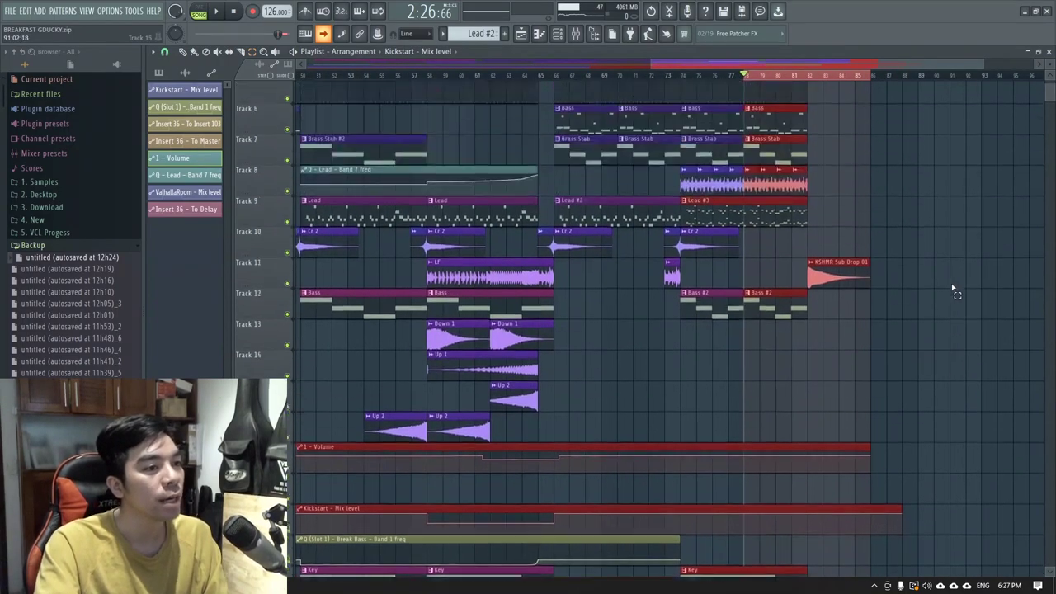
{"action": "key", "text": "F9"}
{"action": "key", "text": "F9"}
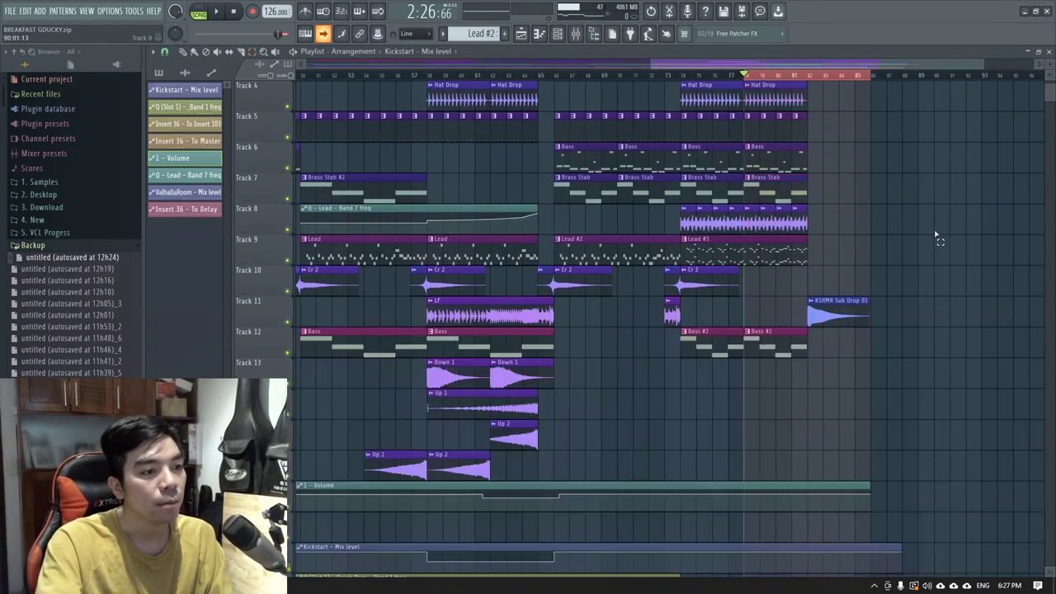
- Select bars 74 to 82 in the playlist and create an automation clip for the Master channel's volume
{"action": "scroll", "coordinate": [874, 259], "scroll_direction": "up", "scroll_amount": 3}
{"action": "left_click_drag", "start_coordinate": [527, 76], "coordinate": [741, 79]}
{"action": "key", "text": "F9"}
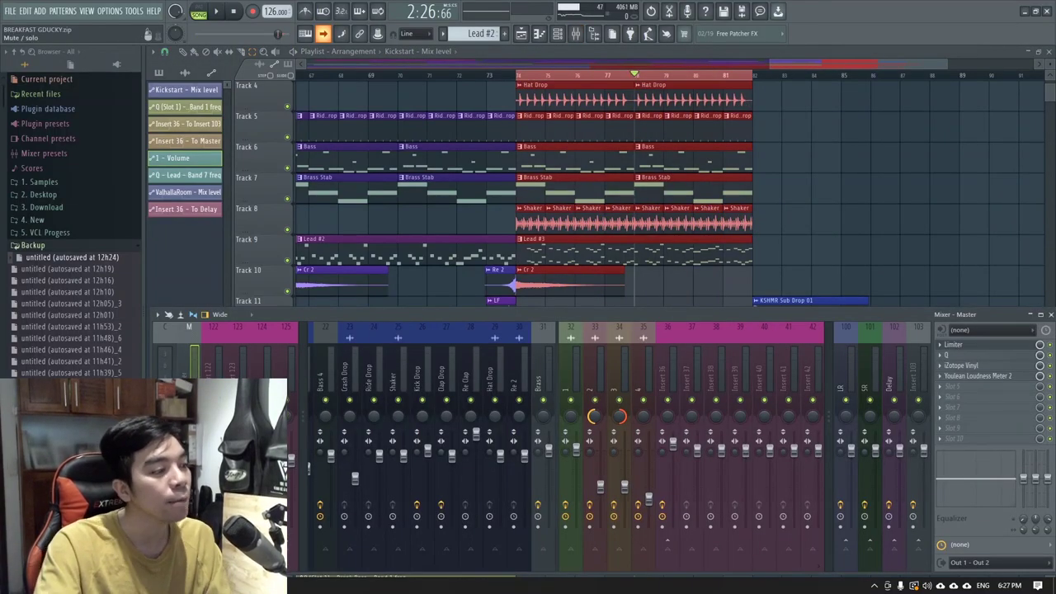
{"action": "right_click", "coordinate": [195, 451]}
{"action": "left_click", "coordinate": [236, 520]}
{"action": "key", "text": "F9"}
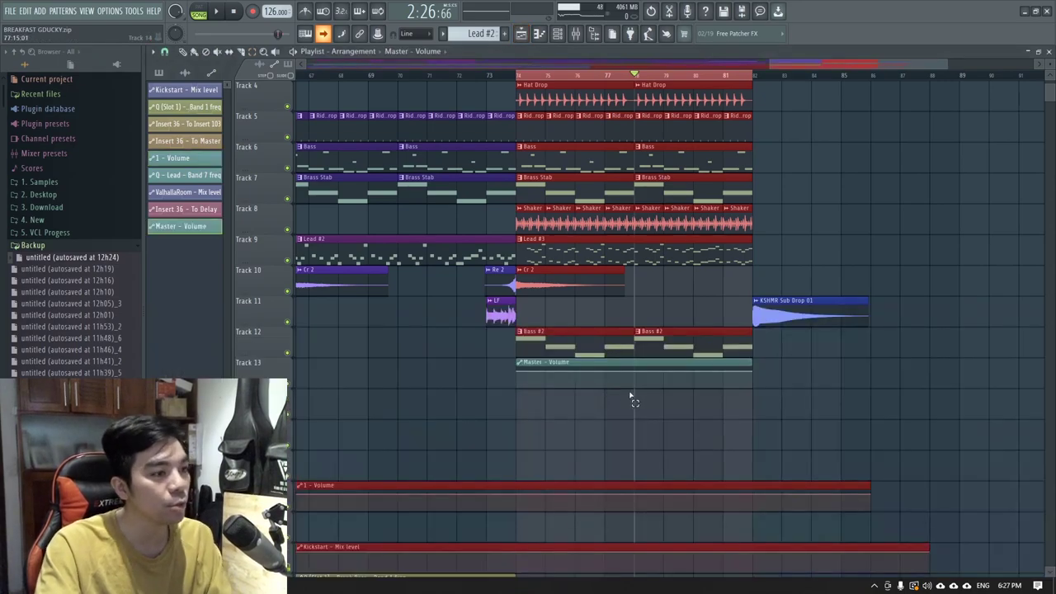
- Draw a fade-out in the Master - Volume clip by lowering its last point at bar 82 to 0%
{"action": "left_click", "coordinate": [183, 52]}
{"action": "scroll", "coordinate": [553, 427], "scroll_direction": "up", "scroll_amount": 3}
{"action": "mouse_move", "coordinate": [487, 364]}
{"action": "left_mouse_down"}
{"action": "mouse_move", "coordinate": [601, 366]}
{"action": "mouse_move", "coordinate": [512, 364]}
{"action": "left_mouse_up"}
{"action": "scroll", "coordinate": [646, 387], "scroll_direction": "down", "scroll_amount": 4}
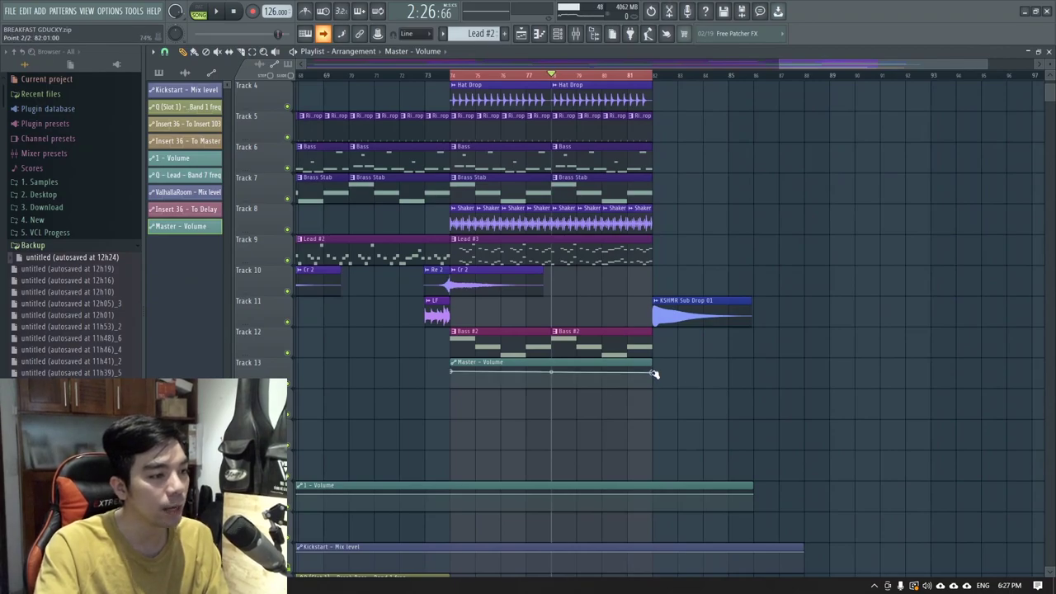
- Play the volume fade-out from bar 74 with the mixer open, close the mixer, and stop playback
{"action": "left_click", "coordinate": [454, 76]}
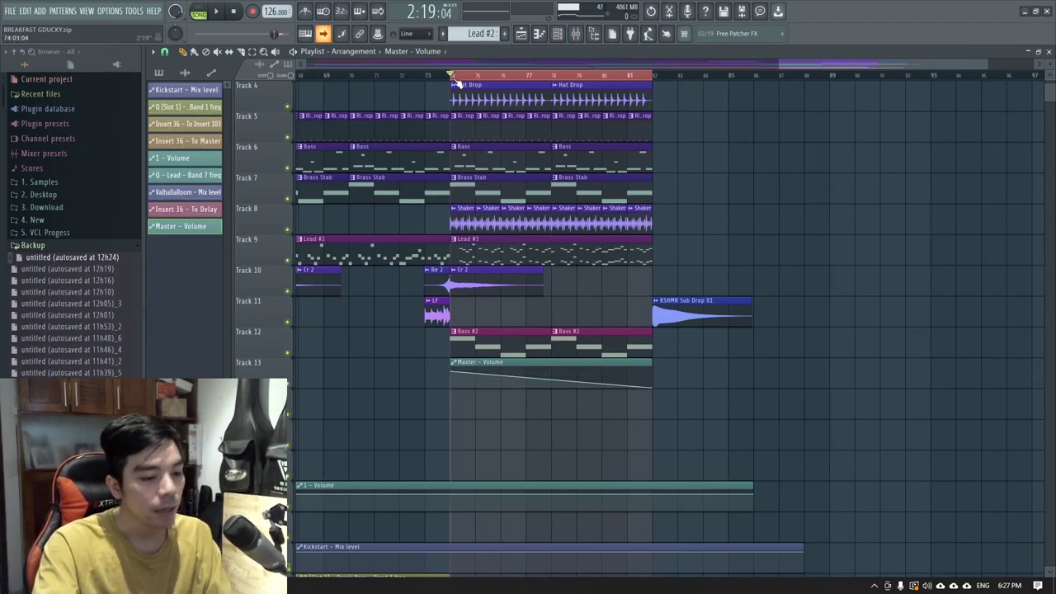
{"action": "key", "text": "F9"}
{"action": "key", "text": "space"}
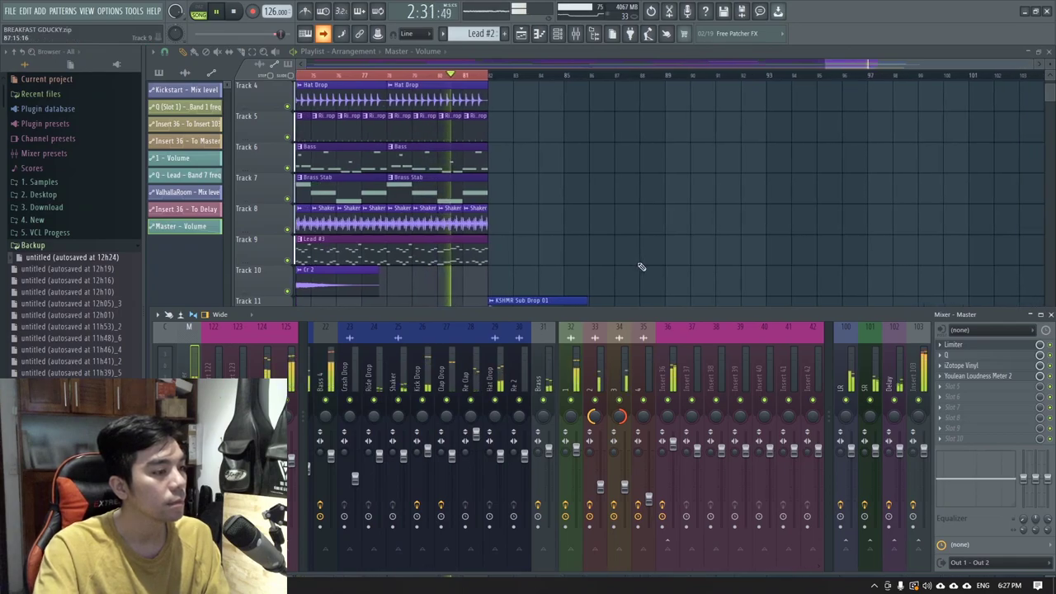
{"action": "key", "text": "F9"}
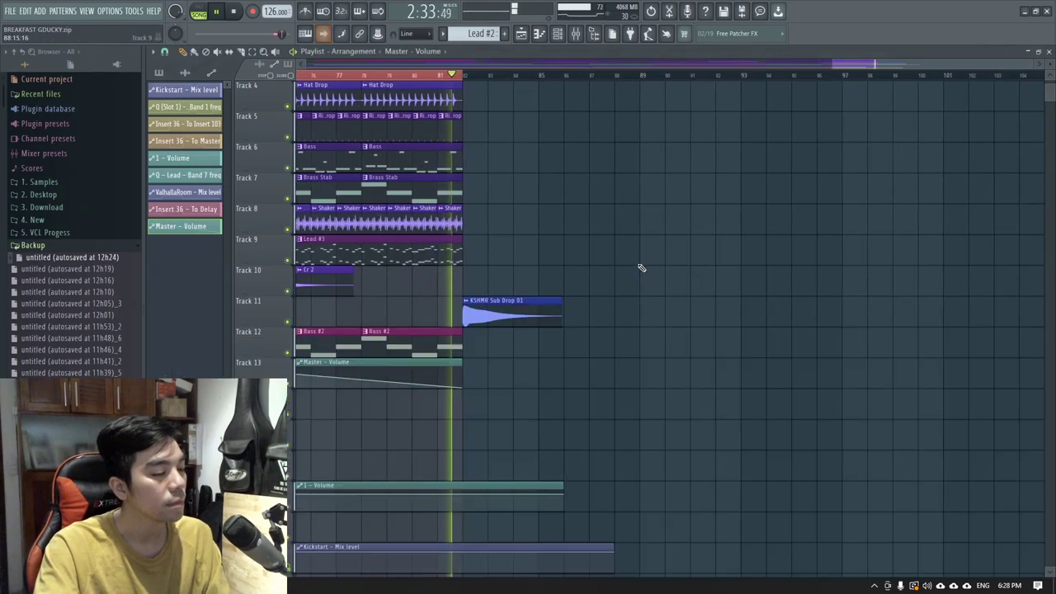
{"action": "key", "text": "space"}
- Raise the last point of the Master - Volume clip so the volume line runs flat to bar 82
{"action": "scroll", "coordinate": [476, 403], "scroll_direction": "down", "scroll_amount": 4}
{"action": "right_click", "coordinate": [827, 387]}
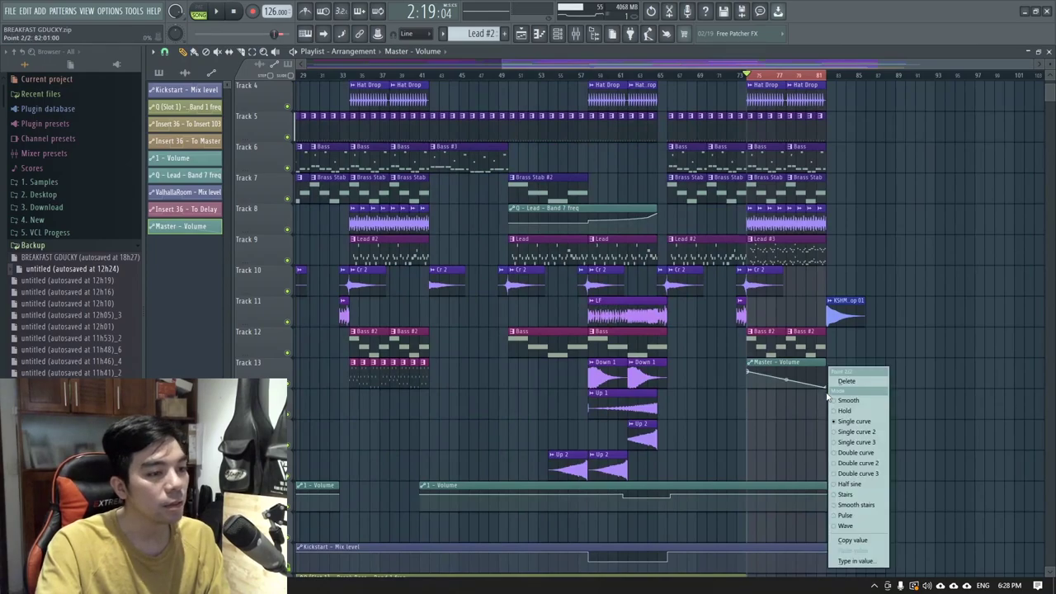
{"action": "left_click", "coordinate": [838, 383]}
{"action": "left_click", "coordinate": [621, 323]}
{"action": "scroll", "coordinate": [825, 387], "scroll_direction": "up", "scroll_amount": 5}
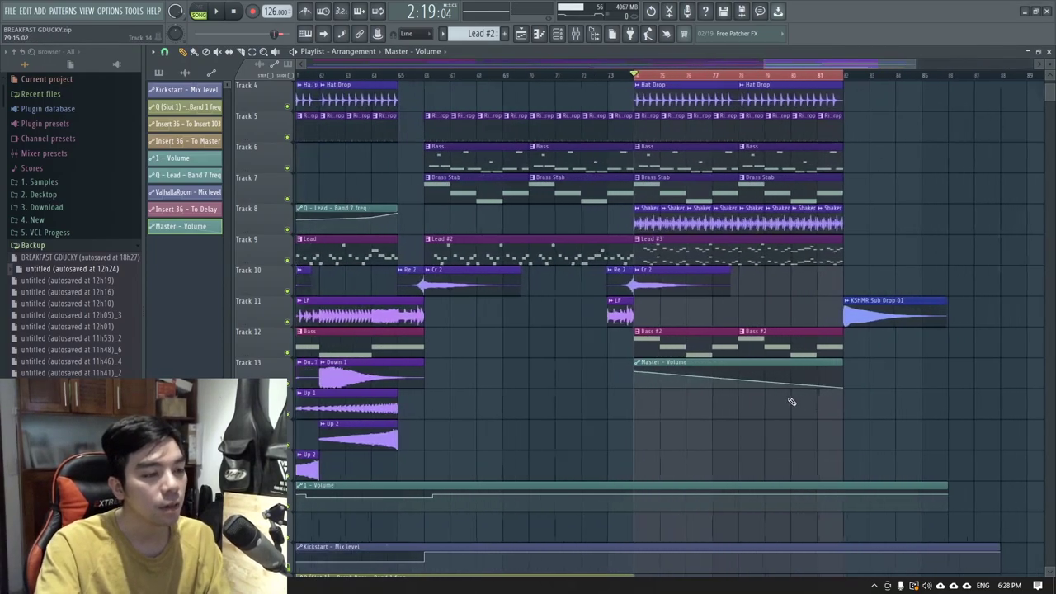
{"action": "left_click_drag", "start_coordinate": [886, 392], "coordinate": [889, 374]}
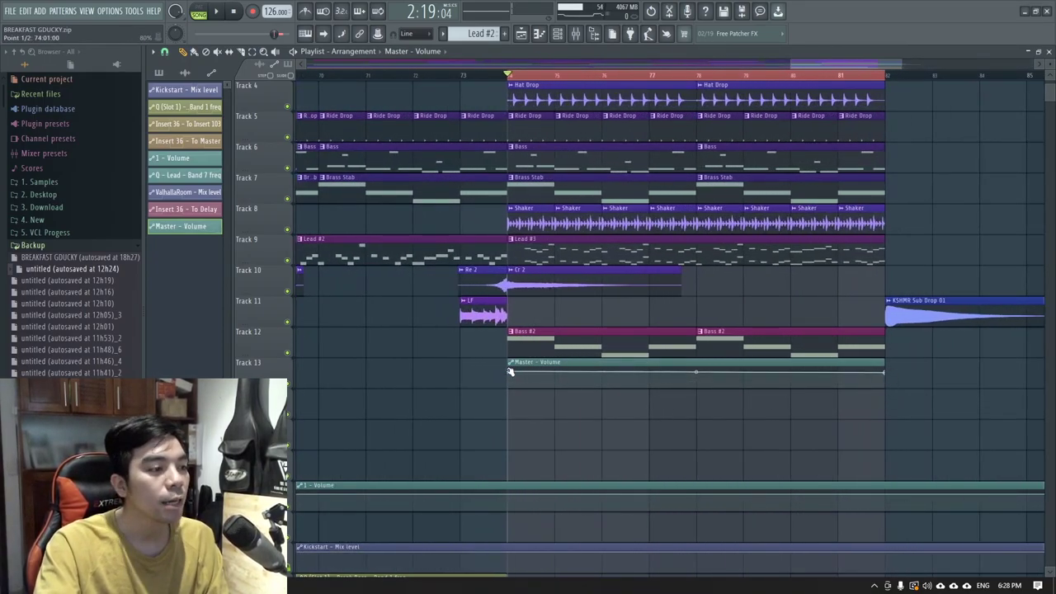
- Try the Pulse curve mode on the last point of the Master - Volume clip and undo it
{"action": "right_click", "coordinate": [889, 375]}
{"action": "left_click", "coordinate": [920, 516]}
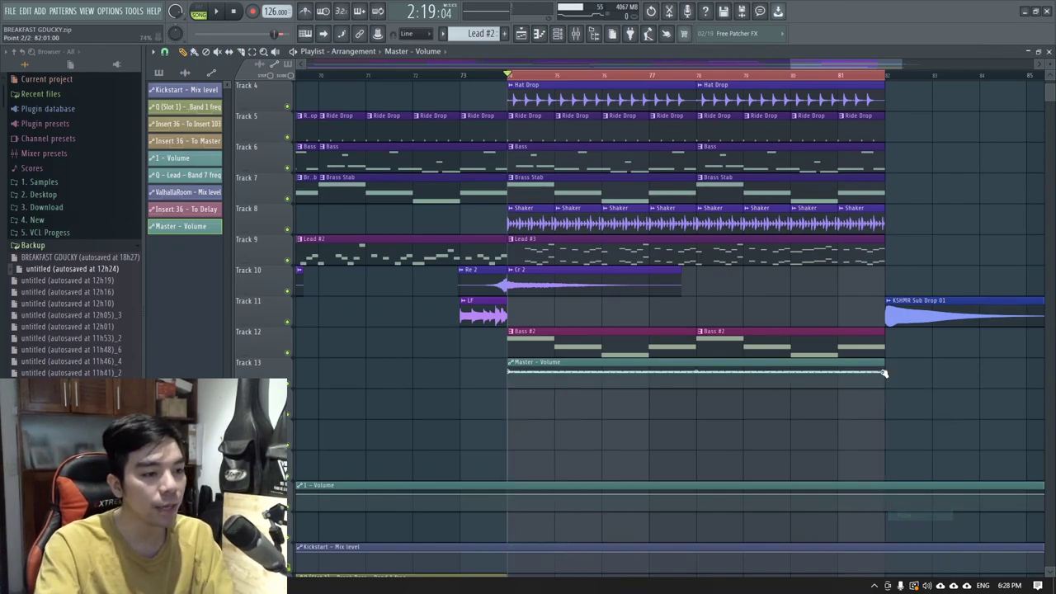
{"action": "key", "text": "ctrl+z"}
{"action": "right_click", "coordinate": [888, 373]}
{"action": "left_click", "coordinate": [920, 551]}
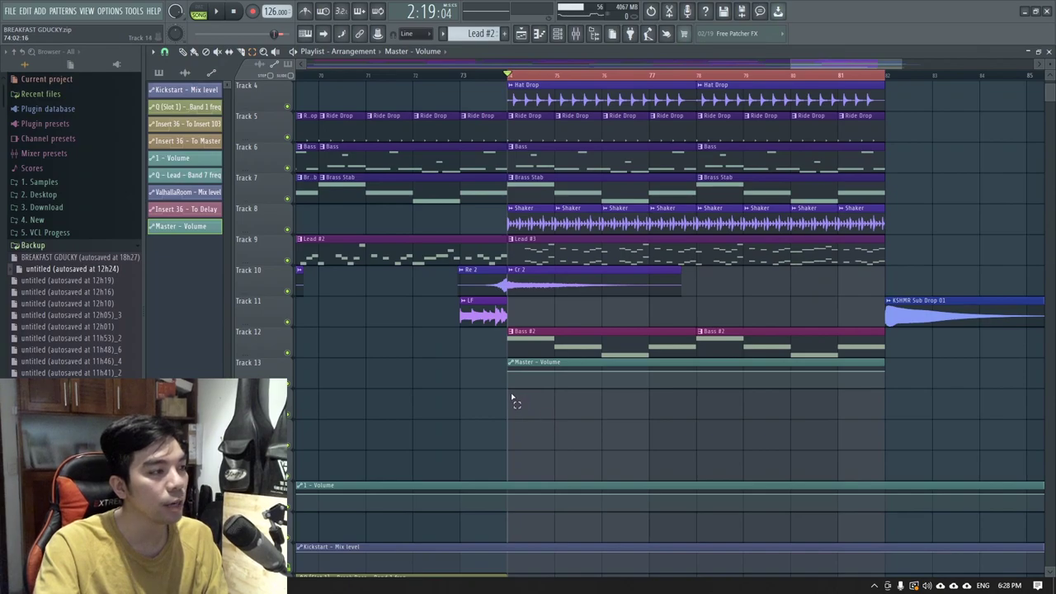
- Audition the Master channel from bar 74 panned 100% left and 100% right, and return its panning to centre
{"action": "left_click_drag", "start_coordinate": [507, 399], "coordinate": [885, 416]}
{"action": "key", "text": "F9"}
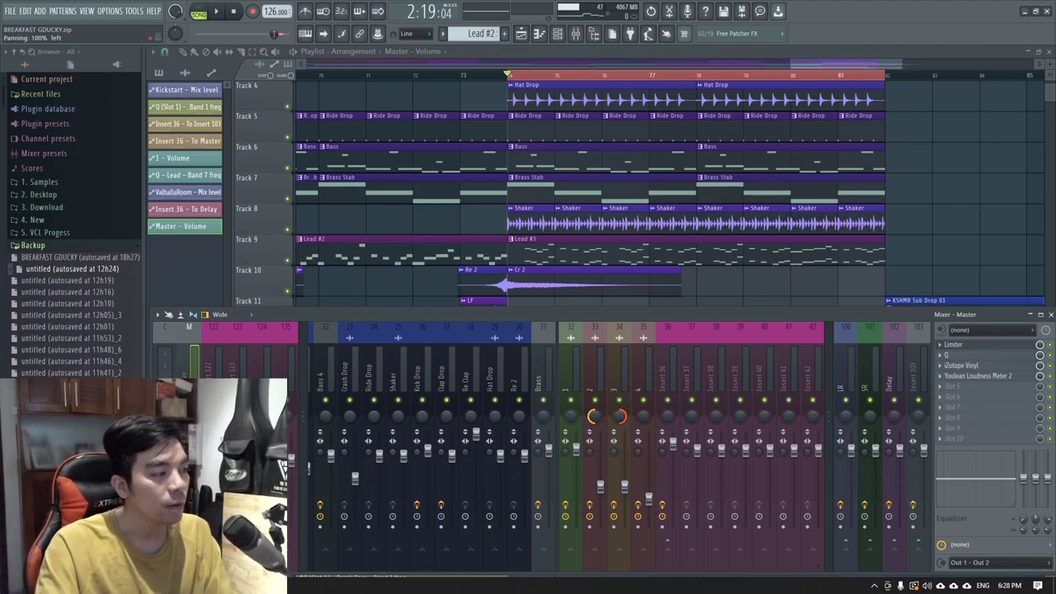
{"action": "key", "text": "space"}
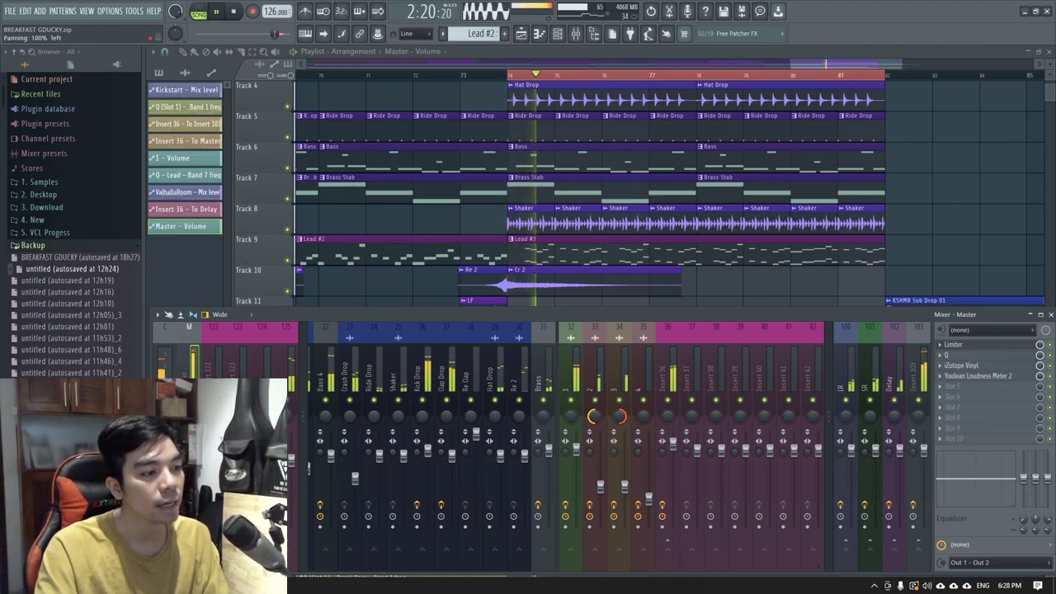
{"action": "key", "text": "space"}
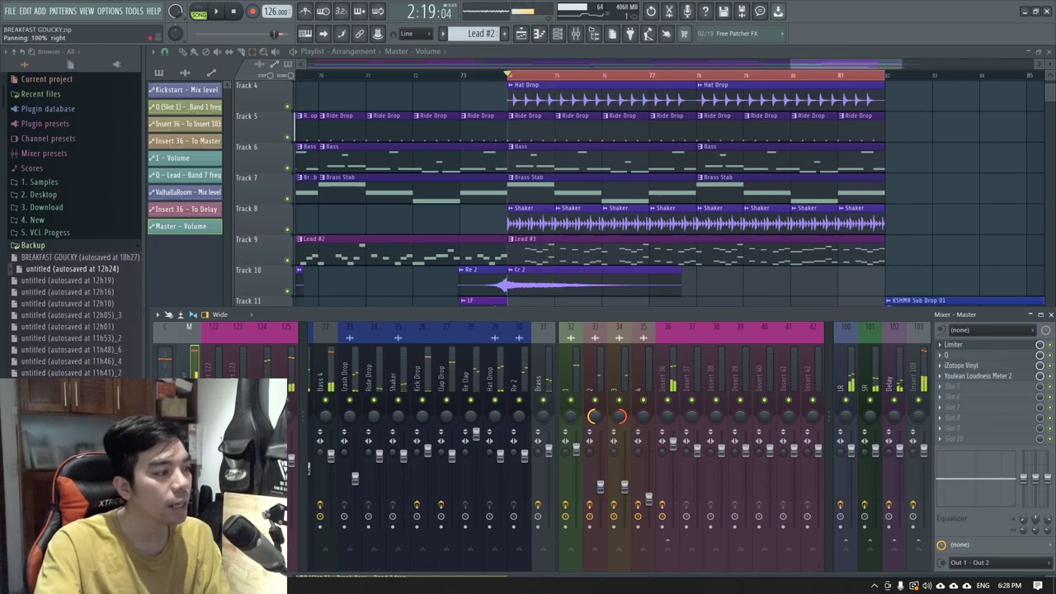
{"action": "key", "text": "space"}
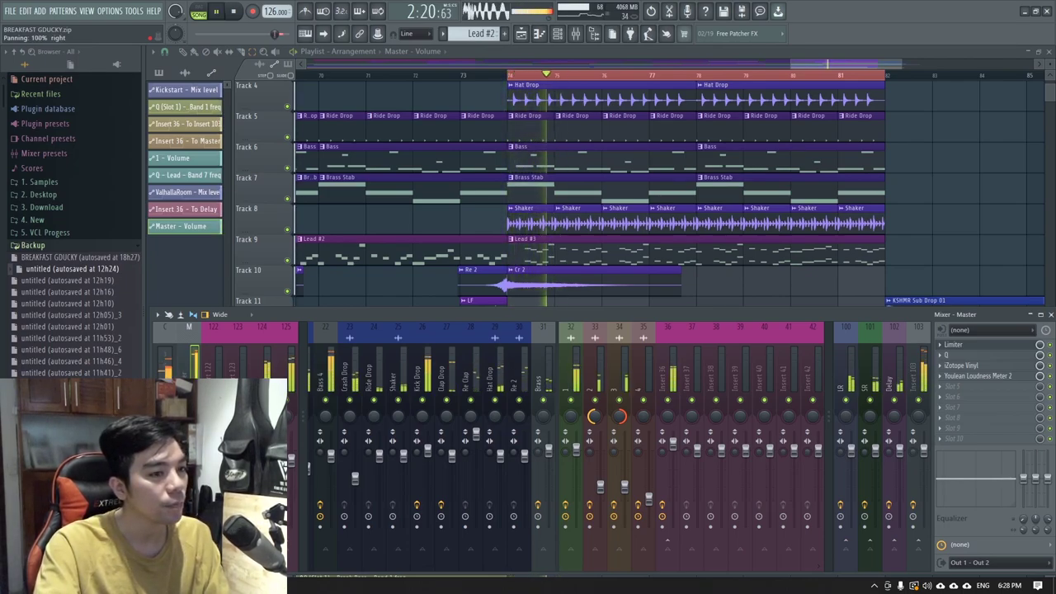
{"action": "key", "text": "space"}
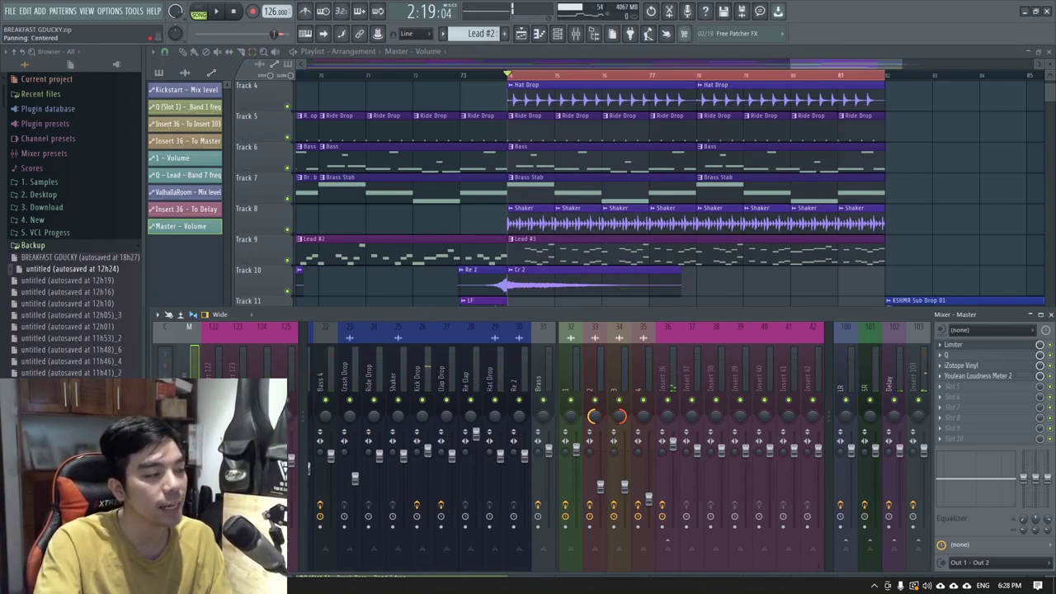
- Create an automation clip for the Master panning over bars 74 to 82, with a point at bar 75 raised to 100%
{"action": "left_click", "coordinate": [710, 278]}
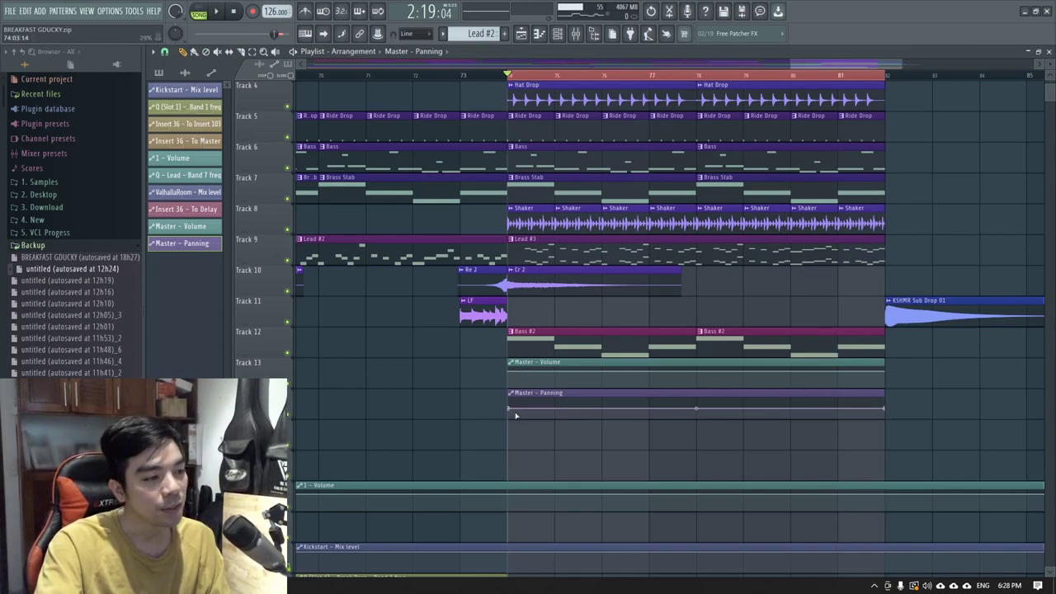
{"action": "scroll", "coordinate": [556, 415], "scroll_direction": "up", "scroll_amount": 2}
{"action": "right_click", "coordinate": [556, 409]}
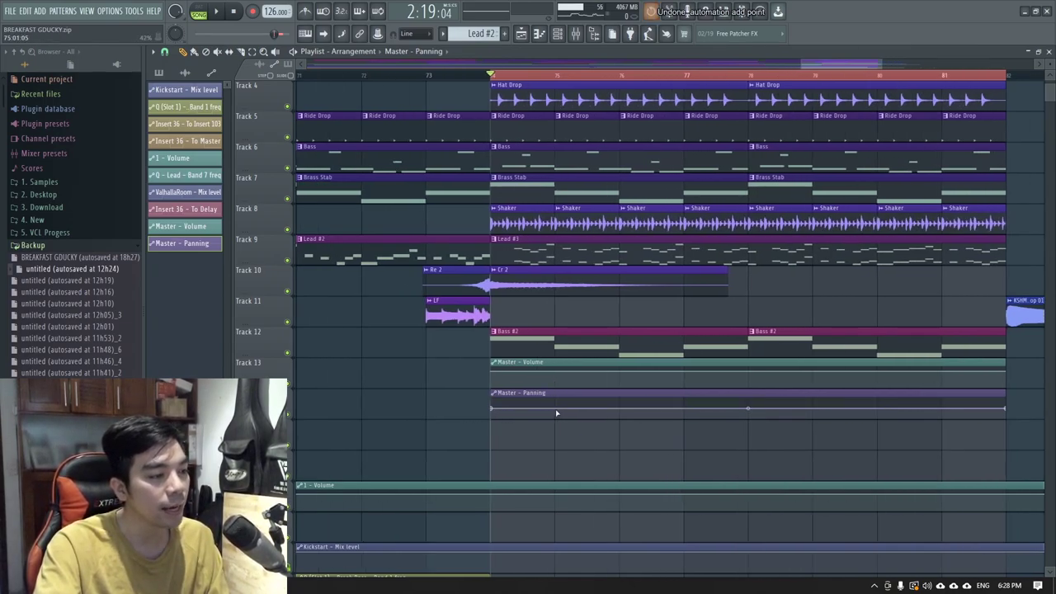
{"action": "right_click", "coordinate": [556, 406]}
{"action": "left_click", "coordinate": [581, 422]}
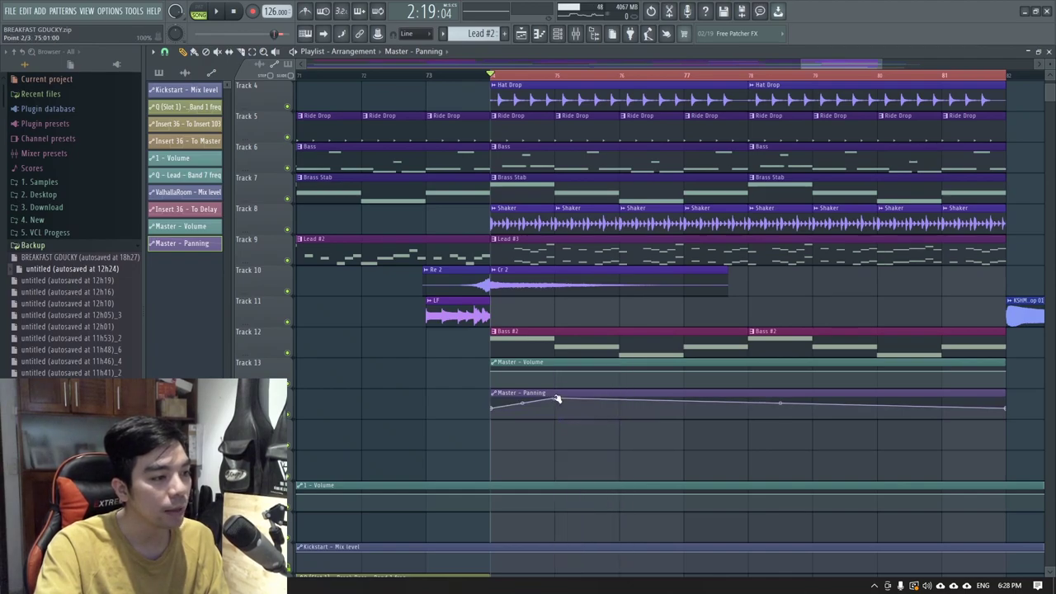
{"action": "key", "text": "space"}
{"action": "key", "text": "space"}
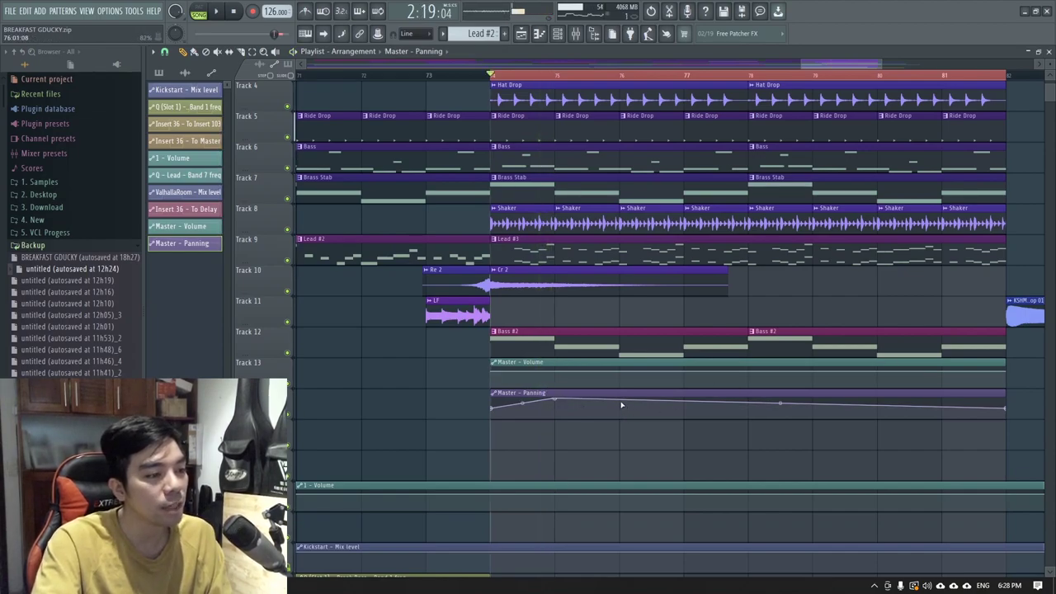
- Add alternating low and high points at bars 76 to 81 of the Master - Panning clip and play it from bar 74
{"action": "left_click_drag", "start_coordinate": [622, 405], "coordinate": [620, 420]}
{"action": "left_click_drag", "start_coordinate": [690, 410], "coordinate": [686, 372]}
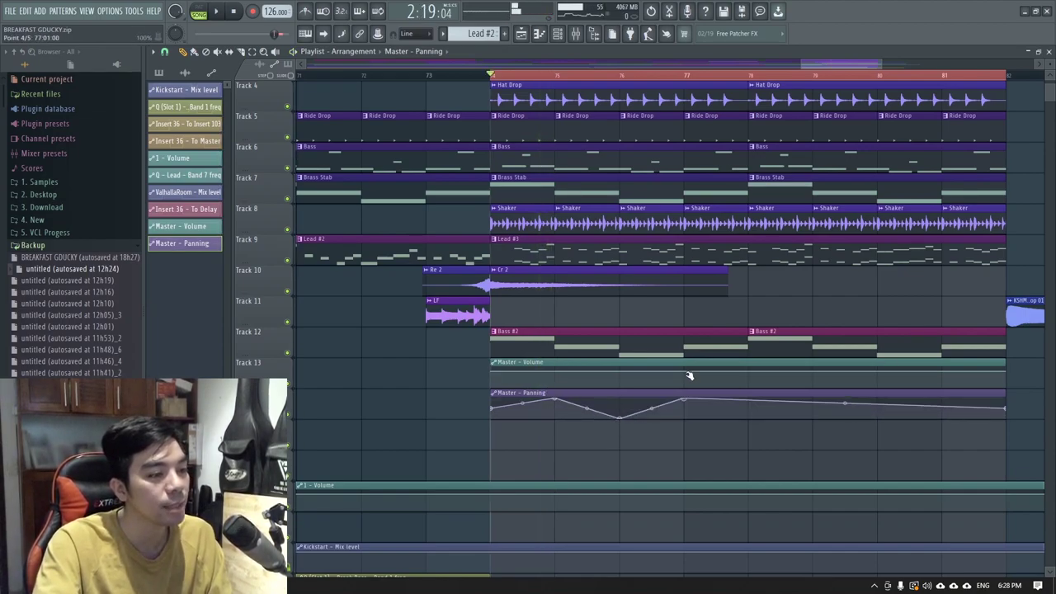
{"action": "left_click_drag", "start_coordinate": [748, 414], "coordinate": [745, 442]}
{"action": "left_click_drag", "start_coordinate": [814, 413], "coordinate": [813, 392]}
{"action": "left_click_drag", "start_coordinate": [878, 413], "coordinate": [879, 437]}
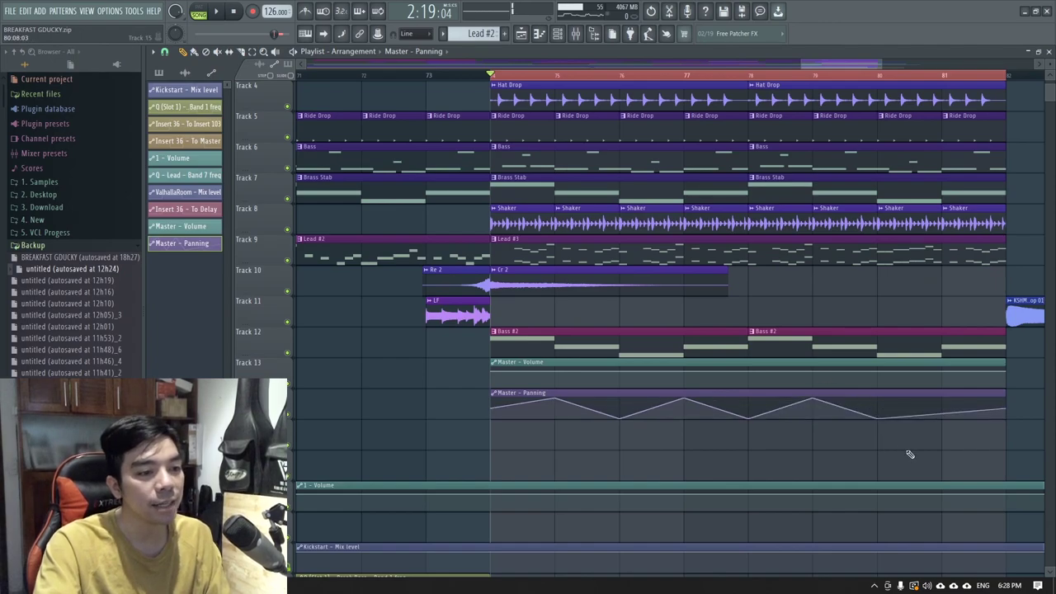
{"action": "left_click_drag", "start_coordinate": [946, 407], "coordinate": [924, 385]}
{"action": "key", "text": "space"}
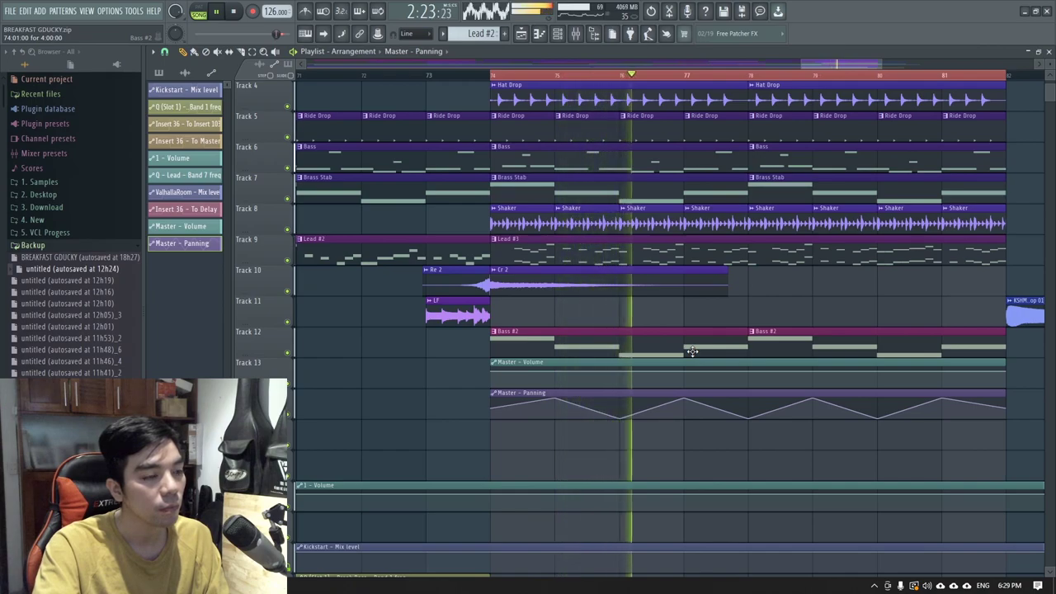
{"action": "key", "text": "space"}
- Undo all added points in the Master - Panning clip back to a flat panning line
{"action": "key", "text": "ctrl+z"}
{"action": "key", "text": "ctrl+alt+z"}
{"action": "key", "text": "ctrl+alt+z"}
{"action": "key", "text": "ctrl+alt+z"}
{"action": "key", "text": "ctrl+alt+z"}
{"action": "key", "text": "ctrl+alt+z"}
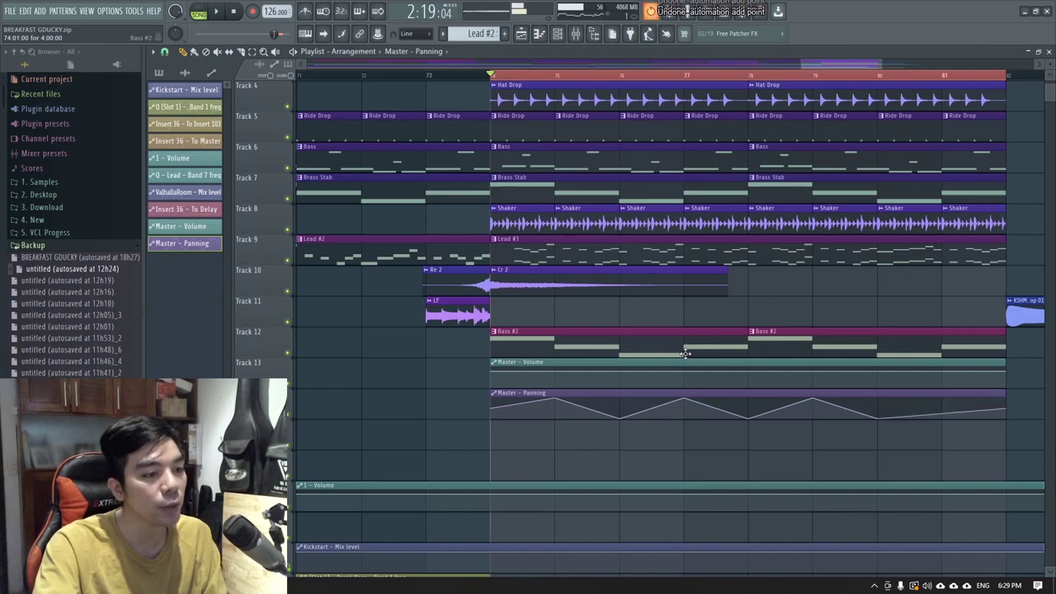
{"action": "key", "text": "ctrl+alt+z"}
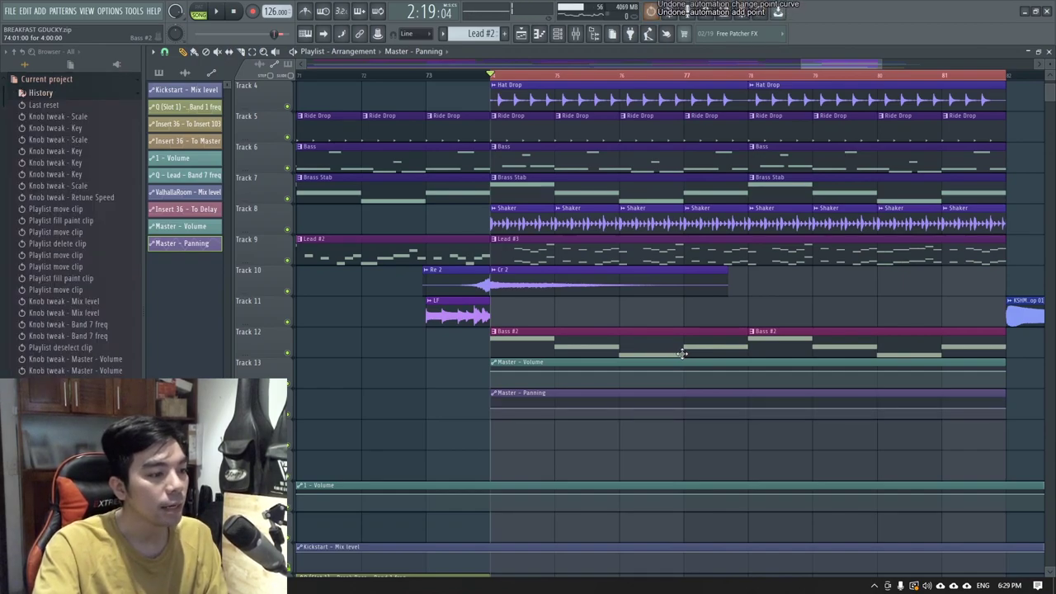
- Set the playlist snap to Beat and add alternating high and low points on consecutive beats of the Master - Panning clip from bar 74
{"action": "left_click", "coordinate": [164, 52]}
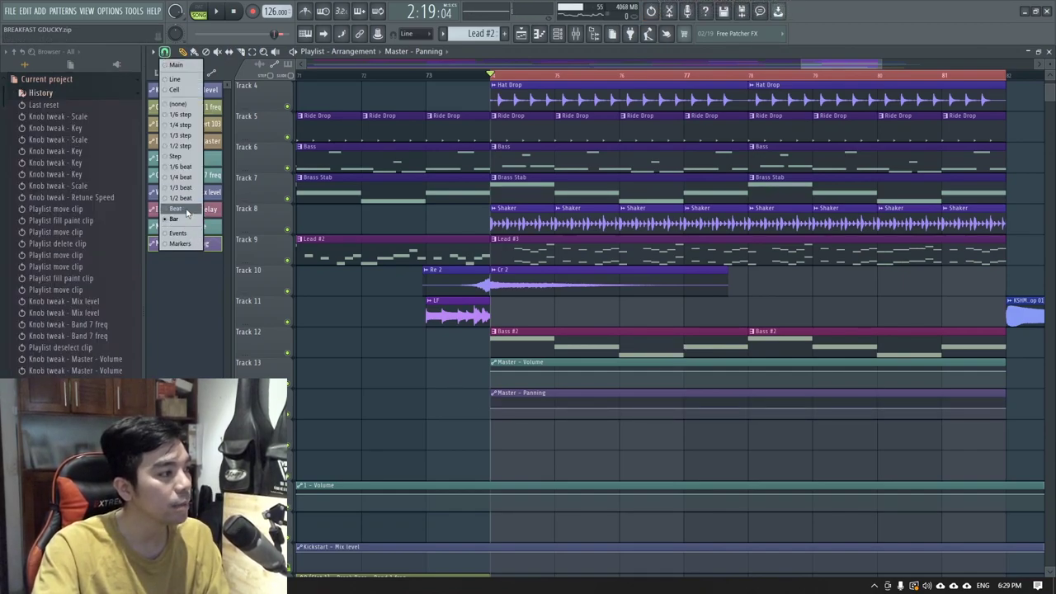
{"action": "left_click", "coordinate": [187, 211]}
{"action": "scroll", "coordinate": [463, 405], "scroll_direction": "up", "scroll_amount": 3}
{"action": "right_click", "coordinate": [550, 403]}
{"action": "right_click", "coordinate": [579, 409]}
{"action": "right_click", "coordinate": [609, 406]}
{"action": "right_click", "coordinate": [637, 416]}
{"action": "scroll", "coordinate": [566, 429], "scroll_direction": "right", "scroll_amount": 2}
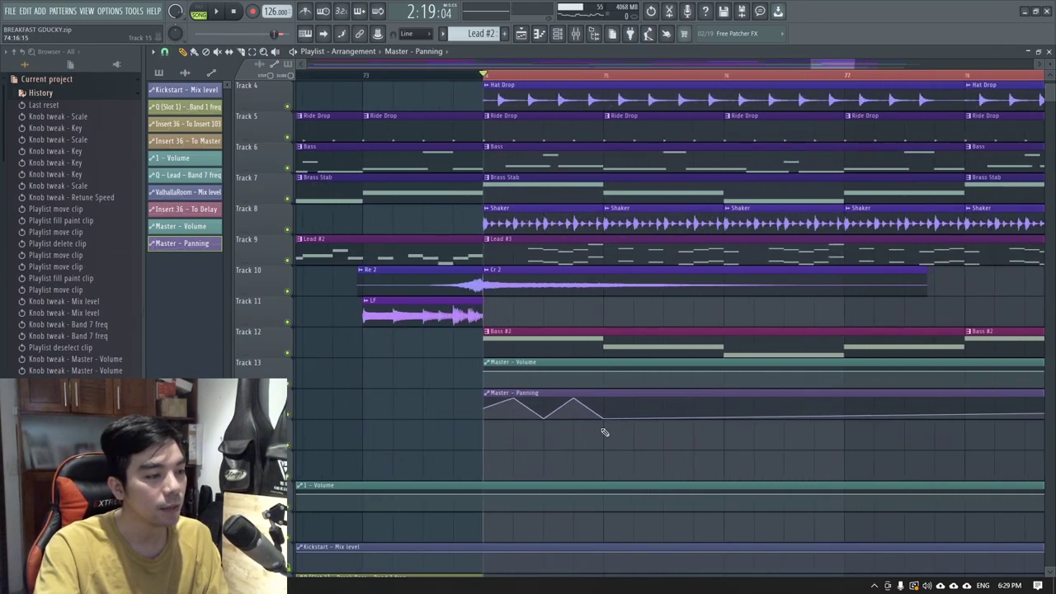
{"action": "scroll", "coordinate": [605, 432], "scroll_direction": "down", "scroll_amount": 3}
{"action": "right_click", "coordinate": [619, 407]}
{"action": "right_click", "coordinate": [633, 409]}
{"action": "right_click", "coordinate": [645, 409]}
{"action": "right_click", "coordinate": [654, 413]}
- Shorten the Master - Panning clip, repeat its zigzag in one-bar copies up to bar 82, and play the result
{"action": "left_click_drag", "start_coordinate": [984, 407], "coordinate": [662, 399]}
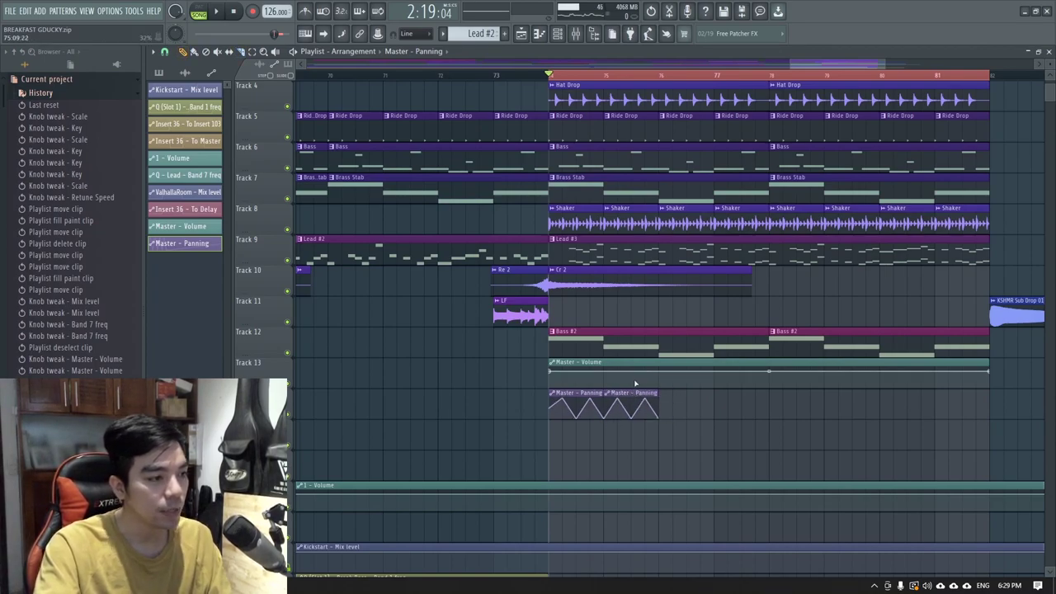
{"action": "left_click_drag", "start_coordinate": [636, 394], "coordinate": [964, 398]}
{"action": "key", "text": "space"}
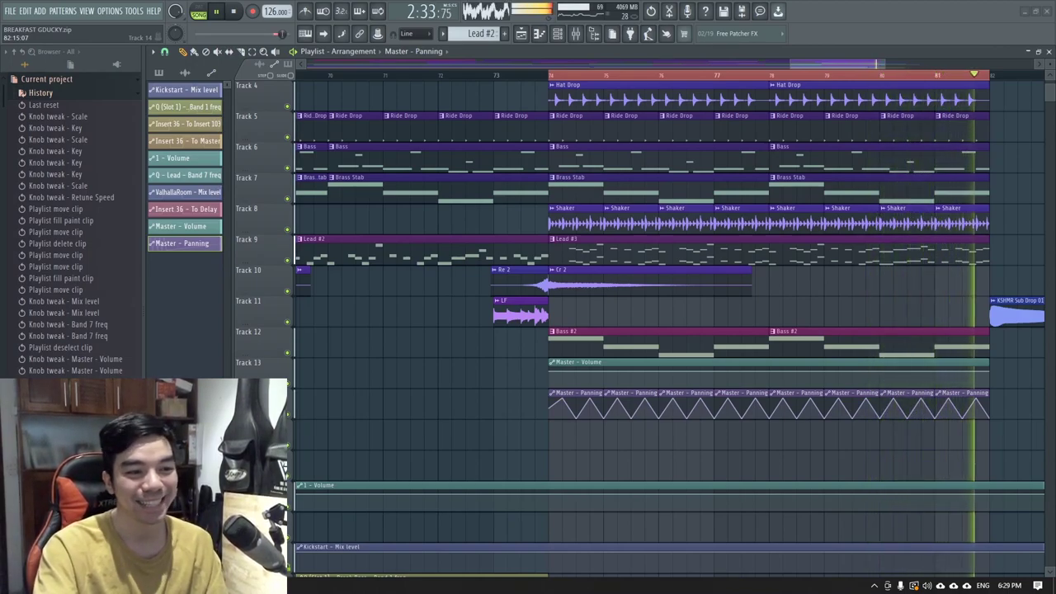
{"action": "key", "text": "space"}
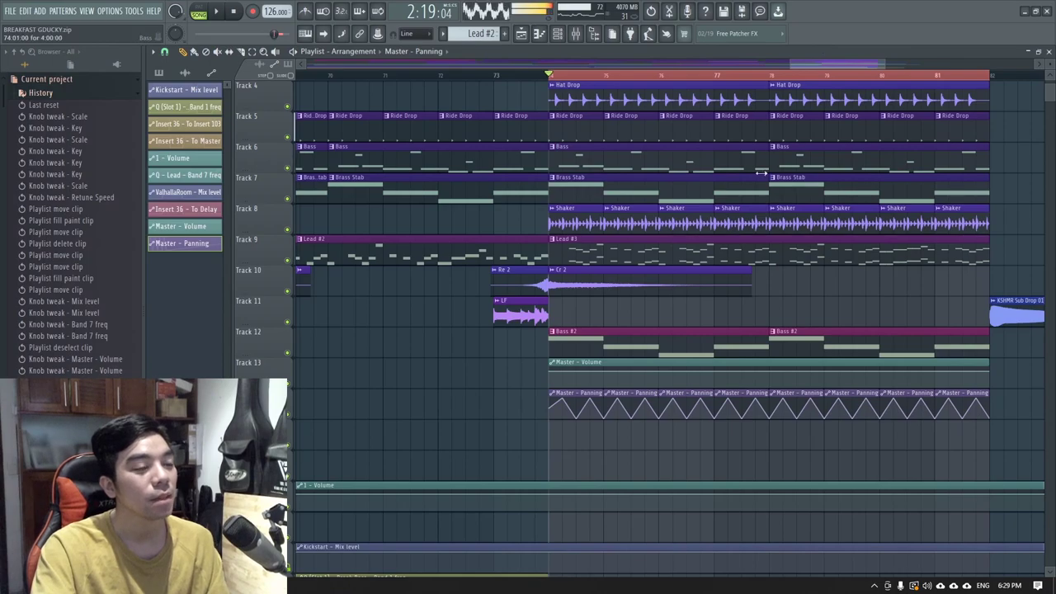
- Delete all Master - Panning clips from the playlist between bars 74 and 82
{"action": "scroll", "coordinate": [742, 223], "scroll_direction": "down", "scroll_amount": 3}
{"action": "scroll", "coordinate": [658, 379], "scroll_direction": "up", "scroll_amount": 5}
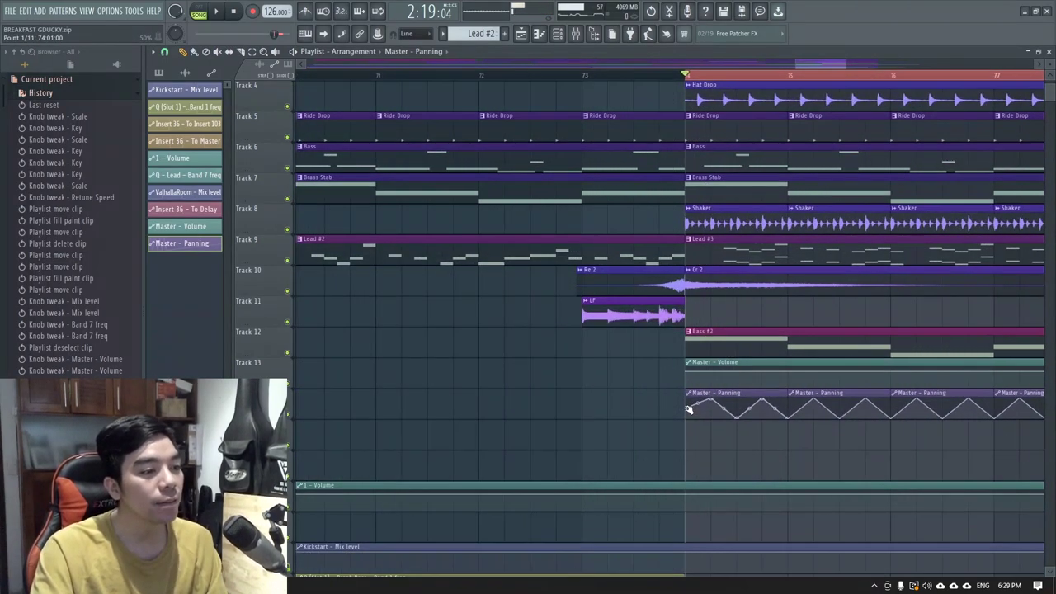
{"action": "scroll", "coordinate": [689, 410], "scroll_direction": "down", "scroll_amount": 4}
{"action": "right_click", "coordinate": [644, 410]}
{"action": "left_click_drag", "start_coordinate": [978, 410], "coordinate": [877, 395]}
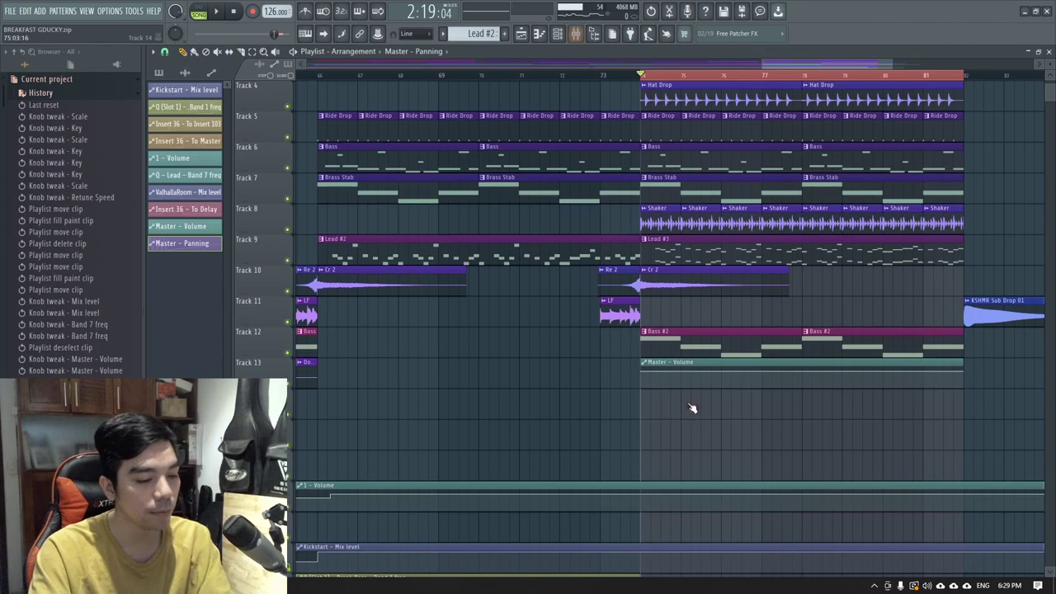
- Check the Master panning control in the mixer and delete the Master - Panning automation from the project's clip list
{"action": "key", "text": "F9"}
{"action": "right_click", "coordinate": [194, 417]}
{"action": "left_click", "coordinate": [227, 464]}
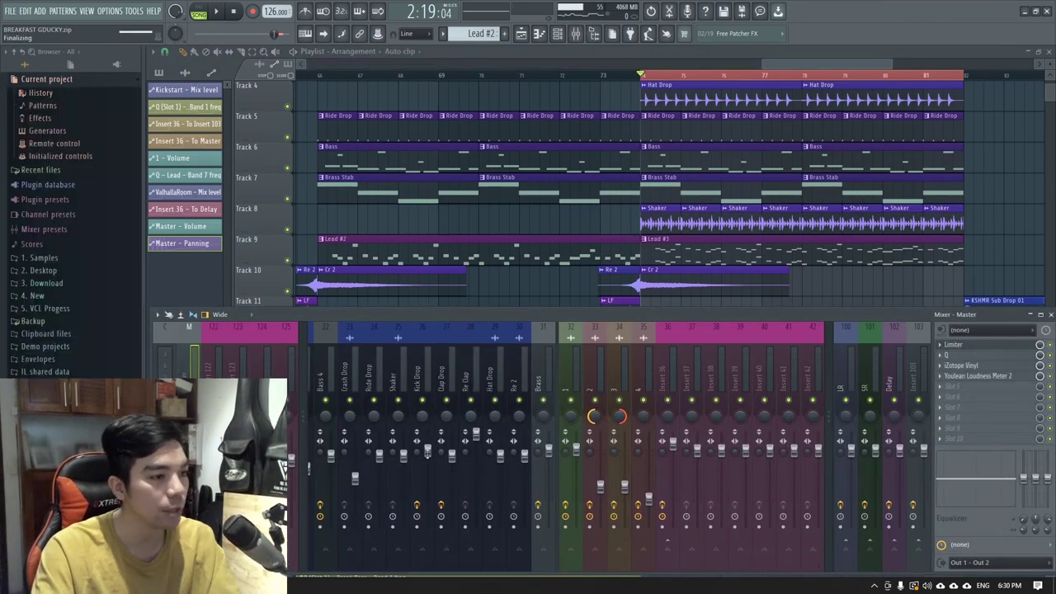
{"action": "key", "text": "F9"}
{"action": "right_click", "coordinate": [168, 259]}
{"action": "left_click", "coordinate": [190, 342]}
{"action": "right_click", "coordinate": [189, 243]}
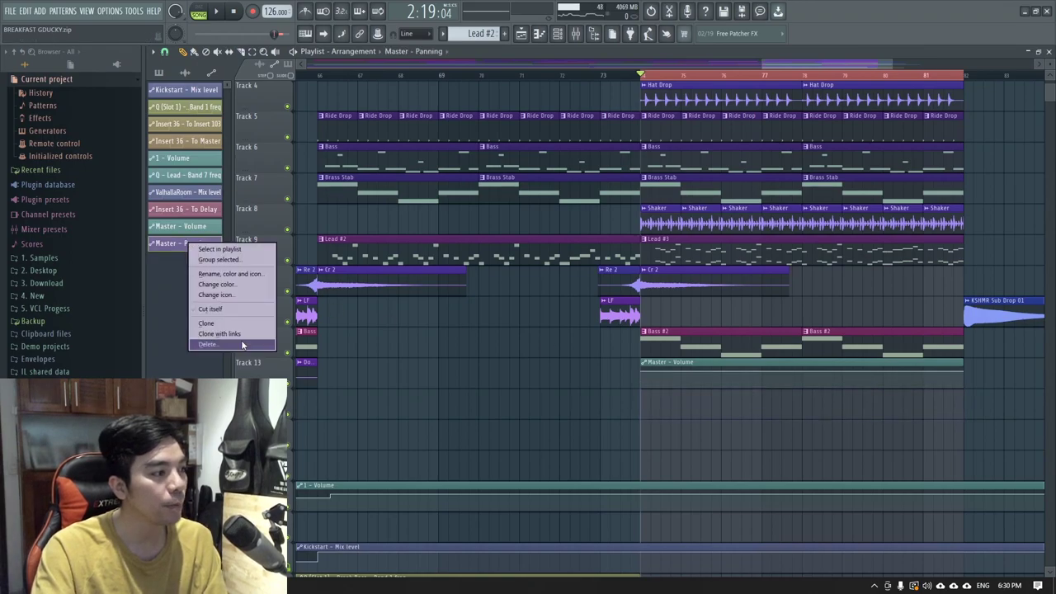
{"action": "left_click", "coordinate": [206, 335]}
- Play from bar 74 with the mixer open to check the Master channel's panning, and stop playback
{"action": "key", "text": "space"}
{"action": "key", "text": "F9"}
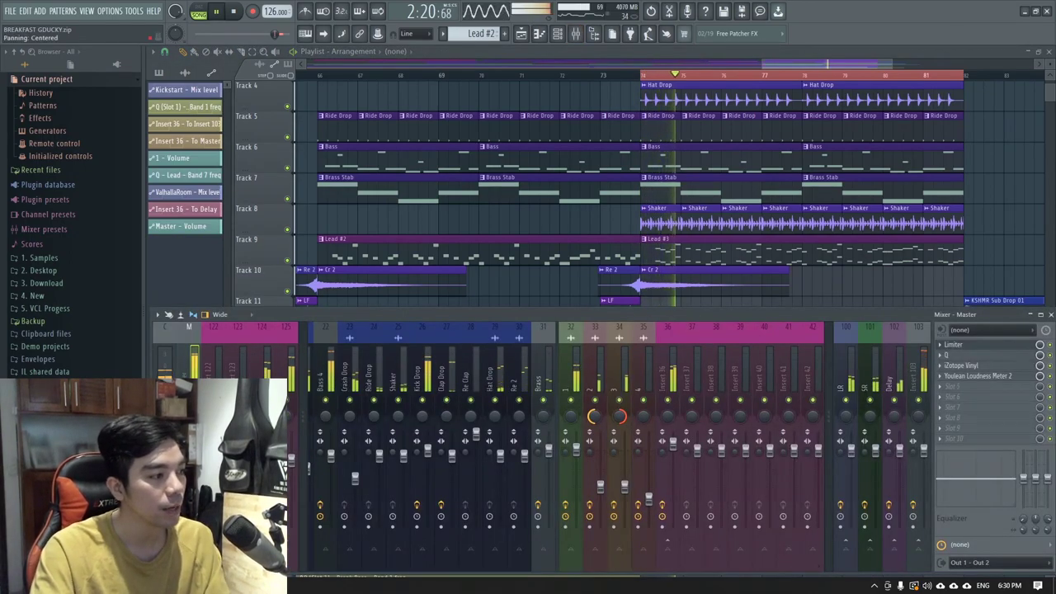
{"action": "key", "text": "space"}
{"action": "key", "text": "F9"}
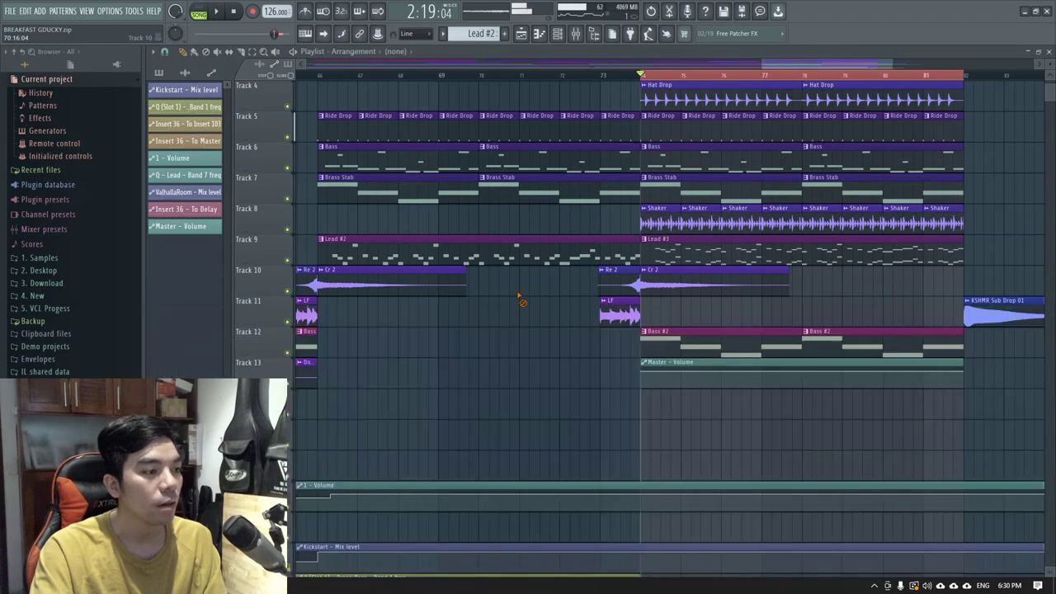
- Select the whole arrangement and briefly look over the mixer and the channel rack
{"action": "key", "text": "ctrl+a"}
{"action": "key", "text": "F9"}
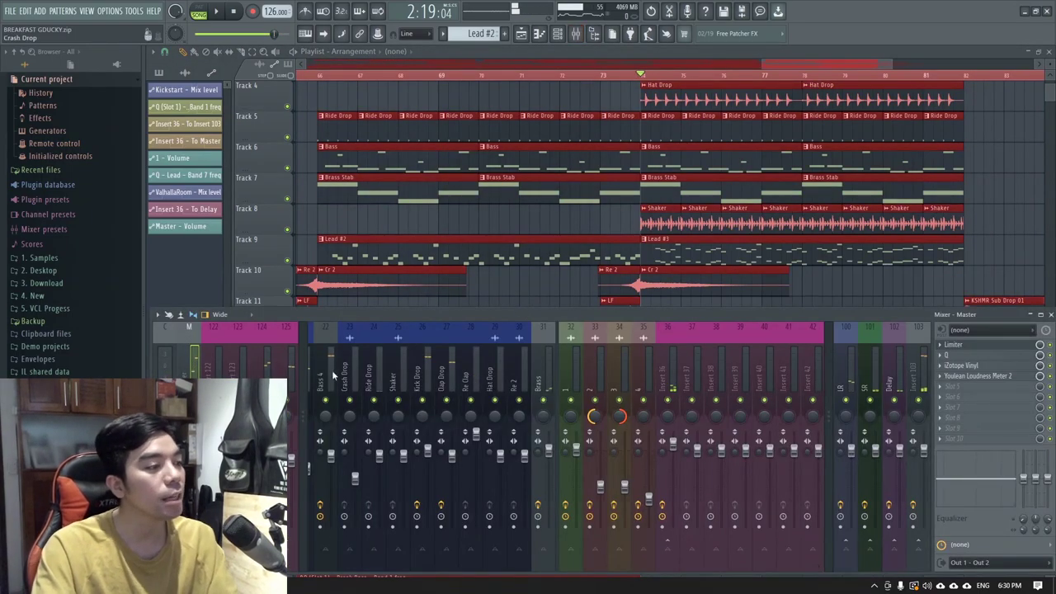
{"action": "key", "text": "F9"}
{"action": "key", "text": "F6"}
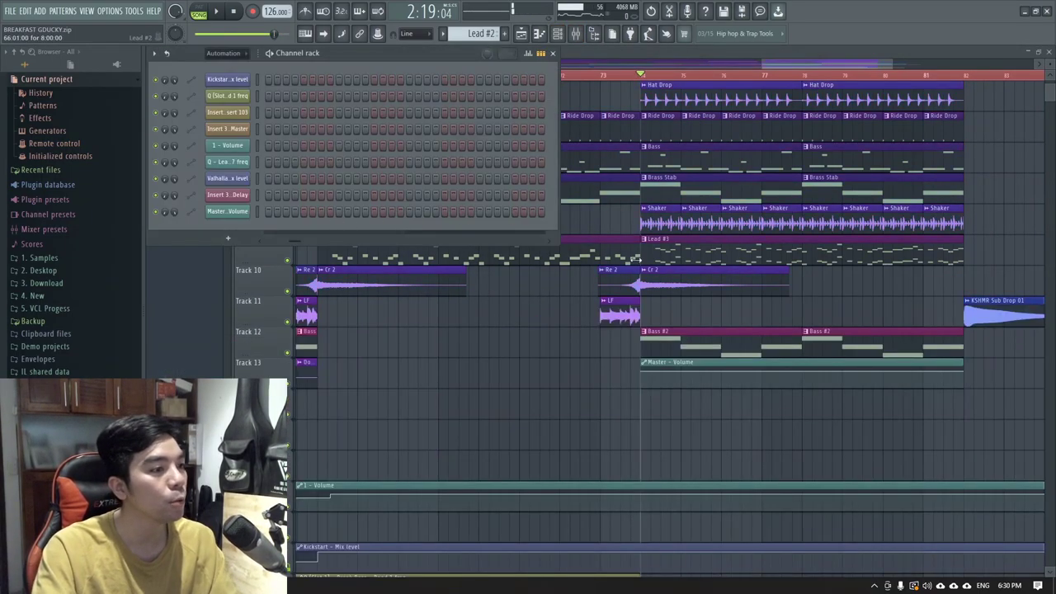
{"action": "key", "text": "F6"}
- Play the arrangement from bar 66 and solo Track 6 with the Bass pattern
{"action": "left_click_drag", "start_coordinate": [799, 67], "coordinate": [727, 162]}
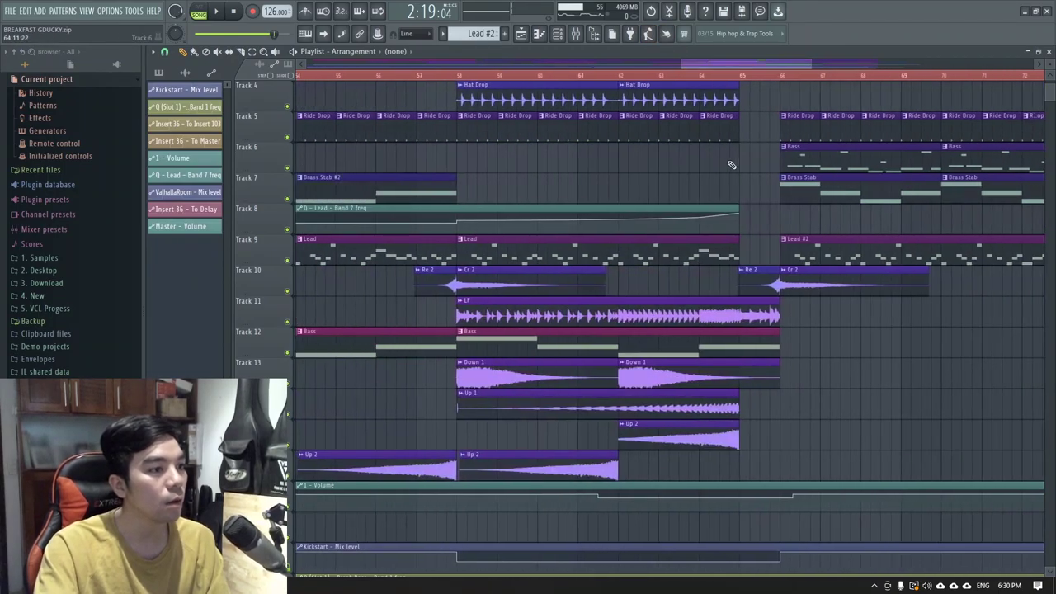
{"action": "left_click", "coordinate": [782, 76]}
{"action": "key", "text": "space"}
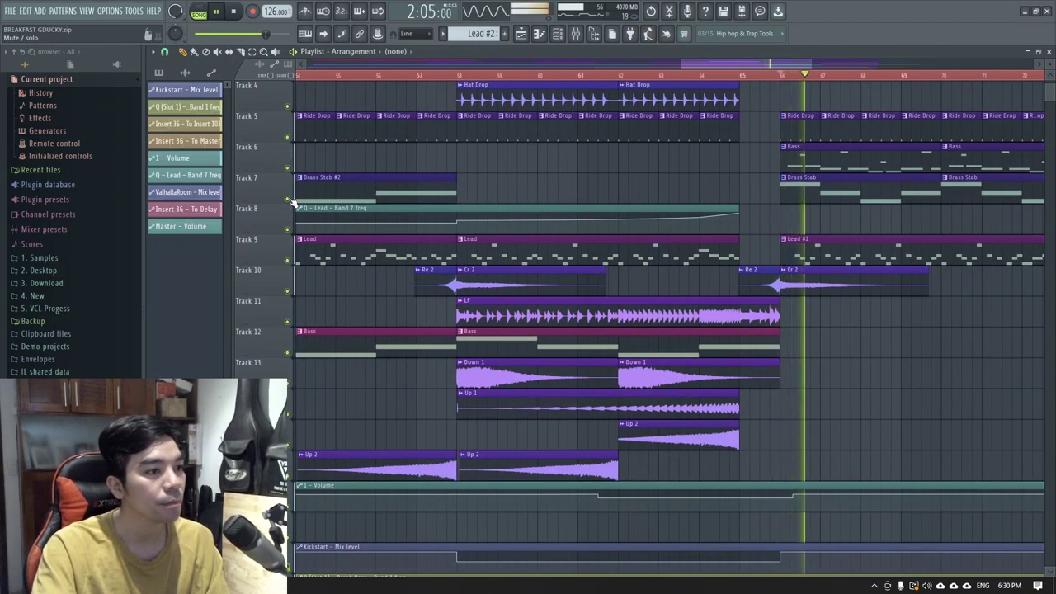
{"action": "right_click", "coordinate": [287, 168]}
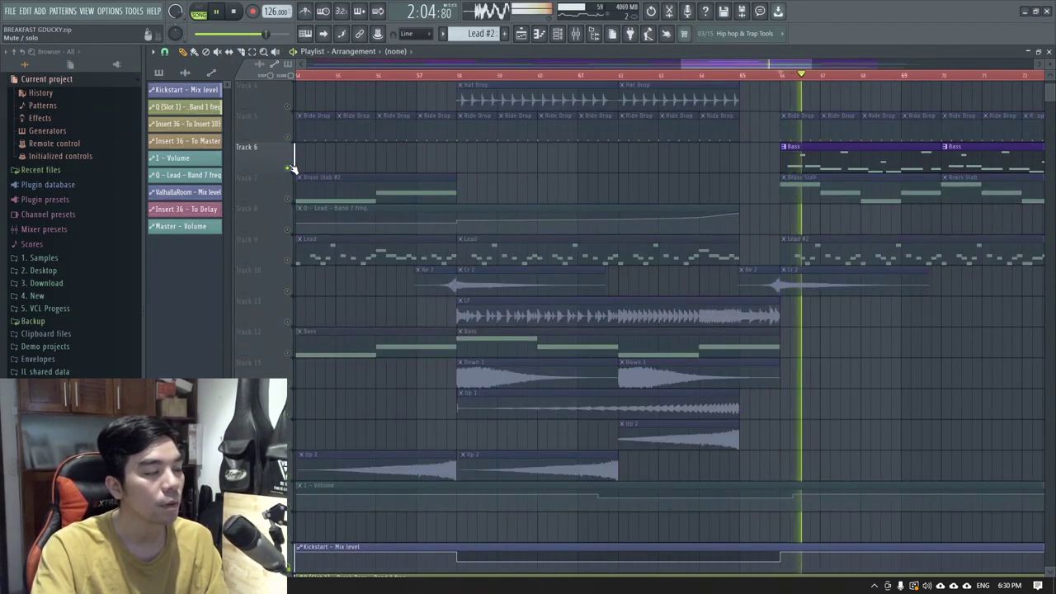
- Open the Bass pattern with the channel rack, stop playback, and show the channels' note previews in the rack
{"action": "key", "text": "F6"}
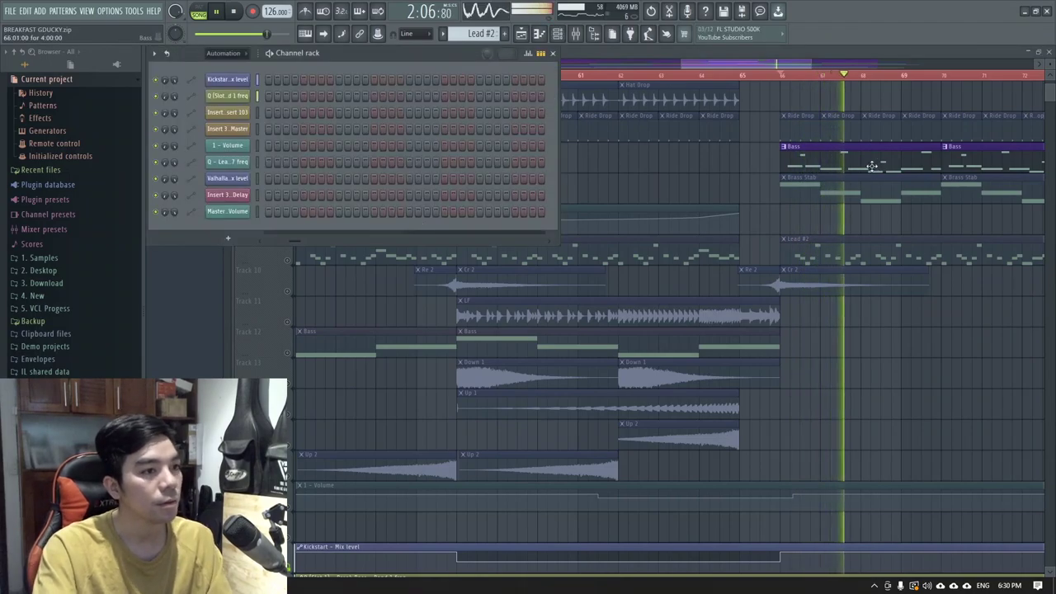
{"action": "double_click", "coordinate": [819, 173]}
{"action": "key", "text": "space"}
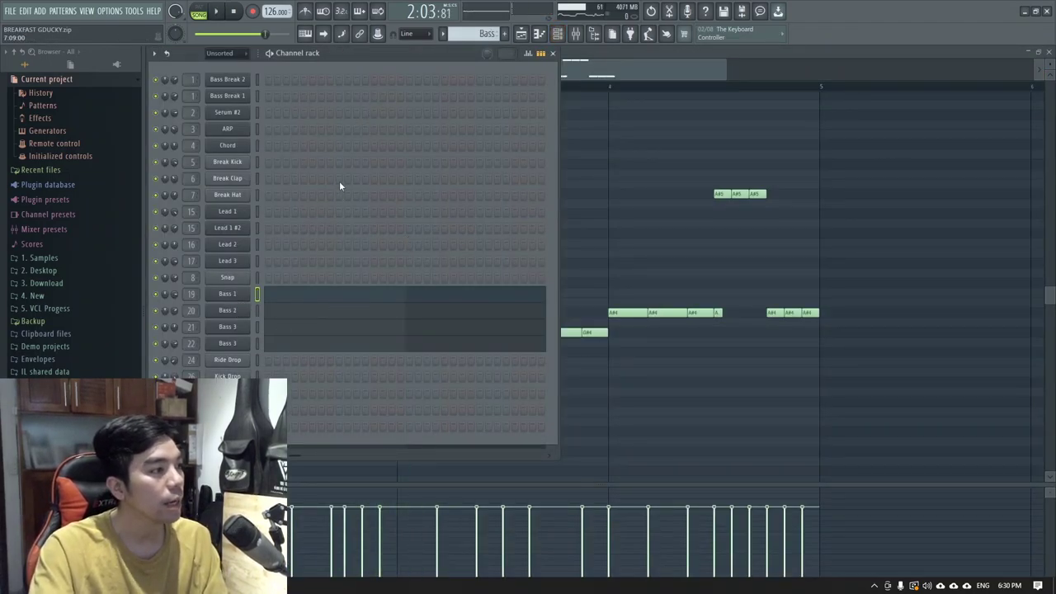
{"action": "left_click", "coordinate": [540, 53]}
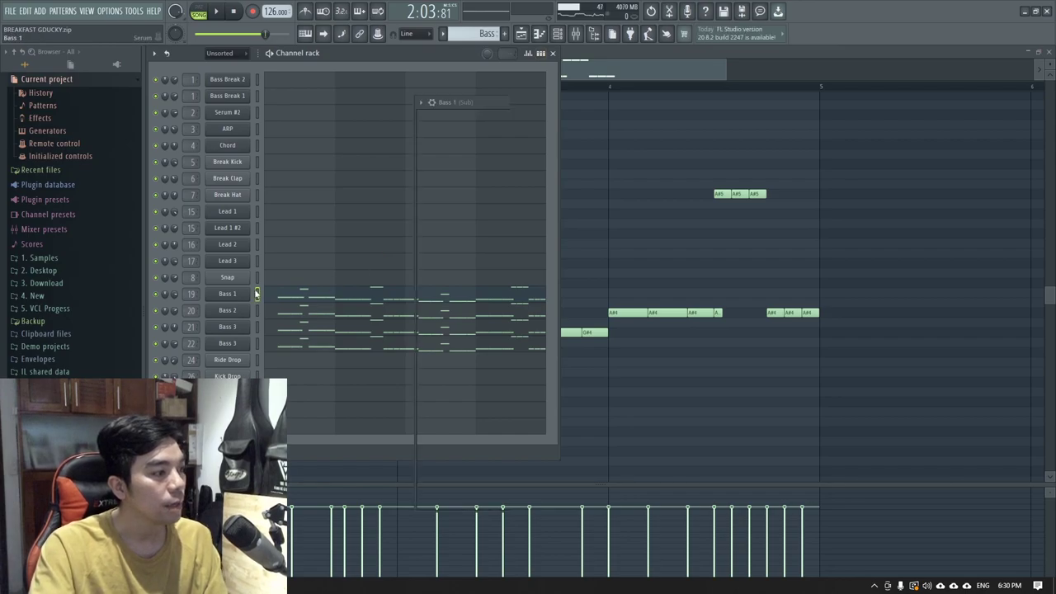
- Open the Serum instruments of Bass 1 and Bass 2 and play the bass pattern
{"action": "left_click", "coordinate": [249, 294]}
{"action": "left_click_drag", "start_coordinate": [619, 97], "coordinate": [678, 103]}
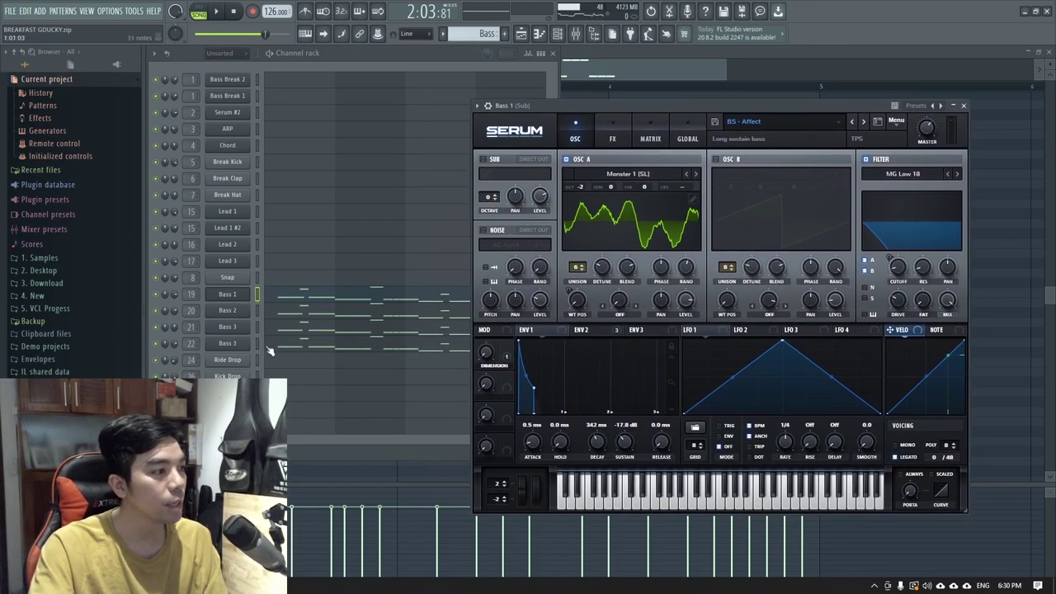
{"action": "left_click", "coordinate": [236, 313]}
{"action": "key", "text": "space"}
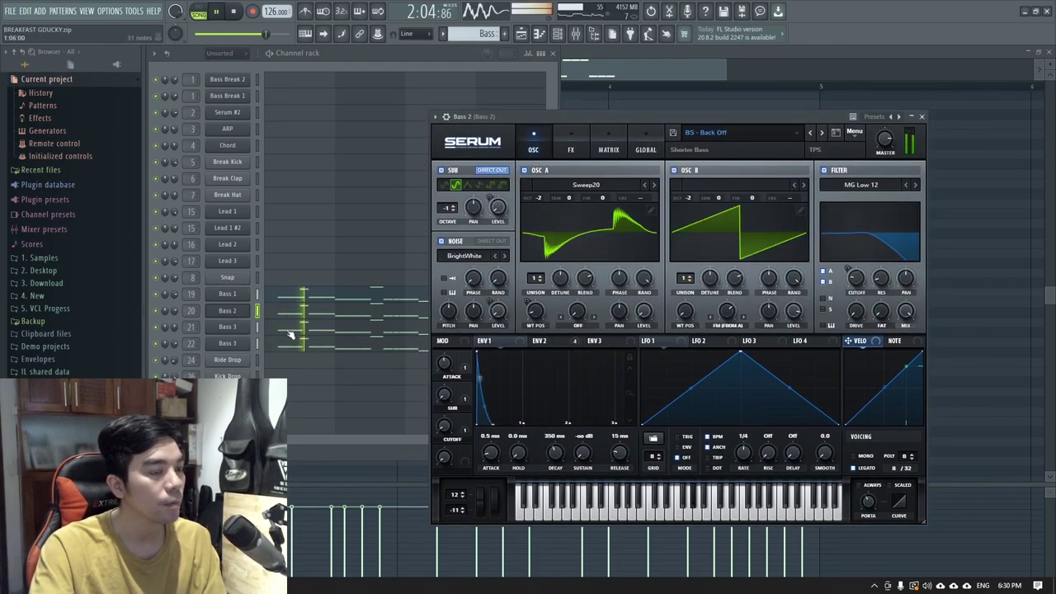
{"action": "key", "text": "space"}
- Solo the Bass 2 channel and adjust its Serum filter cutoff during playback
{"action": "right_click", "coordinate": [156, 311]}
{"action": "left_click", "coordinate": [169, 317]}
{"action": "key", "text": "space"}
{"action": "left_click_drag", "start_coordinate": [858, 279], "coordinate": [914, 261]}
{"action": "key", "text": "space"}
- Unmute Bass 1 alongside Bass 2, open its Serum instrument, and audition the layers
{"action": "left_click", "coordinate": [155, 295]}
{"action": "left_click", "coordinate": [227, 295]}
{"action": "key", "text": "space"}
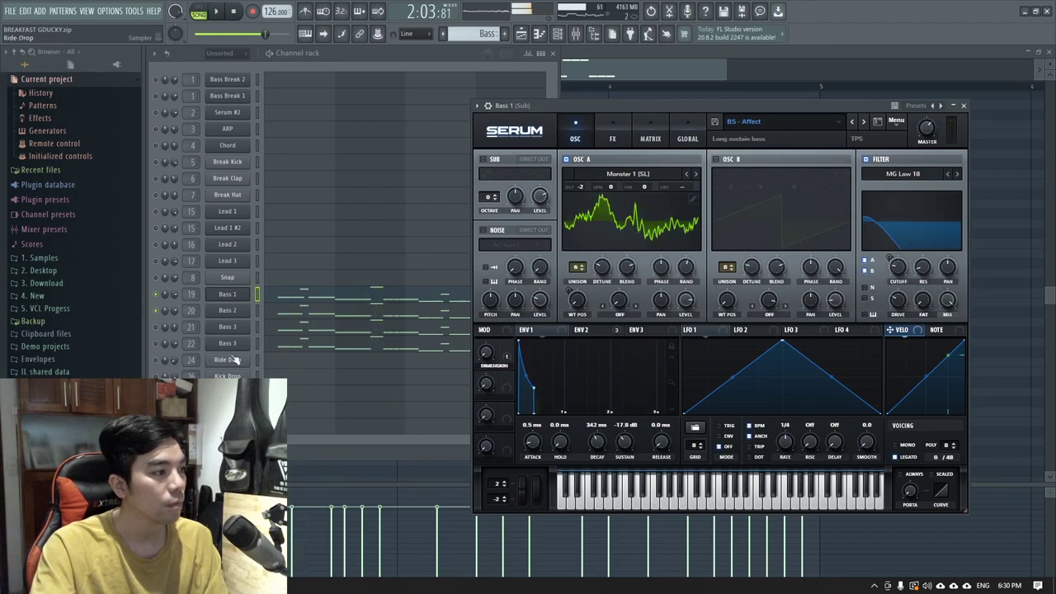
- Unmute the Bass 3 channel on mixer track 21, open its Serum instrument, and adjust the filter cutoff during playback
{"action": "left_click", "coordinate": [157, 327]}
{"action": "left_click", "coordinate": [229, 327]}
{"action": "key", "text": "space"}
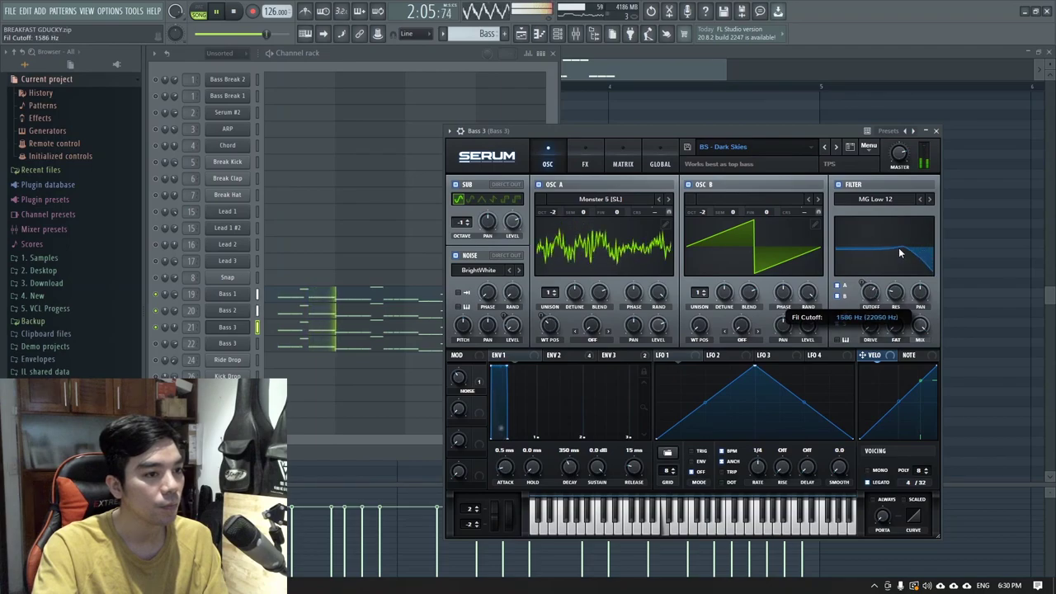
{"action": "left_click_drag", "start_coordinate": [905, 247], "coordinate": [868, 351]}
- Set Envelope 2 of the Bass 3 Serum to a 297 ms decay and 40.79% sustain while auditioning, and stop playback
{"action": "mouse_move", "coordinate": [569, 468]}
{"action": "left_mouse_down"}
{"action": "mouse_move", "coordinate": [577, 457]}
{"action": "mouse_move", "coordinate": [574, 472]}
{"action": "left_mouse_up"}
{"action": "left_click", "coordinate": [564, 357]}
{"action": "key", "text": "space"}
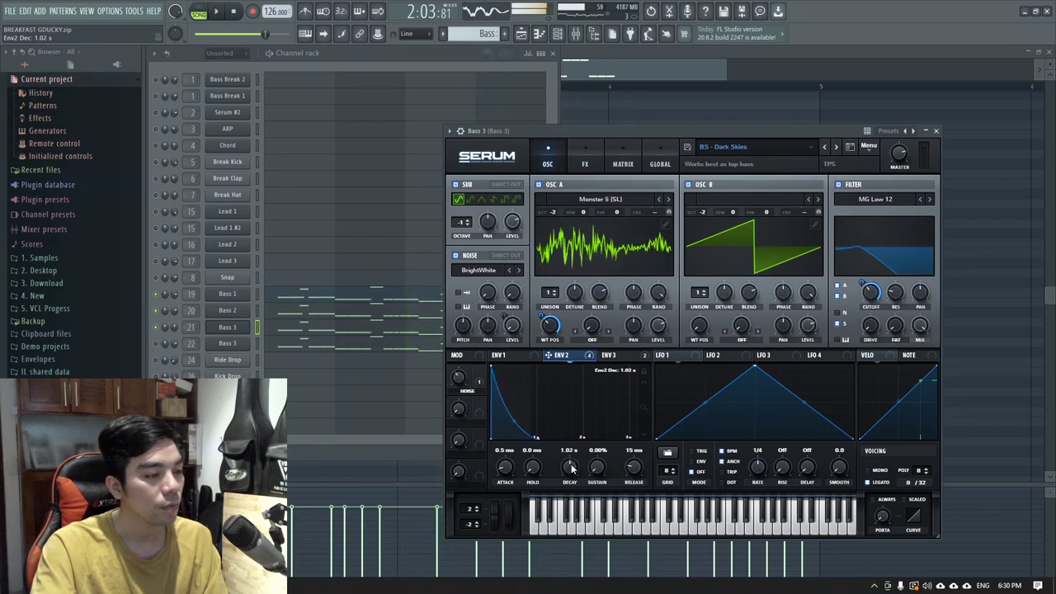
{"action": "left_click_drag", "start_coordinate": [597, 468], "coordinate": [607, 437]}
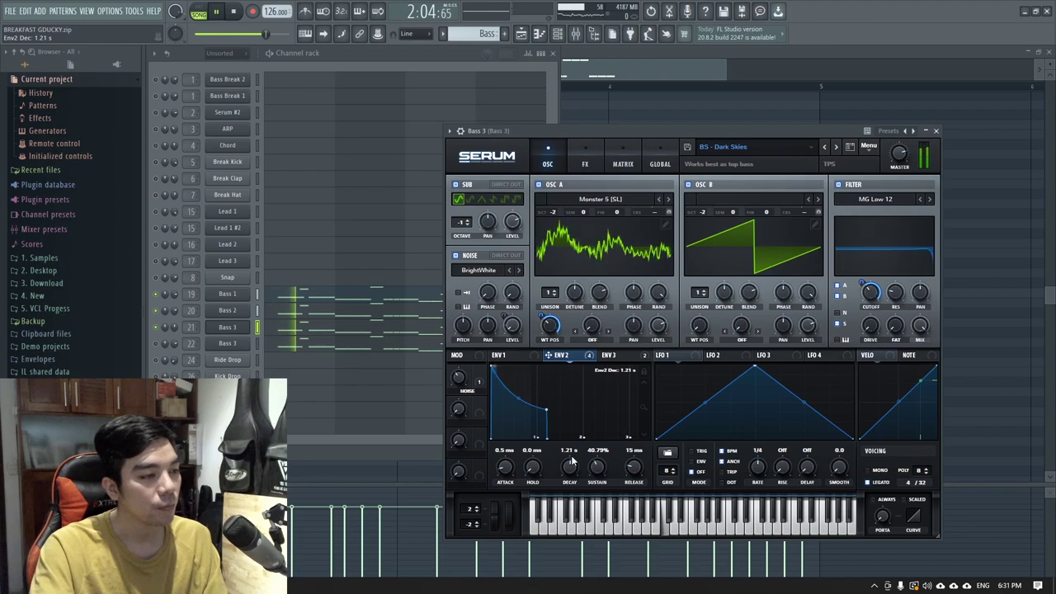
{"action": "left_click_drag", "start_coordinate": [572, 460], "coordinate": [571, 462]}
{"action": "key", "text": "space"}
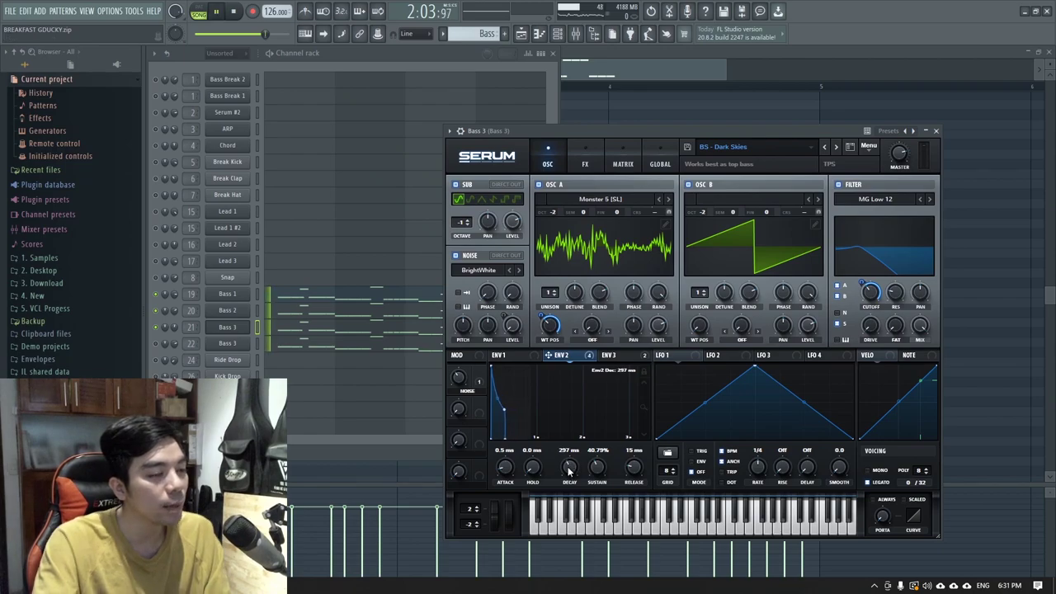
- Raise the Envelope 2 decay of the Bass 3 Serum to 504 ms while auditioning the bass layers
{"action": "key", "text": "space"}
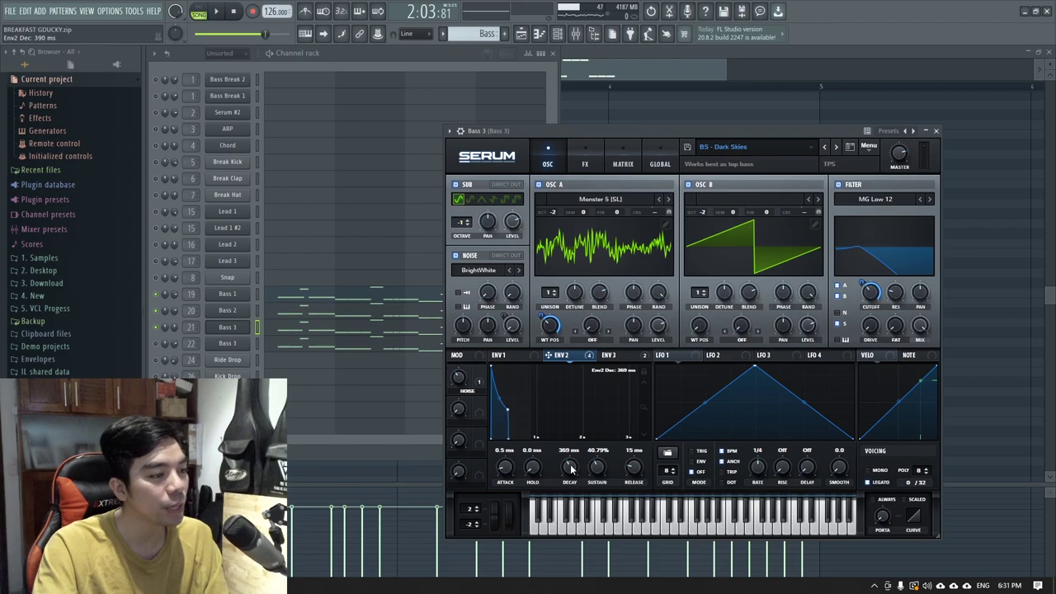
{"action": "key", "text": "space"}
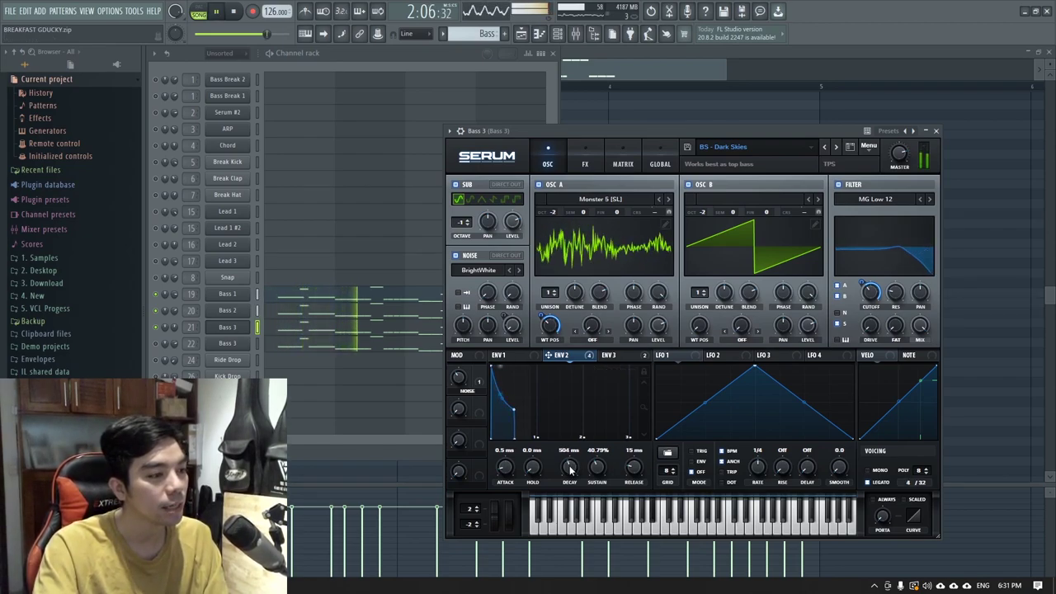
{"action": "key", "text": "space"}
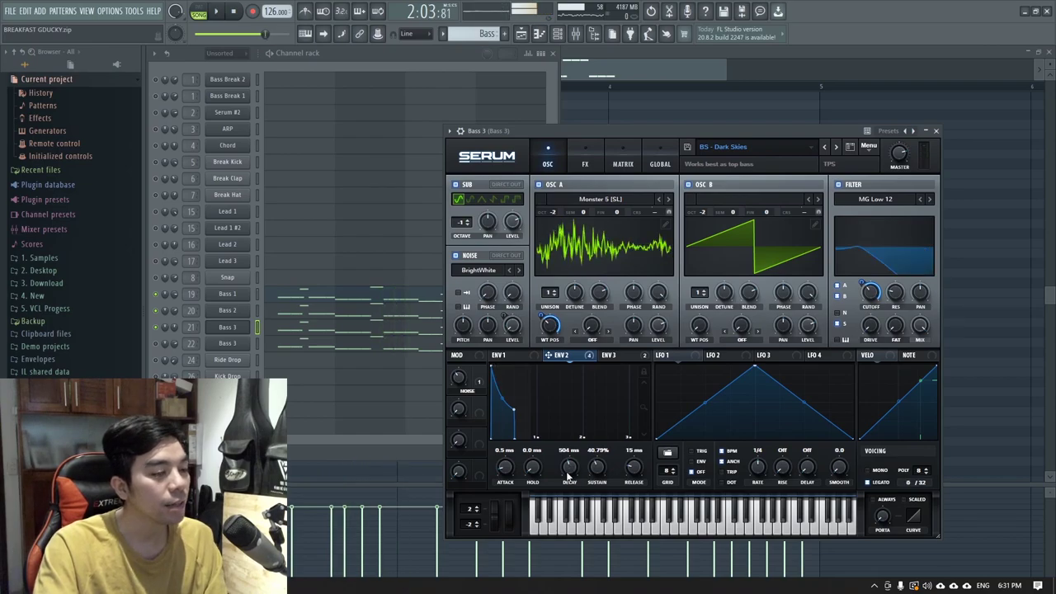
- Set the playlist snap to Bar and unmute the Track 9 lead alongside the Track 6 bass
{"action": "key", "text": "F5"}
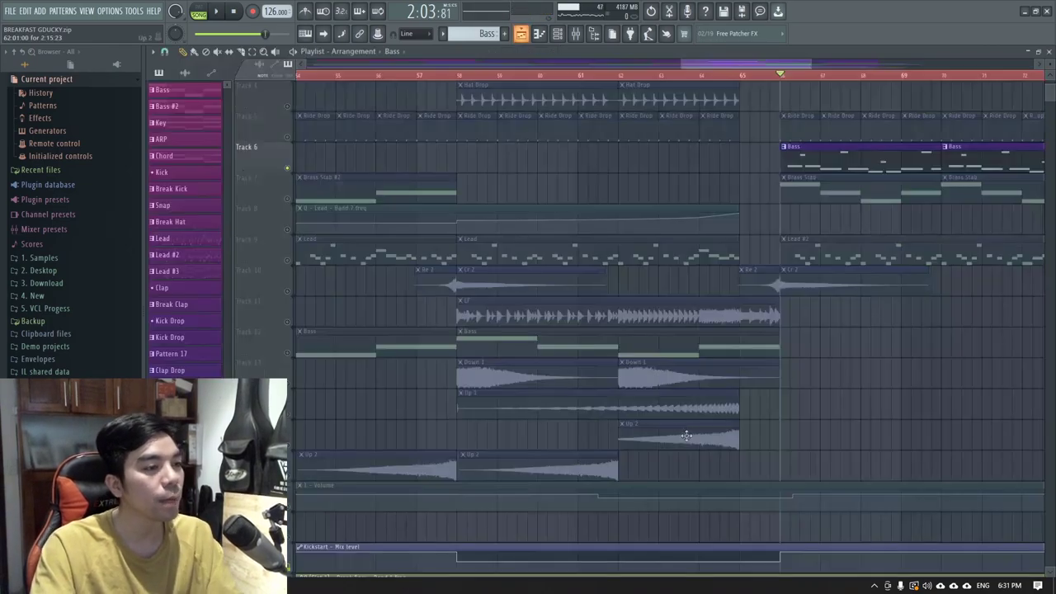
{"action": "left_click", "coordinate": [165, 53]}
{"action": "left_click", "coordinate": [181, 219]}
{"action": "left_click_drag", "start_coordinate": [452, 95], "coordinate": [741, 85]}
{"action": "left_click", "coordinate": [288, 261]}
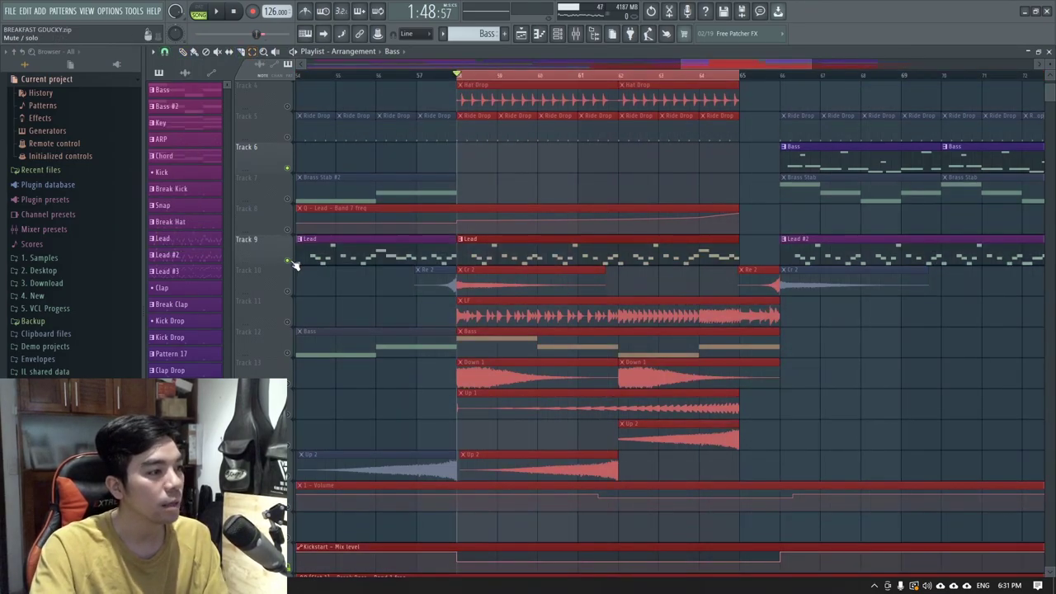
- Select bars 66 to 73 over the Bass and Lead #2 clips and play the loop with the mixer open
{"action": "scroll", "coordinate": [661, 203], "scroll_direction": "down", "scroll_amount": 2}
{"action": "left_click_drag", "start_coordinate": [742, 78], "coordinate": [935, 81]}
{"action": "key", "text": "space"}
{"action": "key", "text": "F9"}
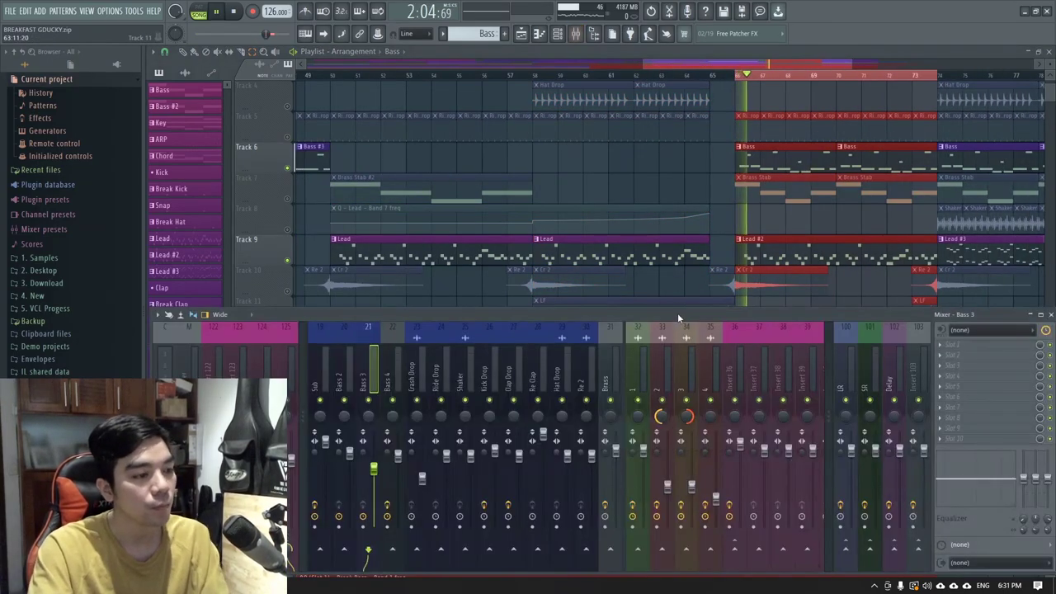
- Set the Envelope 2 decay of the Bass 3 Serum to 281 ms during playback and stop
{"action": "key", "text": "F6"}
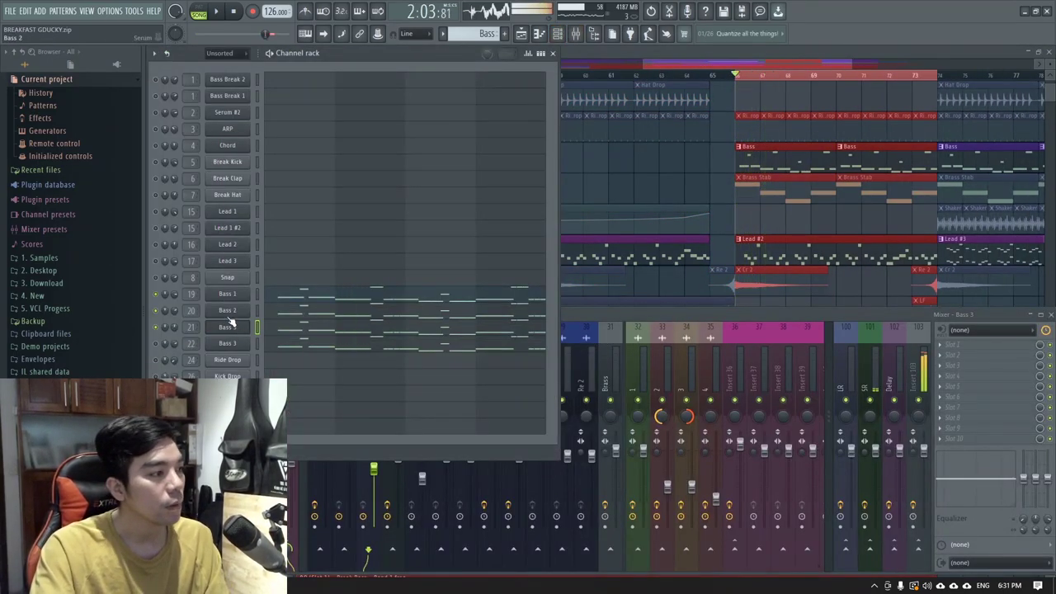
{"action": "left_click", "coordinate": [239, 328]}
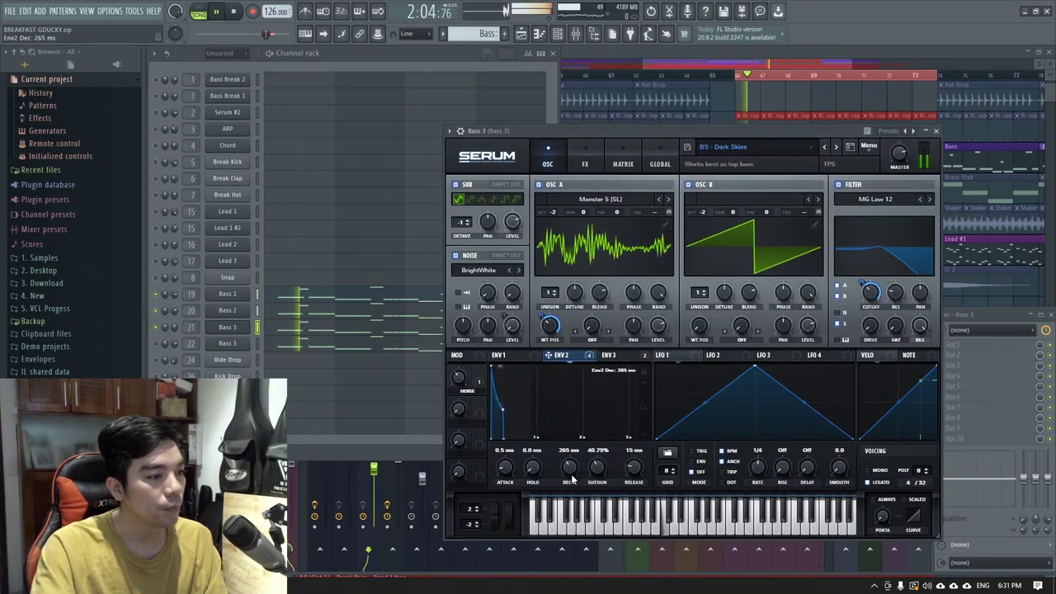
{"action": "left_click_drag", "start_coordinate": [569, 465], "coordinate": [574, 474]}
{"action": "key", "text": "space"}
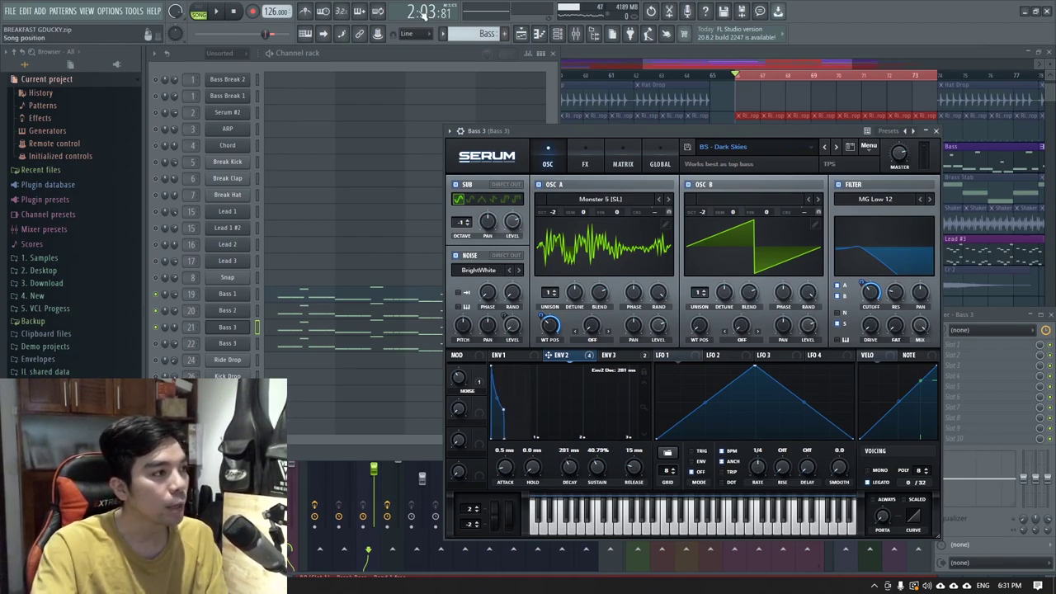
- Create automation clips for the last tweaked Bass 3 parameters, Envelope 2 decay and hold, and show them in the playlist
{"action": "left_click", "coordinate": [379, 35]}
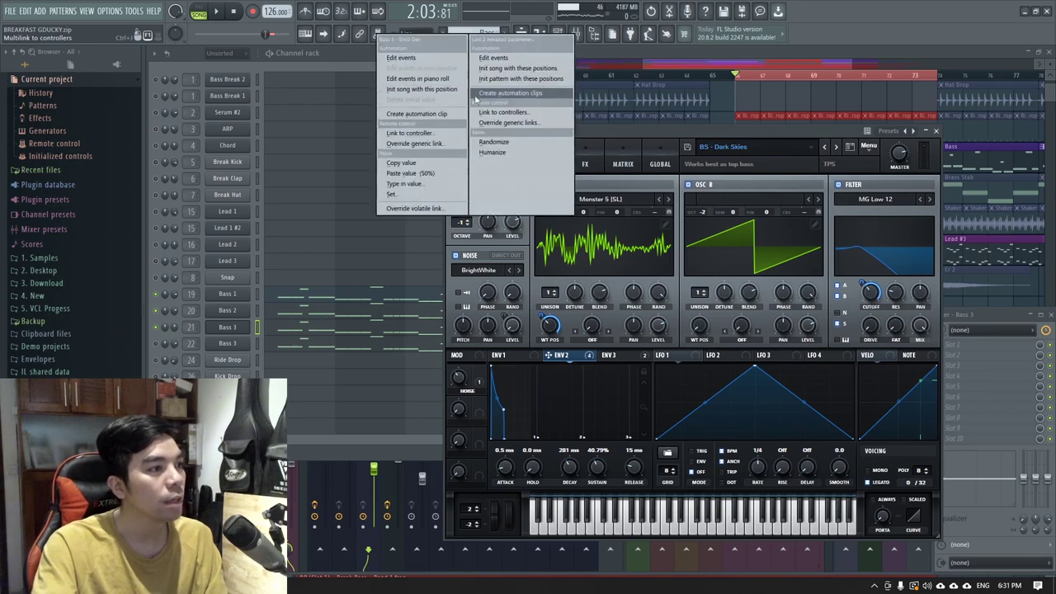
{"action": "left_click", "coordinate": [493, 94]}
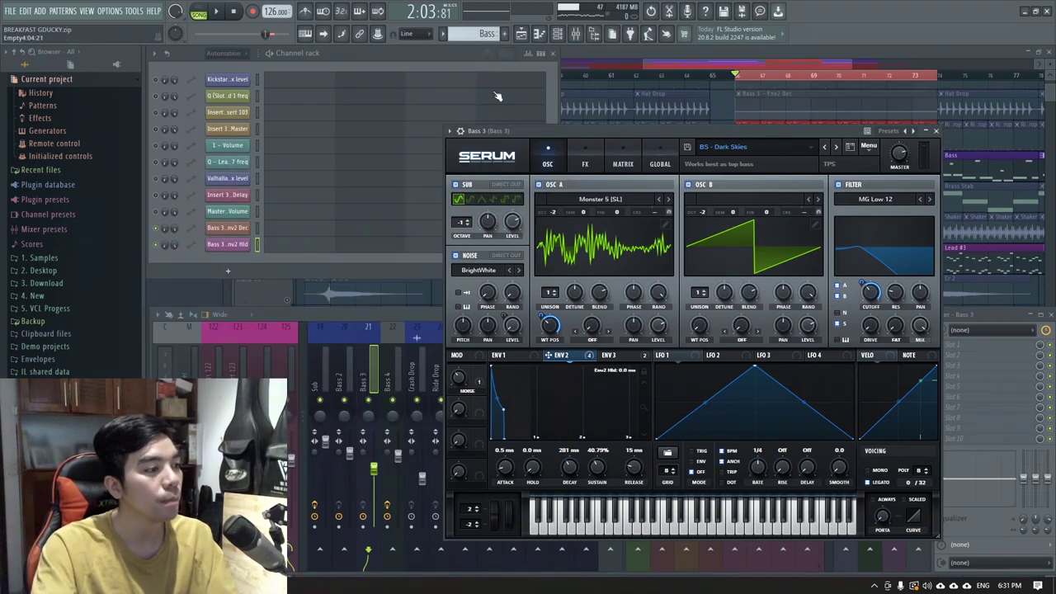
{"action": "key", "text": "F5"}
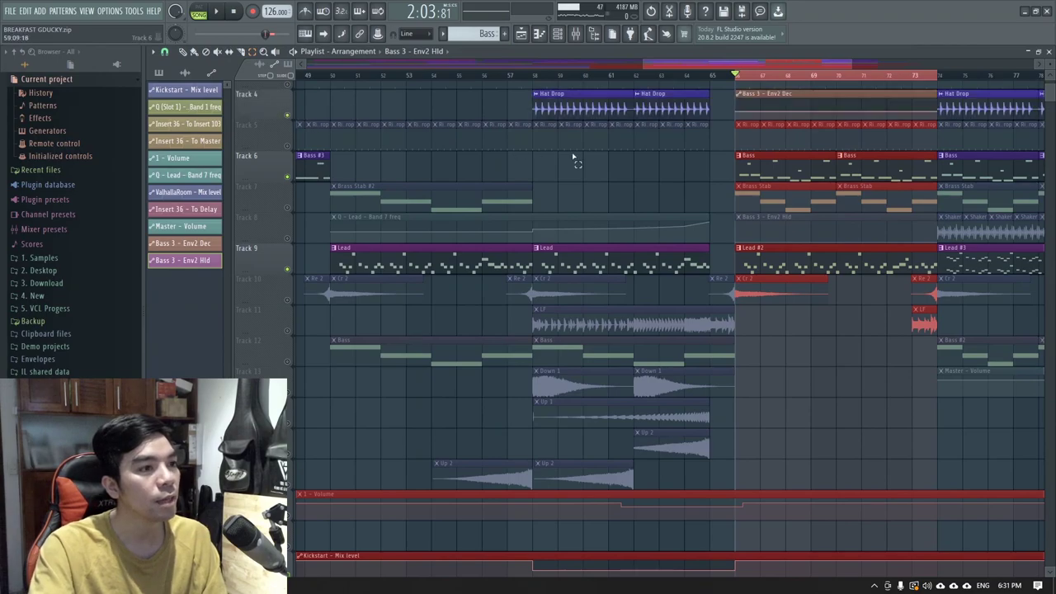
- Set the playlist snap to Step and reactivate all tracks by soloing and unsoloing Track 5
{"action": "scroll", "coordinate": [578, 157], "scroll_direction": "up", "scroll_amount": 2}
{"action": "scroll", "coordinate": [747, 165], "scroll_direction": "up", "scroll_amount": 3, "text": "ctrl"}
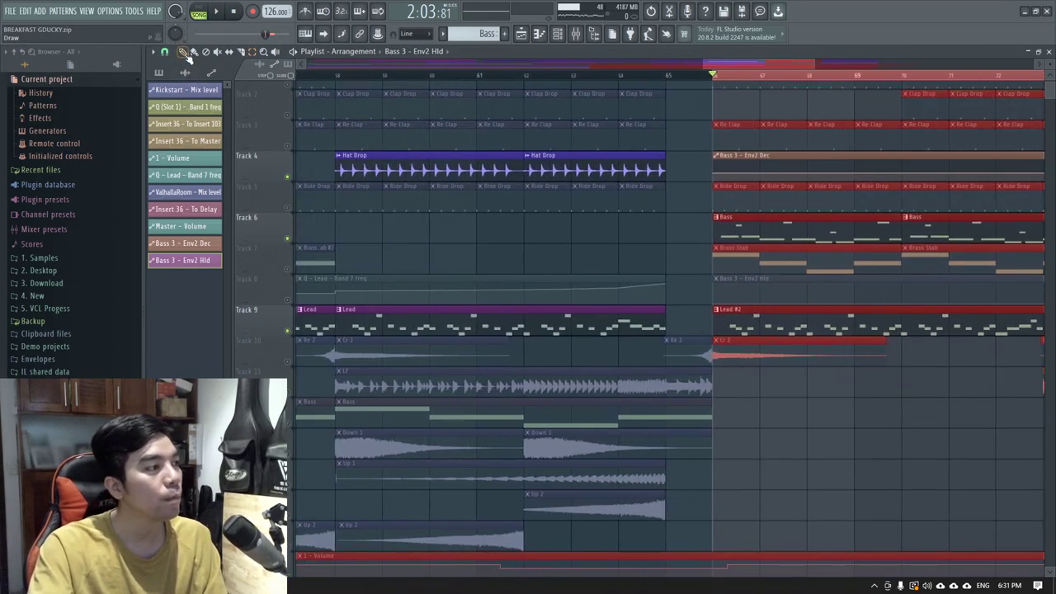
{"action": "scroll", "coordinate": [747, 208], "scroll_direction": "down", "scroll_amount": 2, "text": "ctrl"}
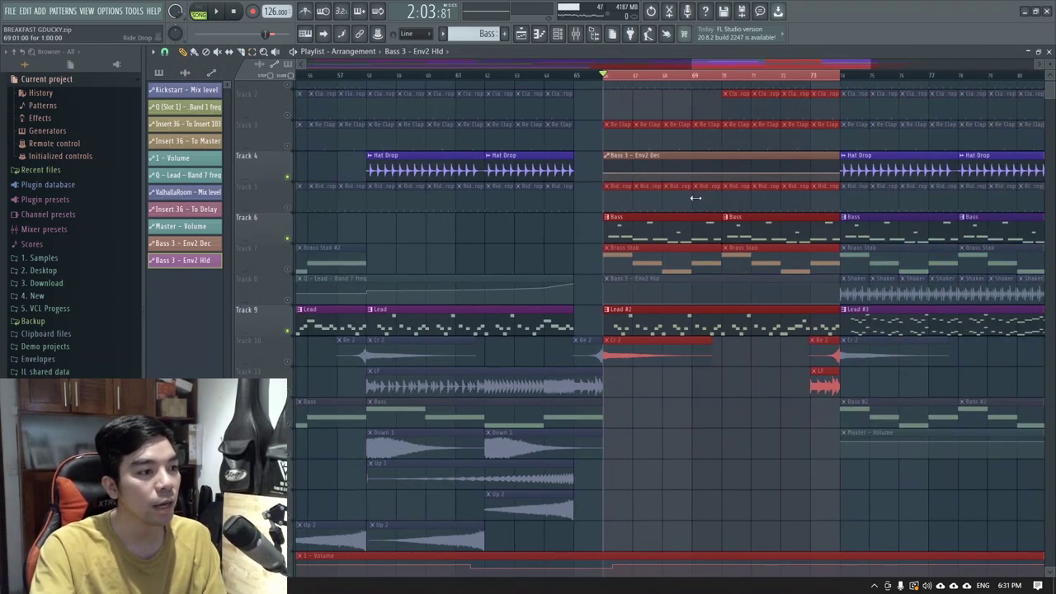
{"action": "scroll", "coordinate": [695, 198], "scroll_direction": "up", "scroll_amount": 2, "text": "ctrl"}
{"action": "left_click", "coordinate": [168, 52]}
{"action": "left_click", "coordinate": [182, 156]}
{"action": "scroll", "coordinate": [538, 217], "scroll_direction": "up", "scroll_amount": 1, "text": "ctrl"}
{"action": "right_click", "coordinate": [287, 208]}
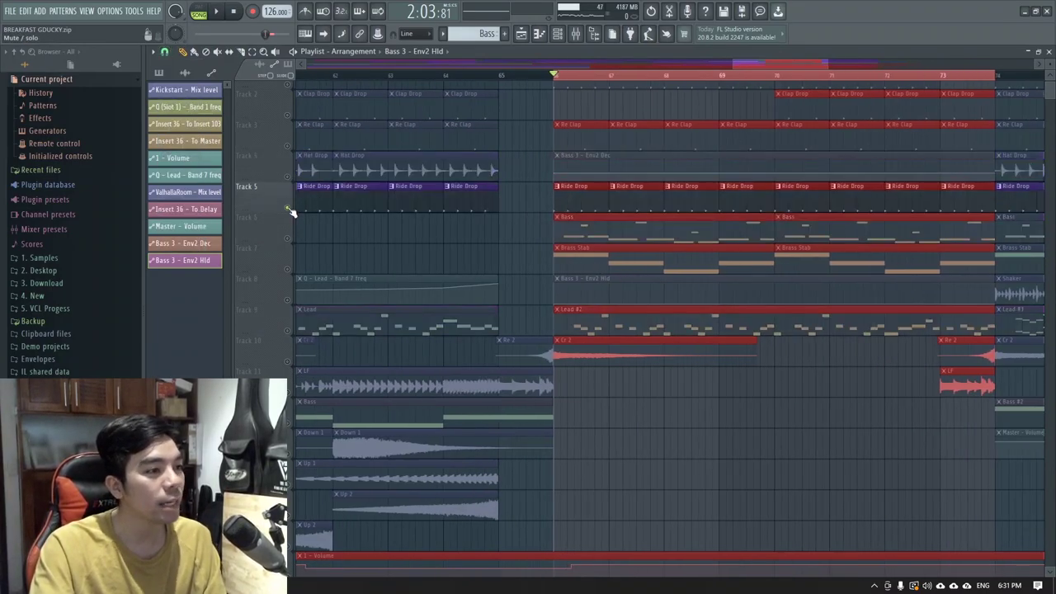
{"action": "right_click", "coordinate": [287, 208]}
- Set the playlist snap to 1/3 beat and audition the section from bar 66
{"action": "scroll", "coordinate": [686, 201], "scroll_direction": "up", "scroll_amount": 2, "text": "ctrl"}
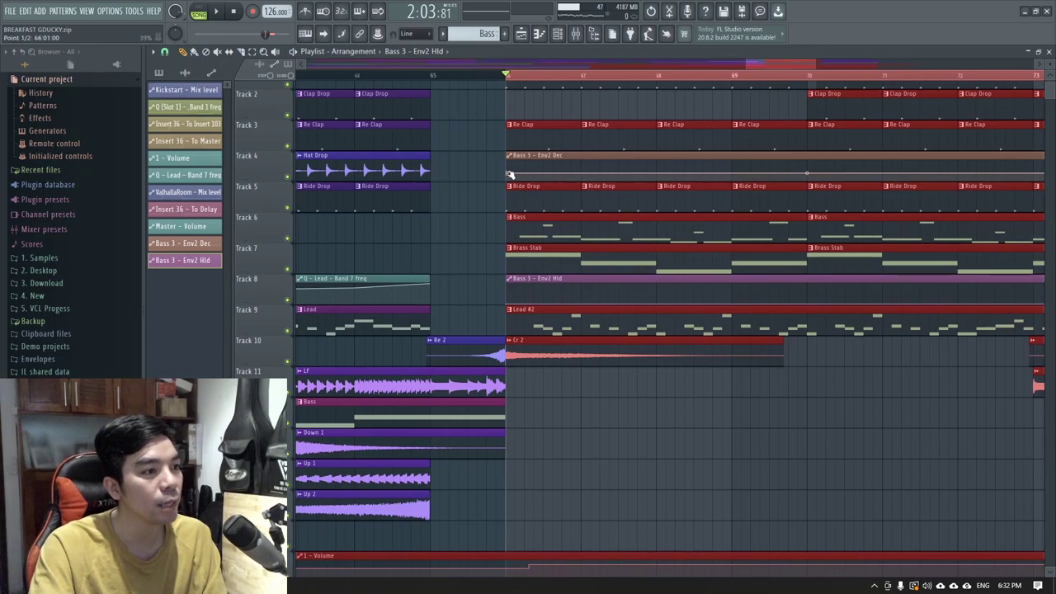
{"action": "scroll", "coordinate": [685, 198], "scroll_direction": "up", "scroll_amount": 2, "text": "ctrl"}
{"action": "left_click", "coordinate": [165, 53]}
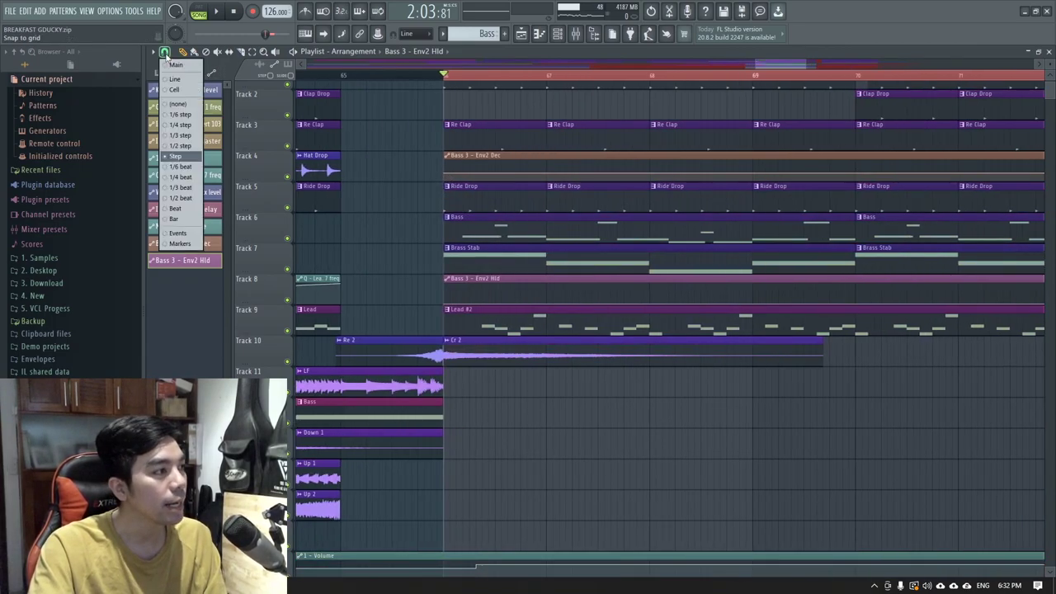
{"action": "left_click", "coordinate": [183, 189]}
{"action": "key", "text": "space"}
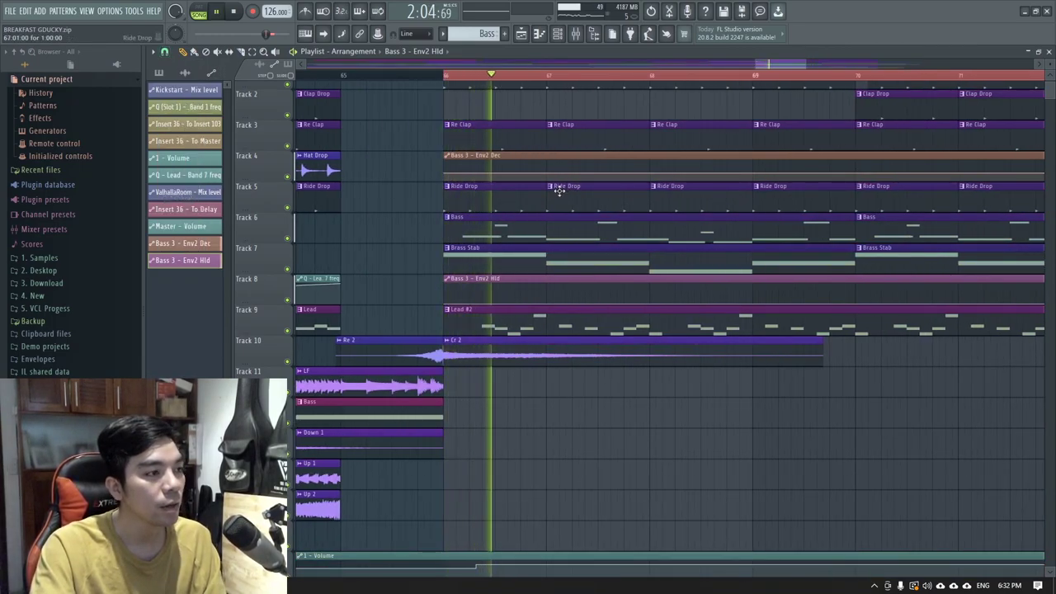
{"action": "key", "text": "space"}
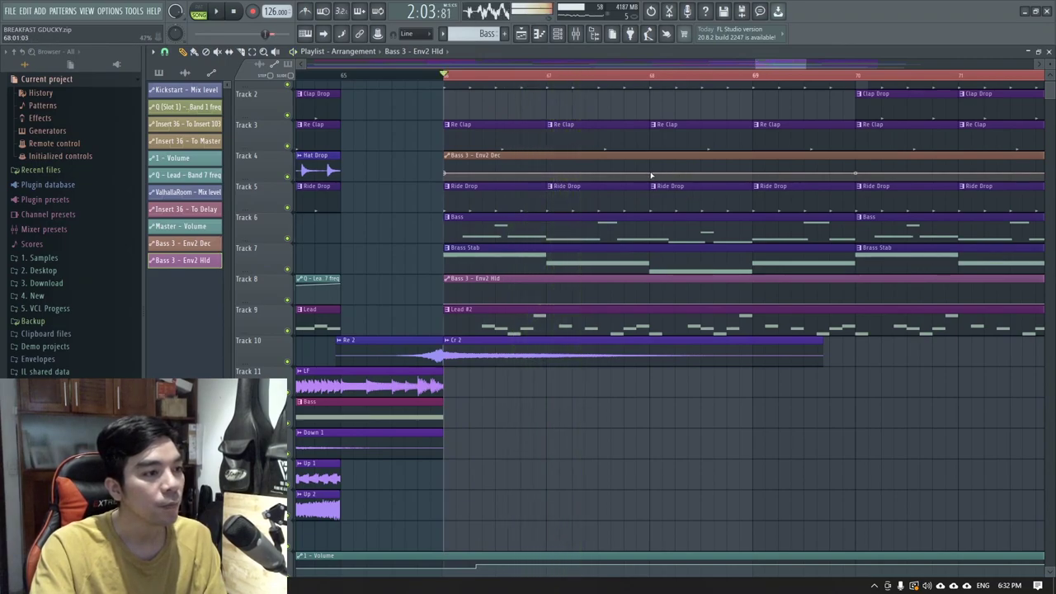
- Add a raised point at bar 68 in the Bass 3 Env2 Dec automation clip and copy the first point's value
{"action": "left_click_drag", "start_coordinate": [652, 170], "coordinate": [650, 168]}
{"action": "right_click", "coordinate": [448, 174]}
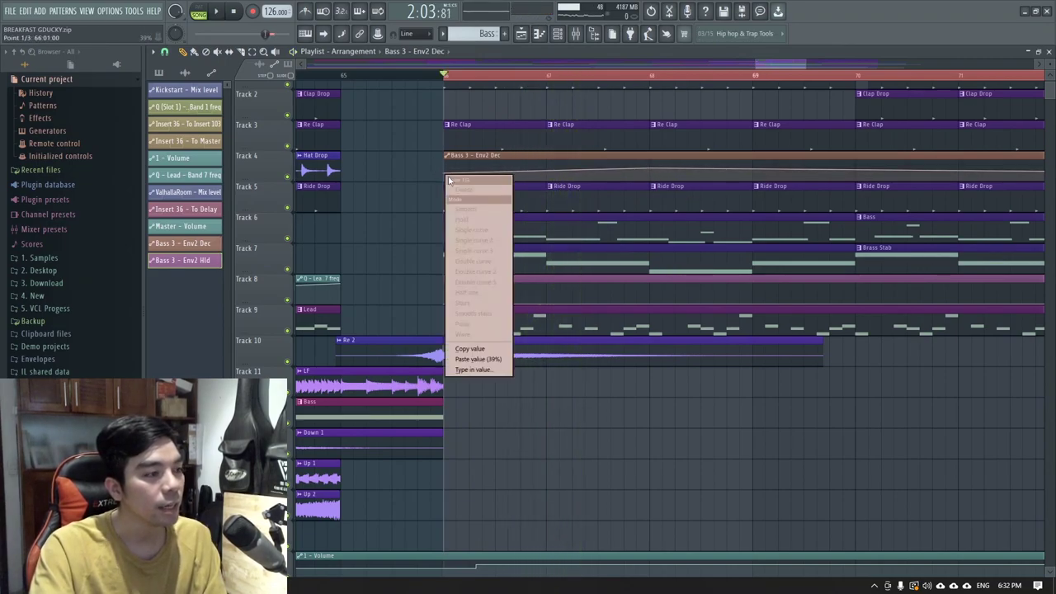
{"action": "left_click", "coordinate": [472, 350]}
{"action": "right_click", "coordinate": [444, 175]}
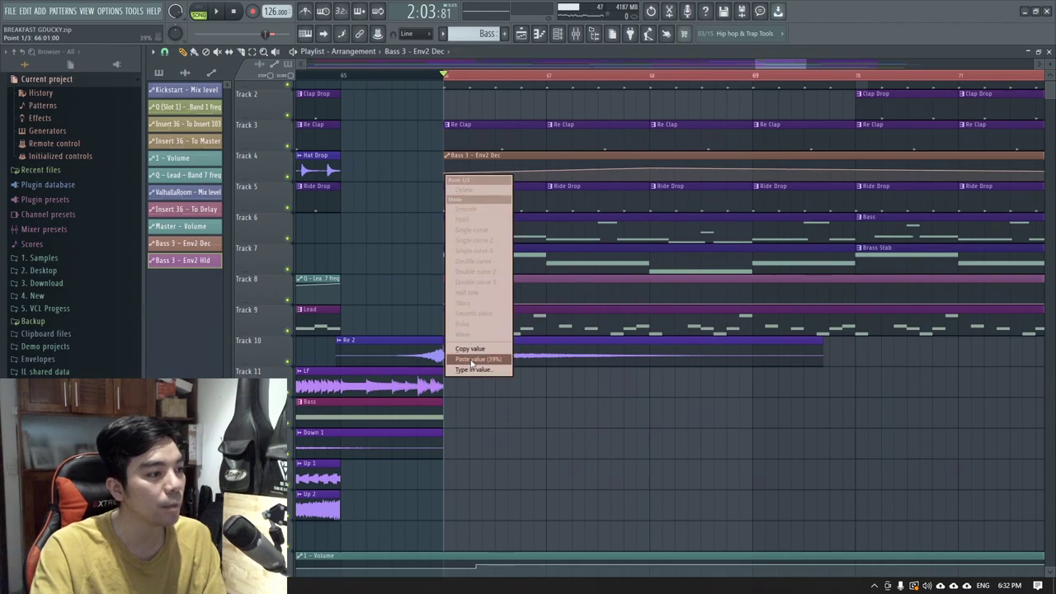
{"action": "left_click", "coordinate": [533, 298]}
- Add a decay automation point at 67:13:00 with the copied 39% value and drop the curve back down at bar 68
{"action": "scroll", "coordinate": [623, 174], "scroll_direction": "up", "scroll_amount": 3}
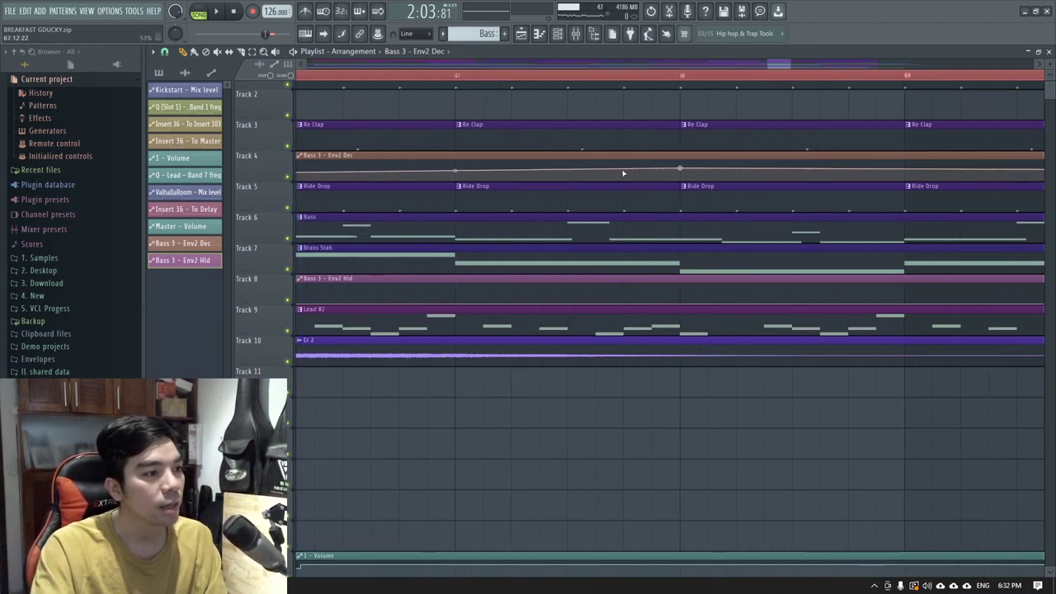
{"action": "scroll", "coordinate": [625, 171], "scroll_direction": "down", "scroll_amount": 2}
{"action": "right_click", "coordinate": [625, 171]}
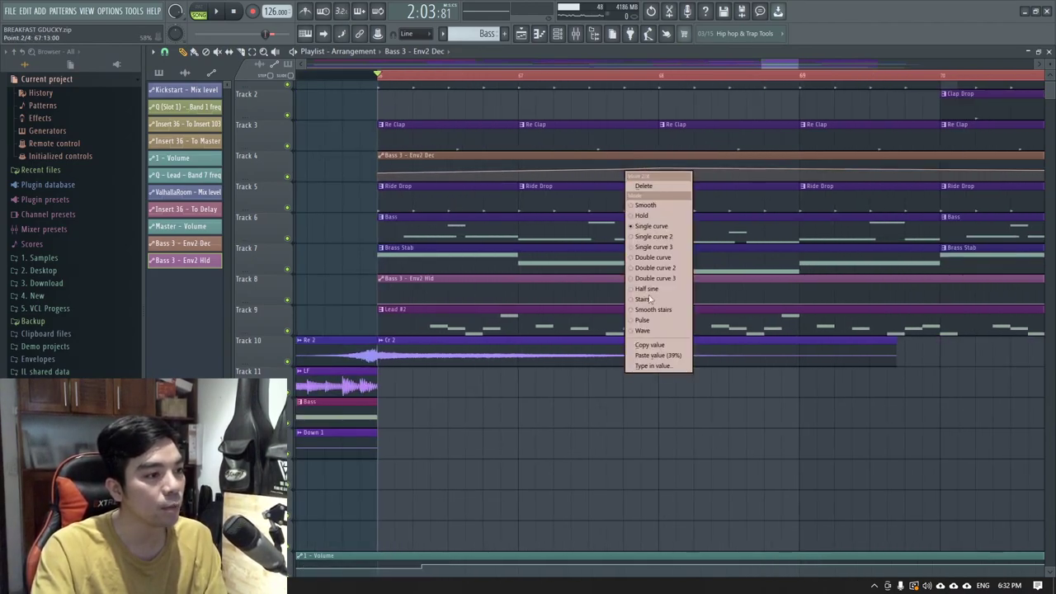
{"action": "left_click", "coordinate": [654, 356]}
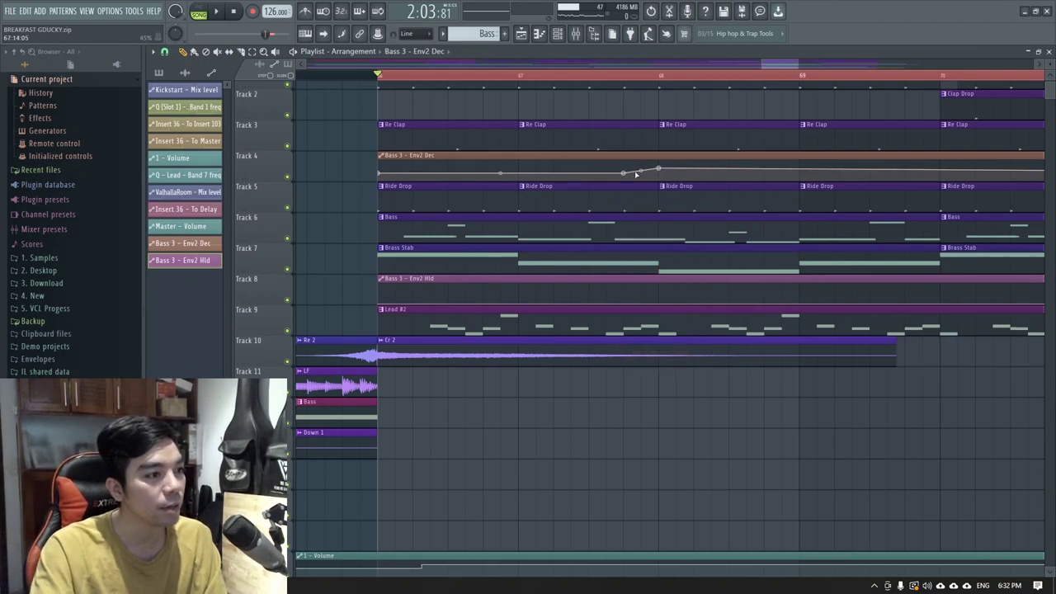
{"action": "left_click_drag", "start_coordinate": [665, 171], "coordinate": [663, 178]}
- Audition the decay ramp and start its rise earlier, halfway through bar 67, at the copied 39% value
{"action": "key", "text": "space"}
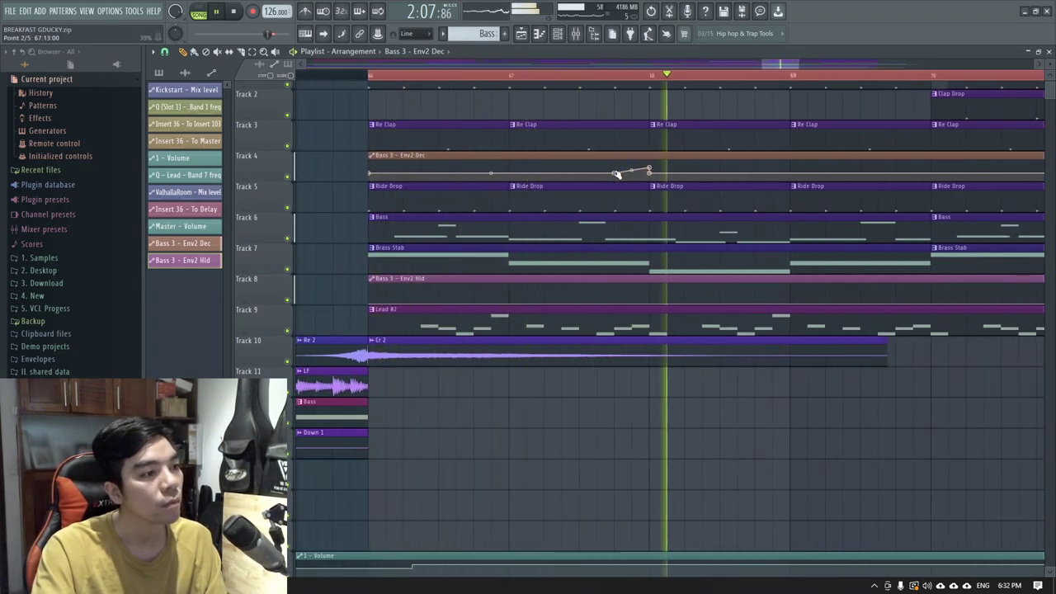
{"action": "key", "text": "space"}
{"action": "right_click", "coordinate": [582, 174]}
{"action": "key", "text": "p"}
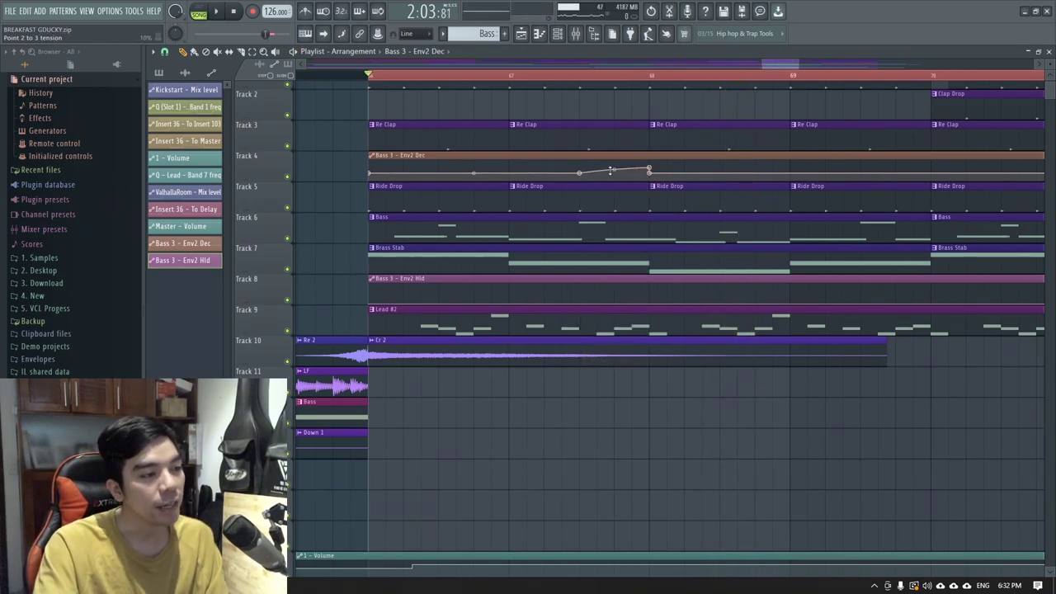
- Play the automated section and check the bass tracks' levels in the mixer
{"action": "scroll", "coordinate": [353, 263], "scroll_direction": "down", "scroll_amount": 3}
{"action": "key", "text": "space"}
{"action": "scroll", "coordinate": [385, 262], "scroll_direction": "up", "scroll_amount": 2}
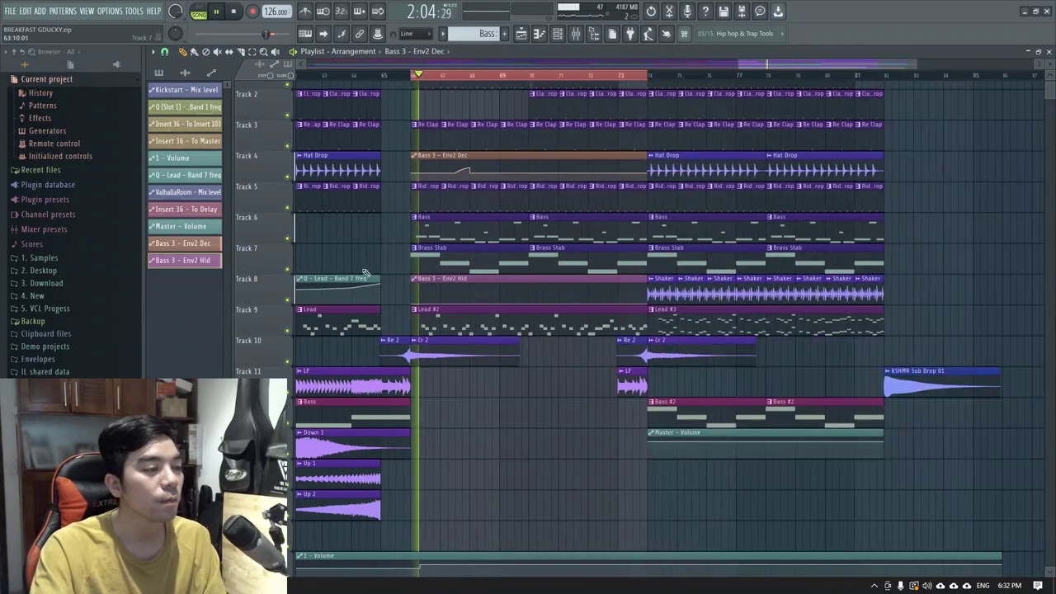
{"action": "key", "text": "F9"}
{"action": "key", "text": "space"}
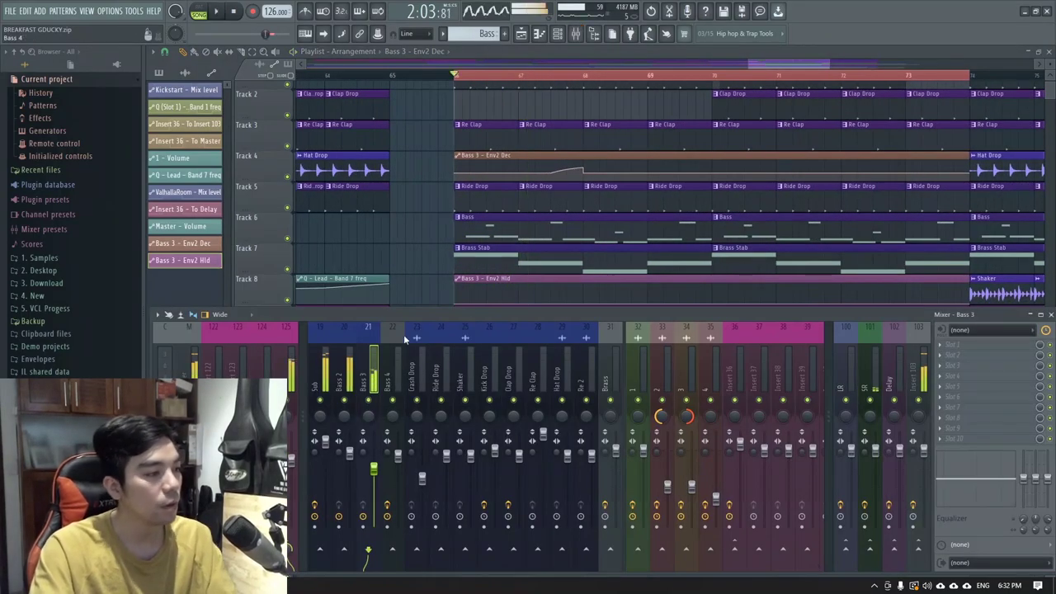
- Reactivate every channel in the rack by soloing and unsoloing the ValhallaRoom mix level automation channel
{"action": "key", "text": "F9"}
{"action": "key", "text": "F6"}
{"action": "right_click", "coordinate": [155, 179]}
{"action": "left_click", "coordinate": [159, 184]}
{"action": "right_click", "coordinate": [157, 180]}
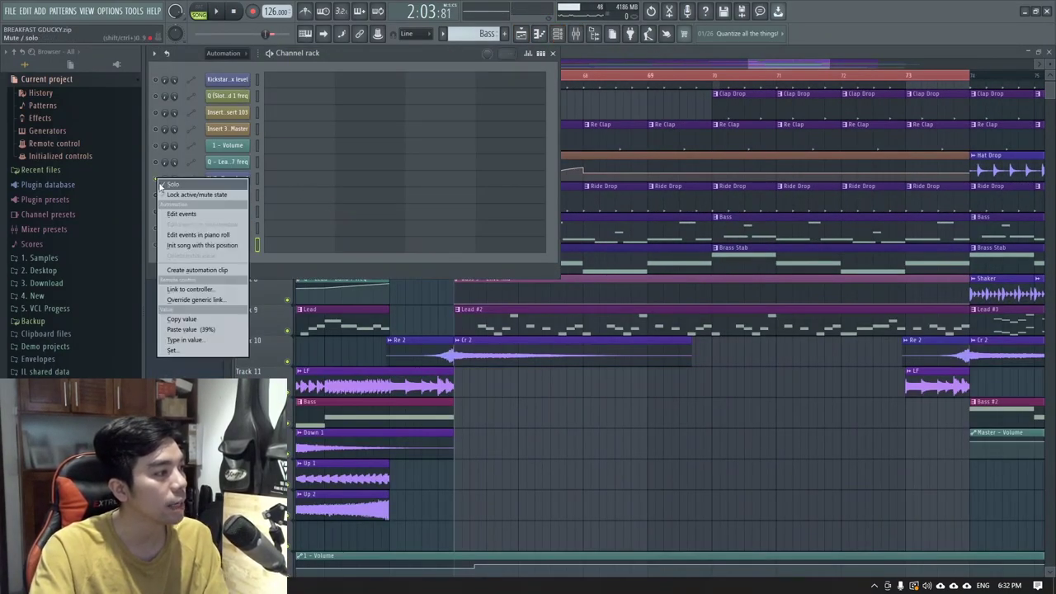
{"action": "left_click", "coordinate": [160, 185]}
- Audition the full drop from bar 66, mute the Track 9 lead, and listen again without it
{"action": "key", "text": "space"}
{"action": "key", "text": "F6"}
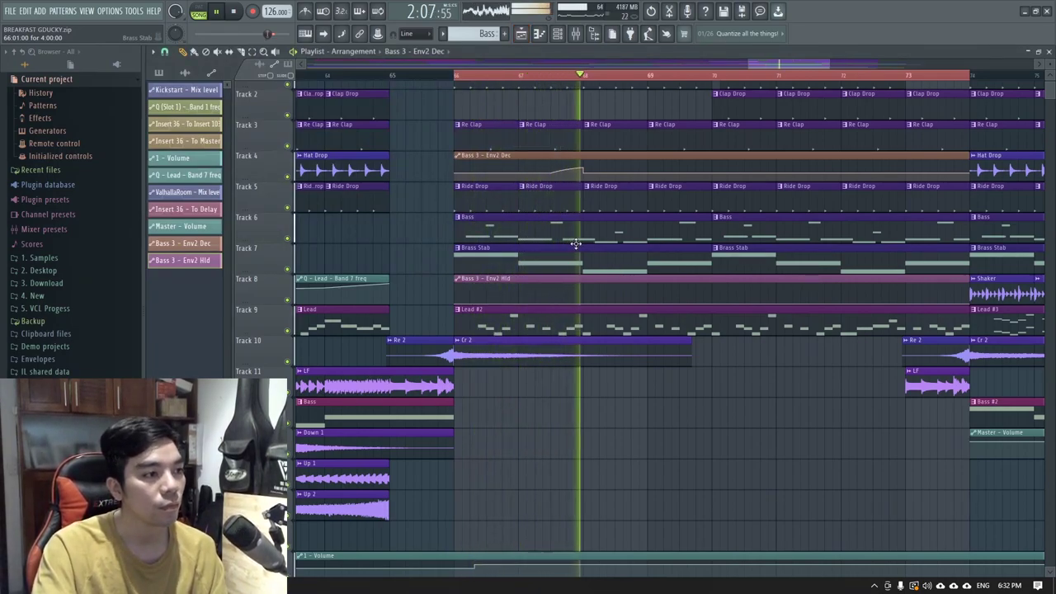
{"action": "key", "text": "space"}
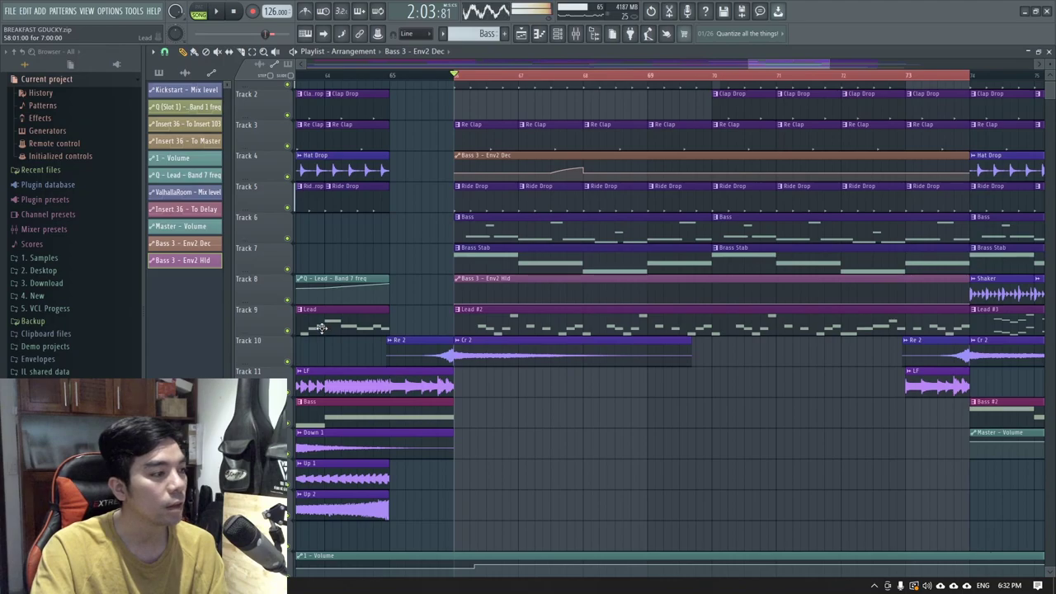
{"action": "left_click", "coordinate": [287, 331]}
{"action": "key", "text": "space"}
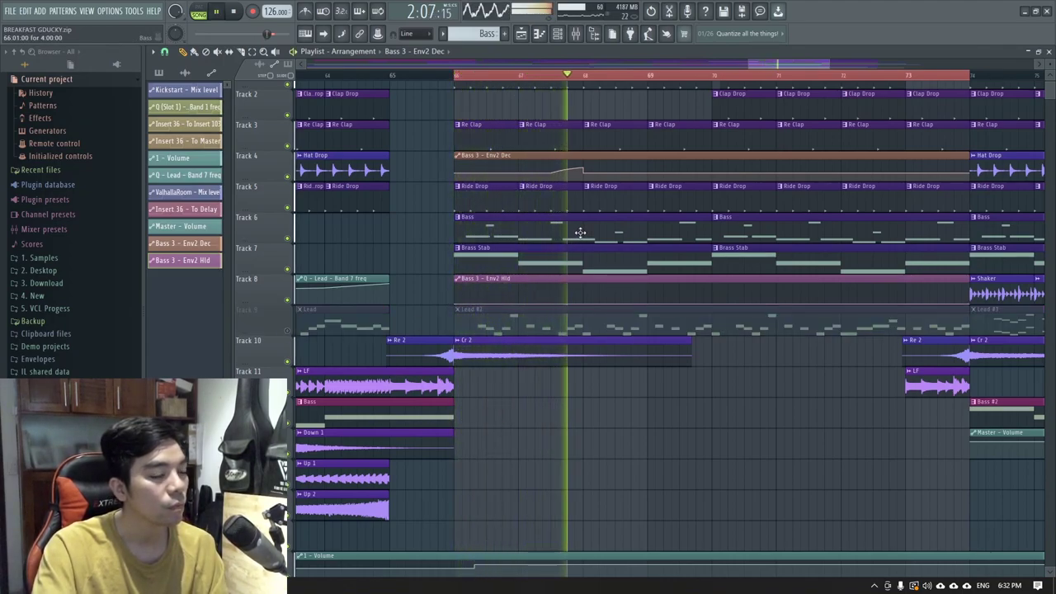
{"action": "key", "text": "space"}
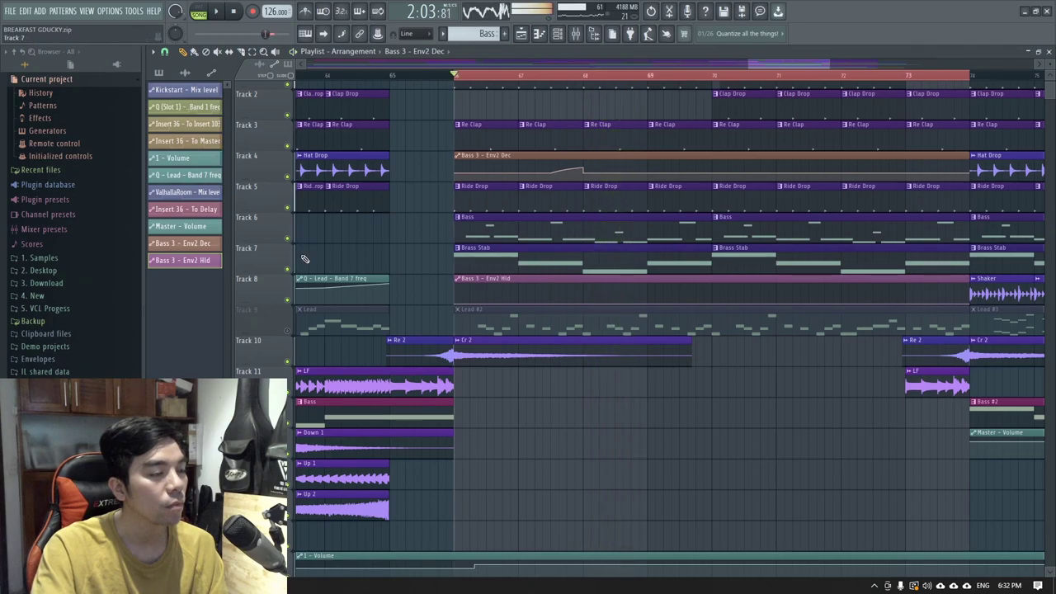
- Solo the Track 6 bass and add the Track 5 ride, auditioning each combination
{"action": "right_click", "coordinate": [289, 240]}
{"action": "key", "text": "space"}
{"action": "key", "text": "space"}
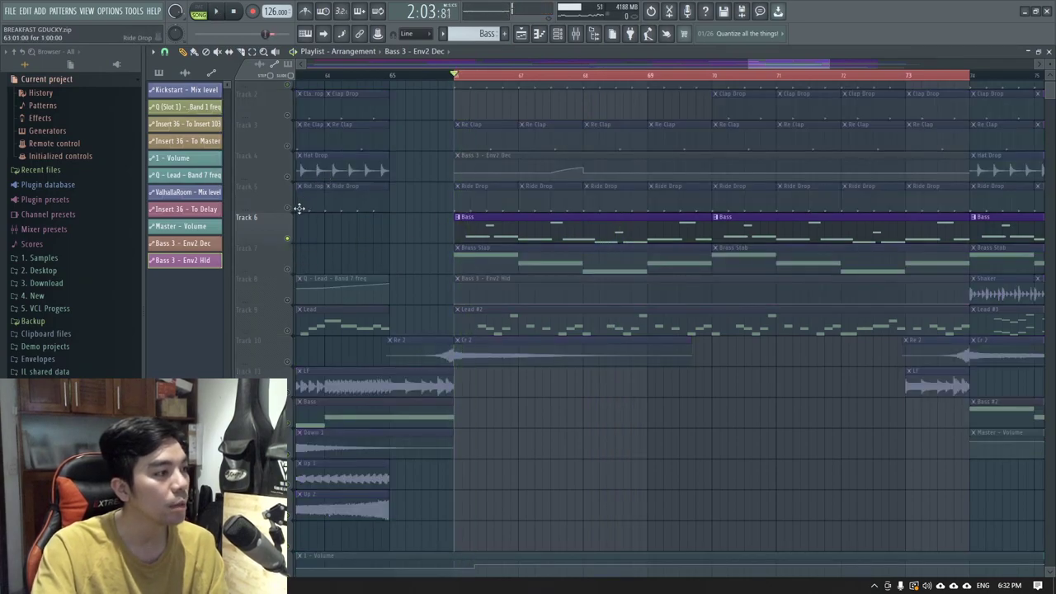
{"action": "left_click", "coordinate": [289, 208]}
{"action": "key", "text": "space"}
{"action": "key", "text": "space"}
- Bring in the Track 1 kick and the Track 7 brass stab while playing the loop
{"action": "scroll", "coordinate": [332, 157], "scroll_direction": "up", "scroll_amount": 1}
{"action": "left_click", "coordinate": [288, 108]}
{"action": "key", "text": "space"}
{"action": "left_click", "coordinate": [288, 290]}
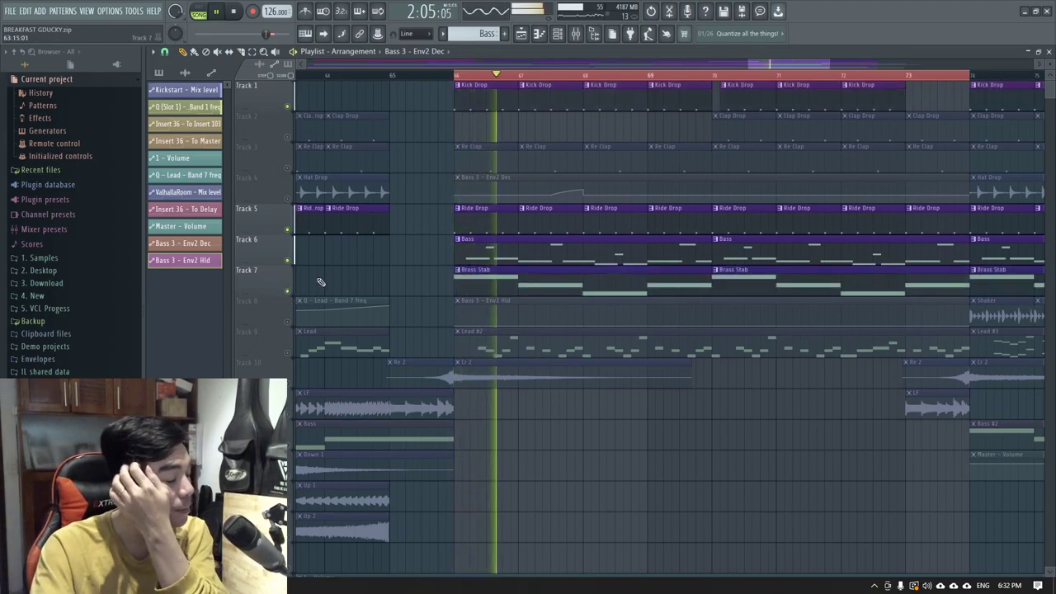
- Mute the Track 7 brass stab, enable Track 4 with its Bass 3 decay automation, and replay the drop loop
{"action": "left_click", "coordinate": [288, 291]}
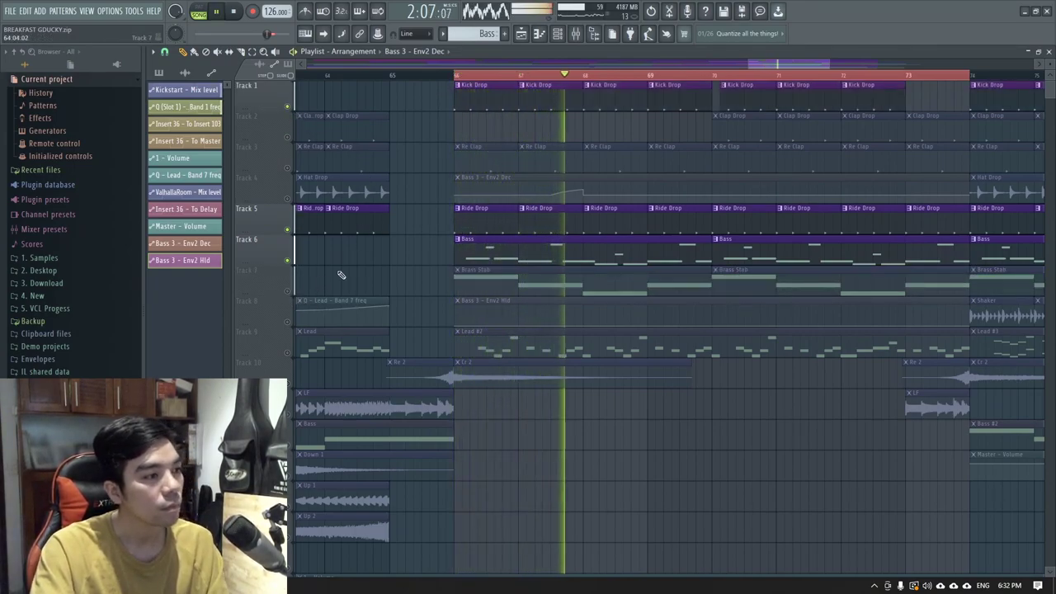
{"action": "key", "text": "space"}
{"action": "left_click", "coordinate": [288, 199]}
{"action": "key", "text": "space"}
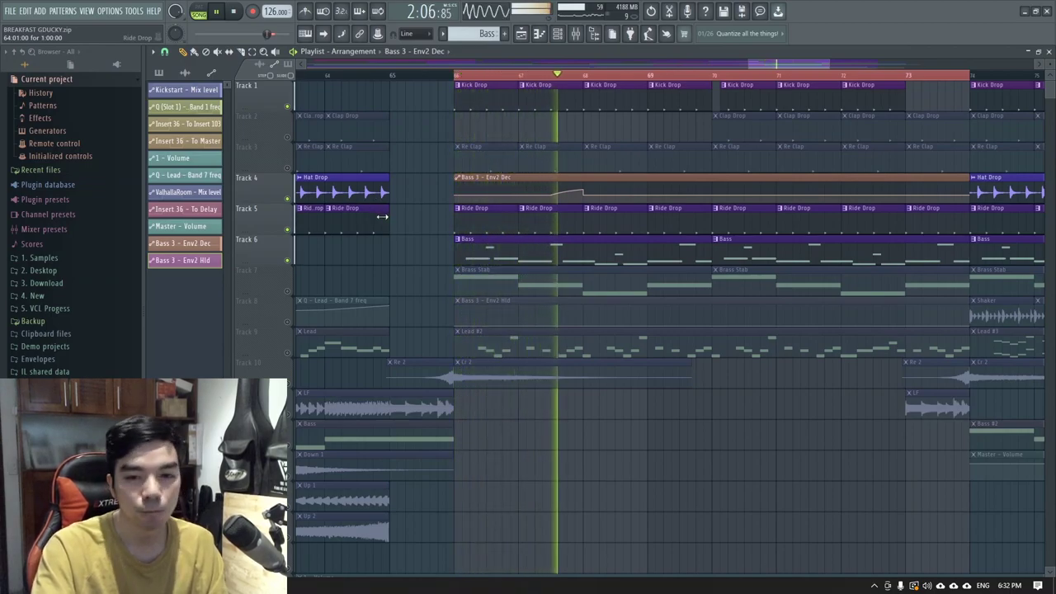
{"action": "key", "text": "space"}
- Save the project and move the Bass 3 - Env2 Dec automation clip from Track 4 down to Track 16
{"action": "key", "text": "ctrl+s"}
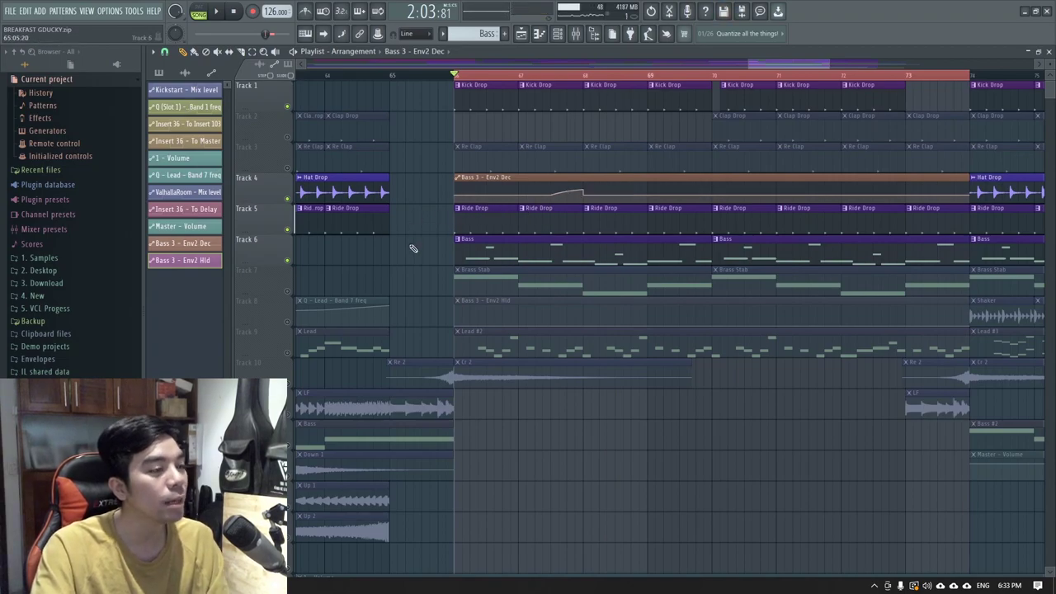
{"action": "scroll", "coordinate": [437, 275], "scroll_direction": "down", "scroll_amount": 3}
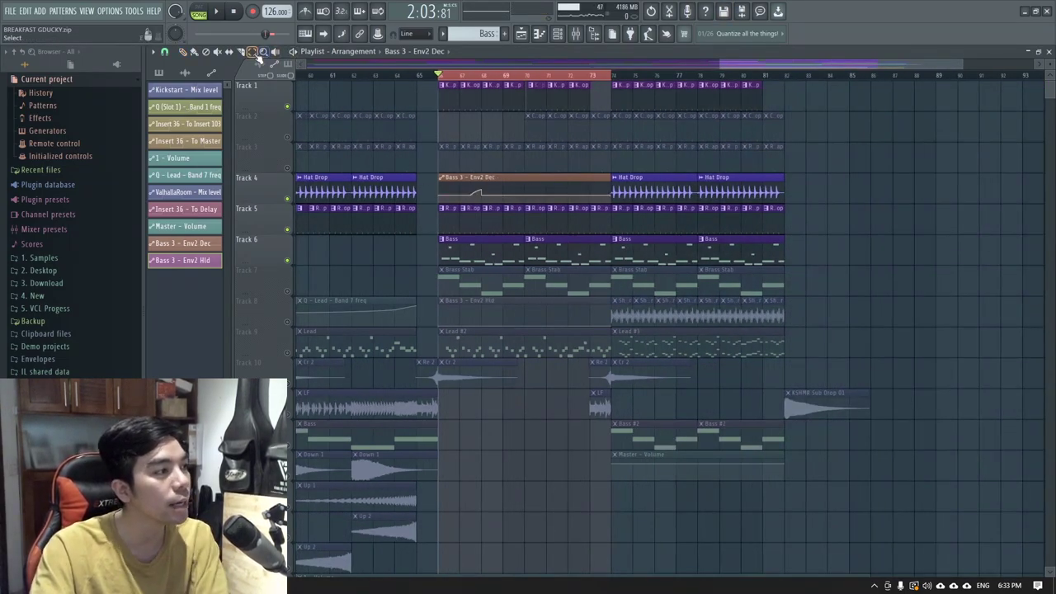
{"action": "scroll", "coordinate": [417, 206], "scroll_direction": "up", "scroll_amount": 3}
{"action": "left_click_drag", "start_coordinate": [601, 193], "coordinate": [555, 419]}
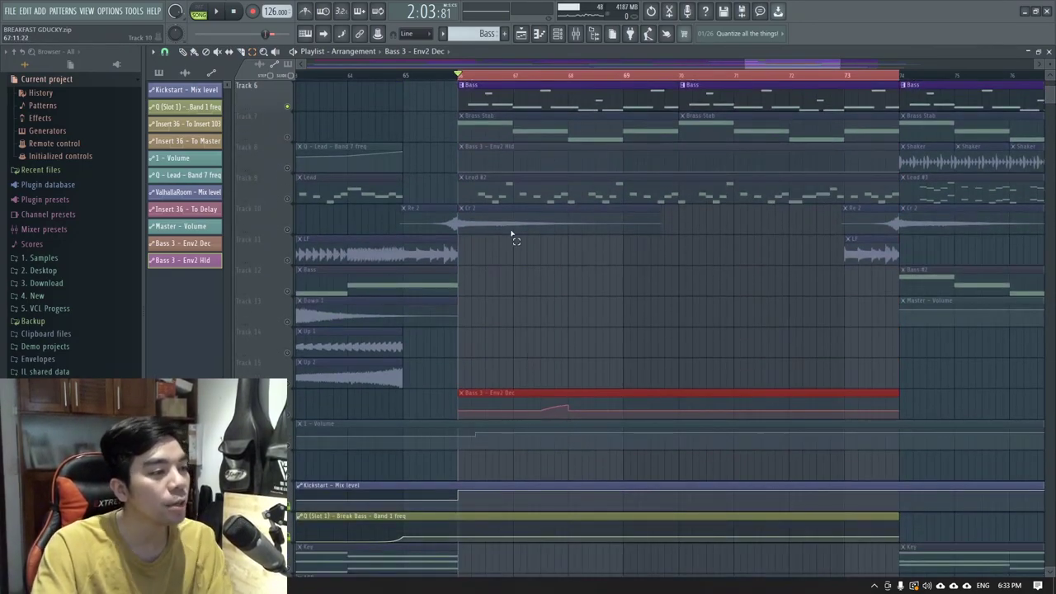
- Enable the Track 9 lead and the Track 8 lead frequency automation, and audition the section from bar 58
{"action": "scroll", "coordinate": [487, 318], "scroll_direction": "down", "scroll_amount": 3}
{"action": "left_click_drag", "start_coordinate": [770, 64], "coordinate": [711, 65]}
{"action": "scroll", "coordinate": [537, 207], "scroll_direction": "up", "scroll_amount": 5}
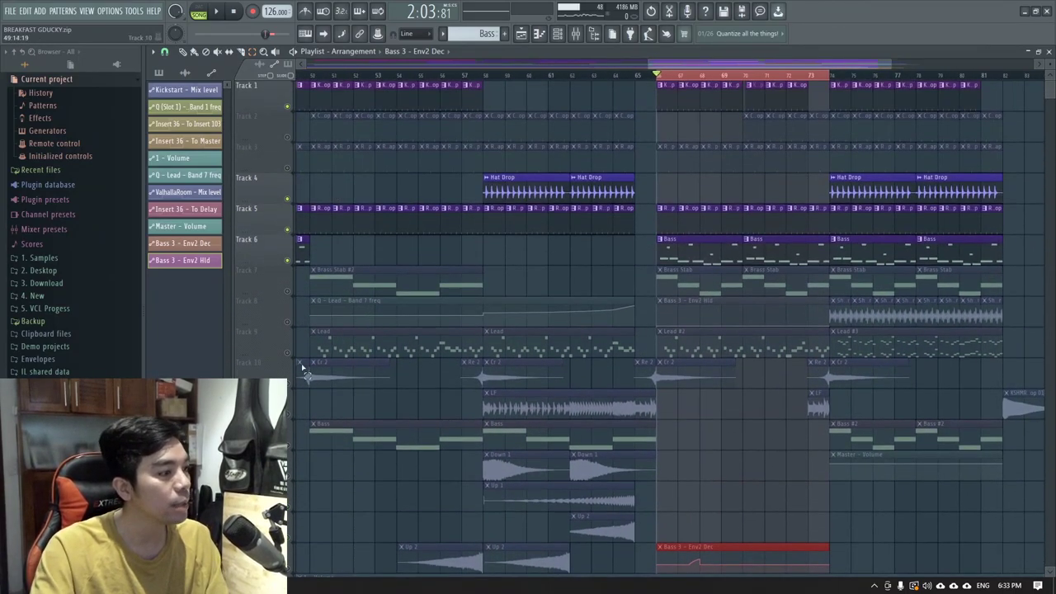
{"action": "left_click", "coordinate": [288, 356]}
{"action": "left_click", "coordinate": [490, 76]}
{"action": "key", "text": "space"}
{"action": "left_click", "coordinate": [288, 323]}
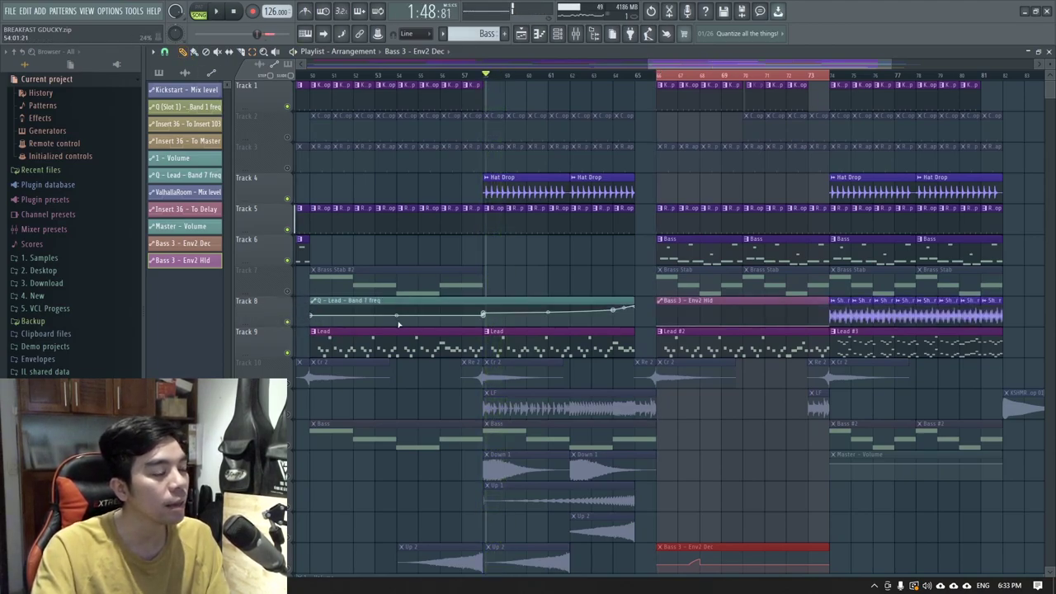
{"action": "scroll", "coordinate": [404, 324], "scroll_direction": "up", "scroll_amount": 2}
{"action": "key", "text": "space"}
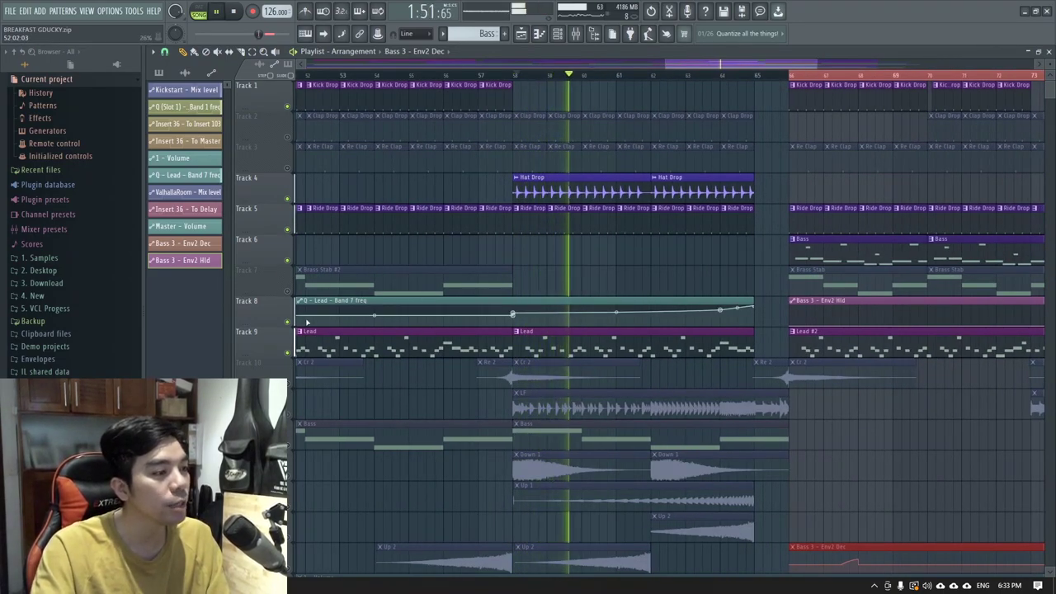
{"action": "key", "text": "space"}
- Solo the Track 9 lead and listen to it alone from bar 58
{"action": "right_click", "coordinate": [291, 352]}
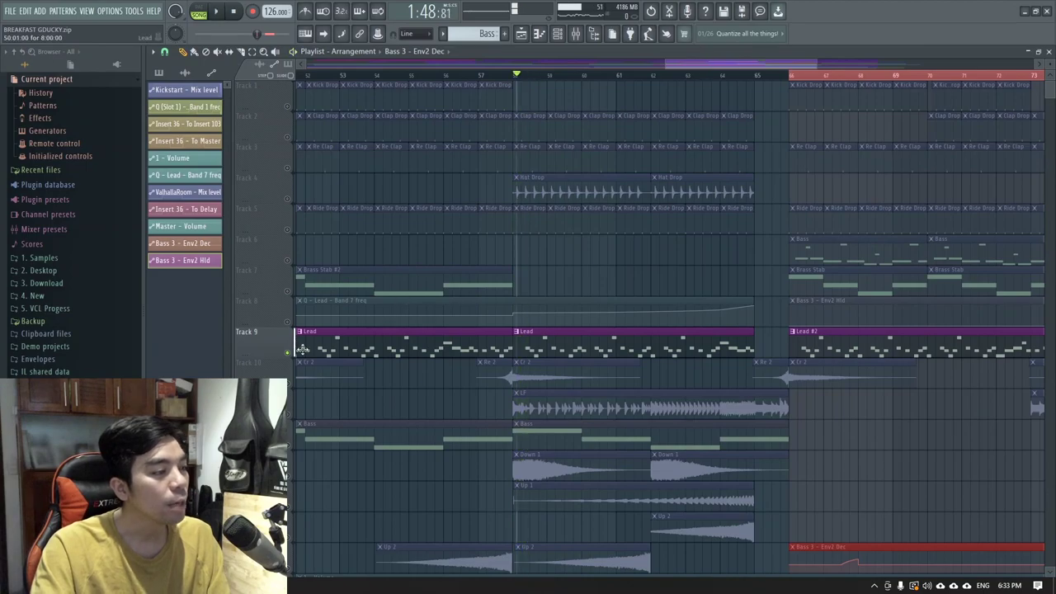
{"action": "key", "text": "space"}
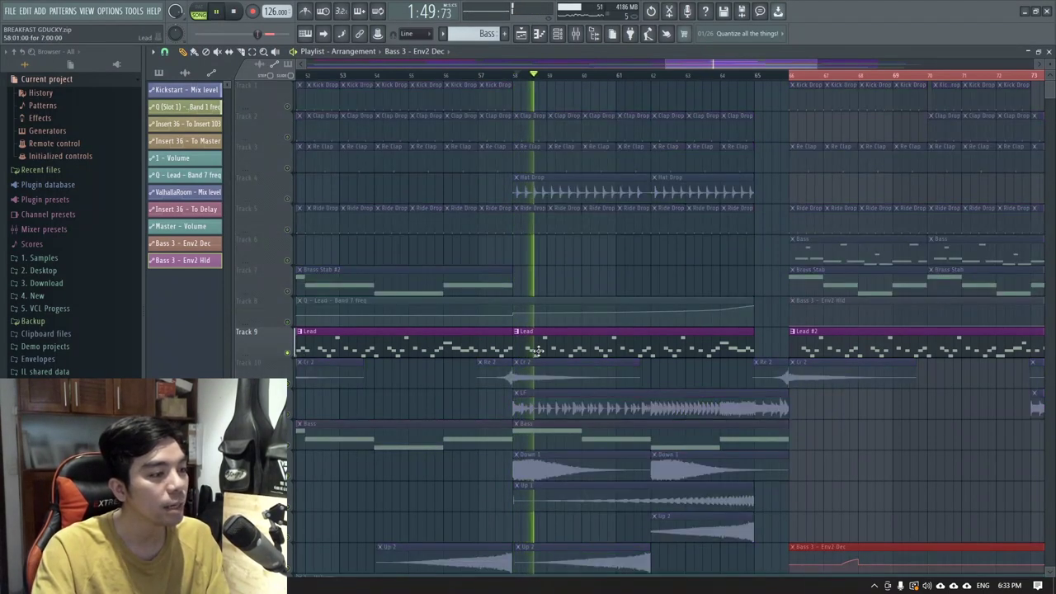
{"action": "key", "text": "space"}
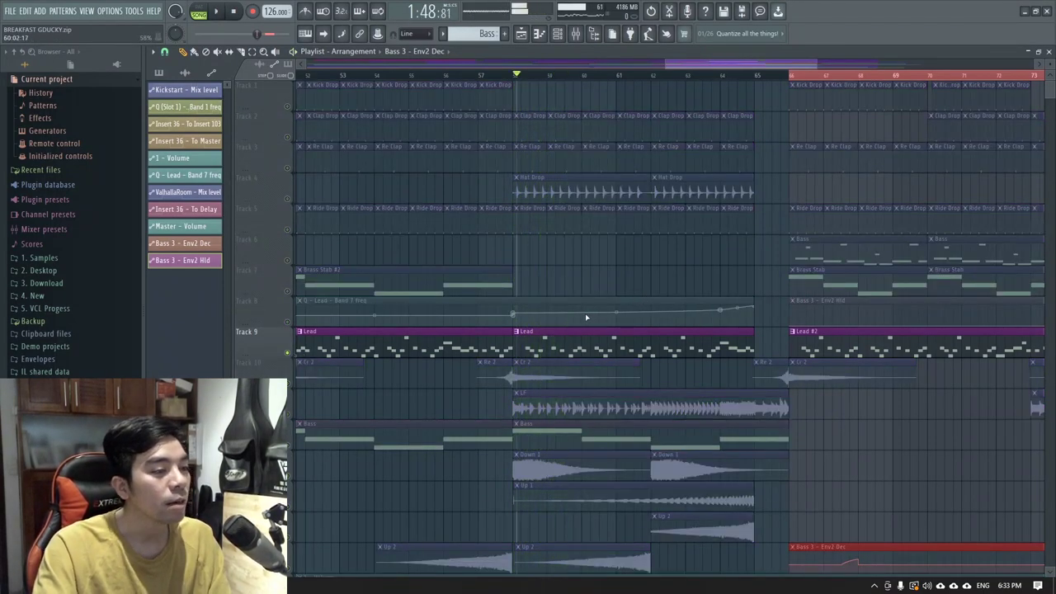
- Move the Q - Lead - Band 7 freq automation clip from Track 8 down to Track 18, keeping its timing
{"action": "scroll", "coordinate": [665, 299], "scroll_direction": "down", "scroll_amount": 3}
{"action": "scroll", "coordinate": [649, 302], "scroll_direction": "down", "scroll_amount": 2}
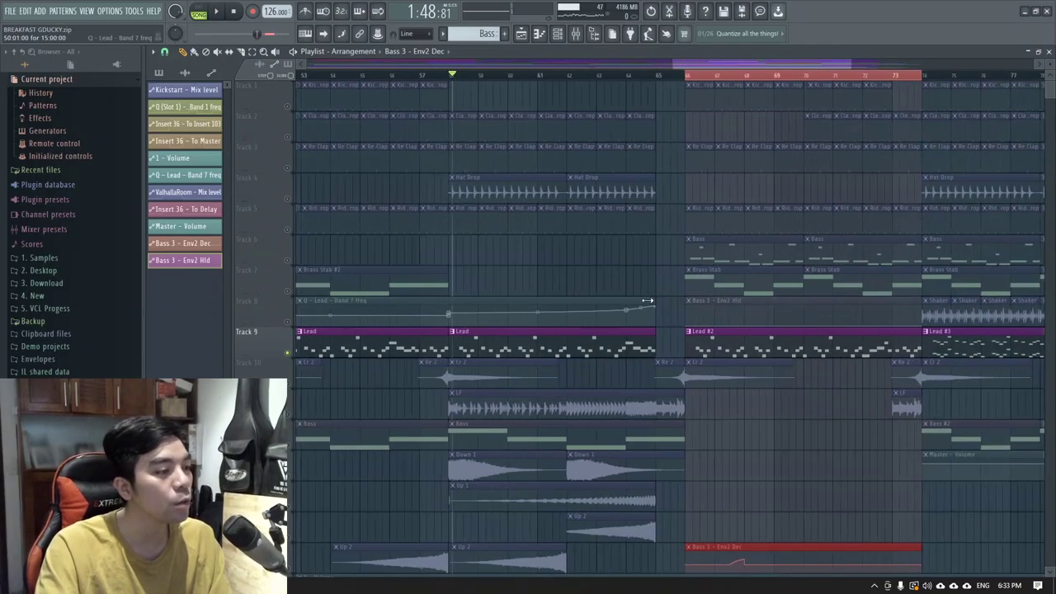
{"action": "scroll", "coordinate": [609, 308], "scroll_direction": "down", "scroll_amount": 3}
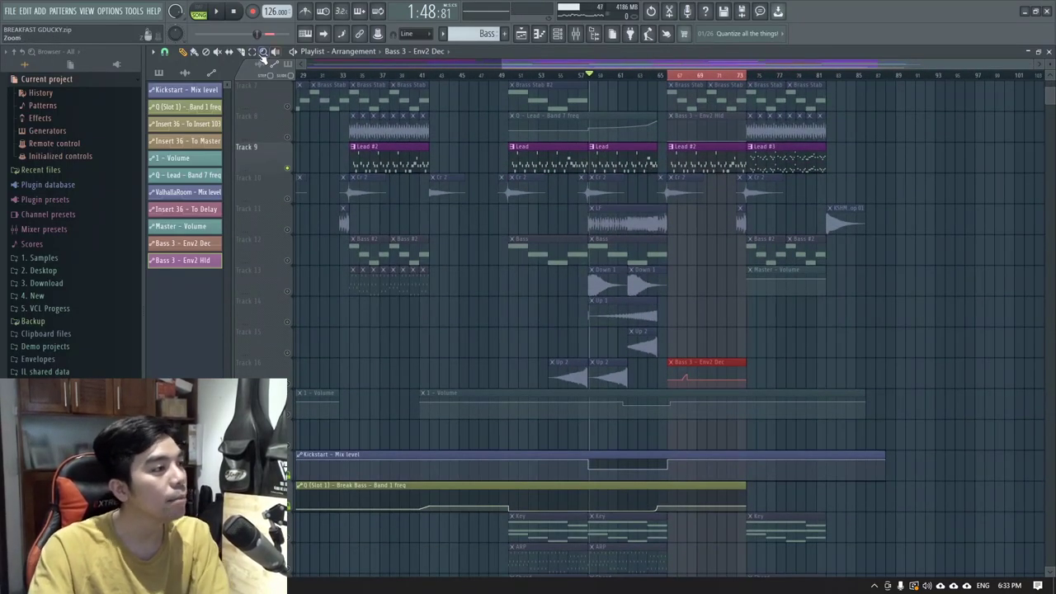
{"action": "left_click_drag", "start_coordinate": [482, 132], "coordinate": [647, 136]}
{"action": "key", "text": "shift+Down"}
{"action": "key", "text": "shift+Down"}
{"action": "key", "text": "shift+Down"}
{"action": "key", "text": "shift+Down"}
{"action": "key", "text": "shift+Down"}
{"action": "key", "text": "shift+Down"}
{"action": "key", "text": "shift+Down"}
{"action": "key", "text": "shift+Down"}
{"action": "key", "text": "shift+Down"}
{"action": "key", "text": "shift+Down"}
{"action": "key", "text": "shift+Down"}
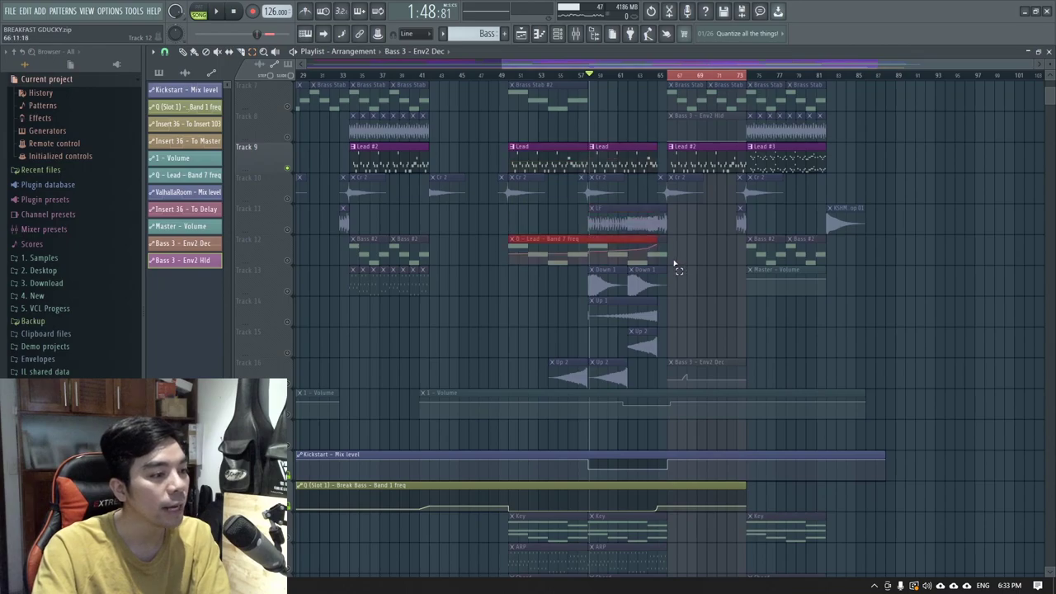
{"action": "key", "text": "shift+Up"}
{"action": "scroll", "coordinate": [525, 343], "scroll_direction": "down", "scroll_amount": 2}
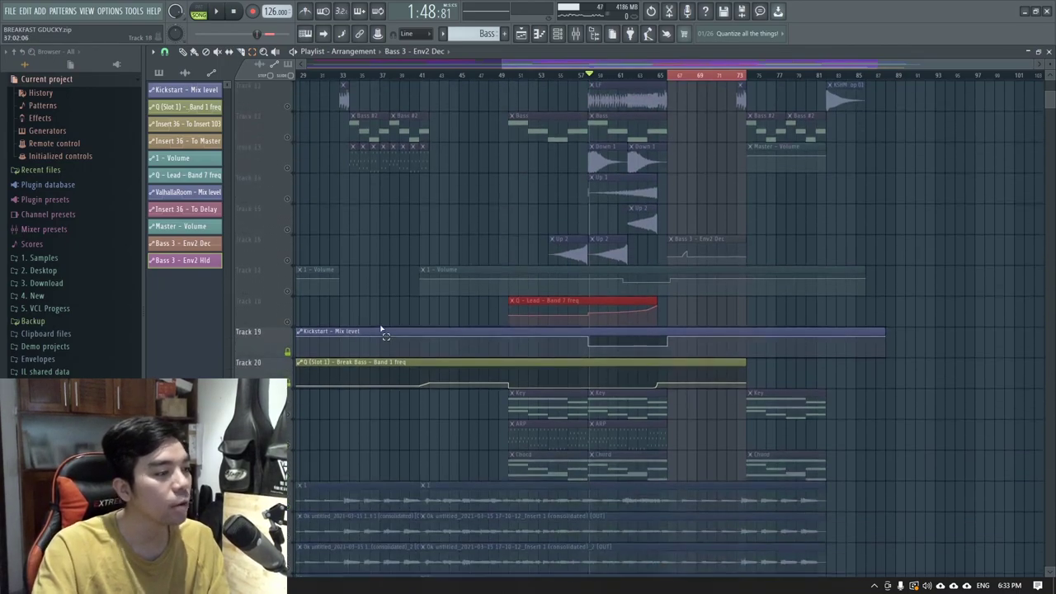
- Deselect the moved clip and enable the automation Tracks 17 and 18
{"action": "scroll", "coordinate": [413, 332], "scroll_direction": "down", "scroll_amount": 2}
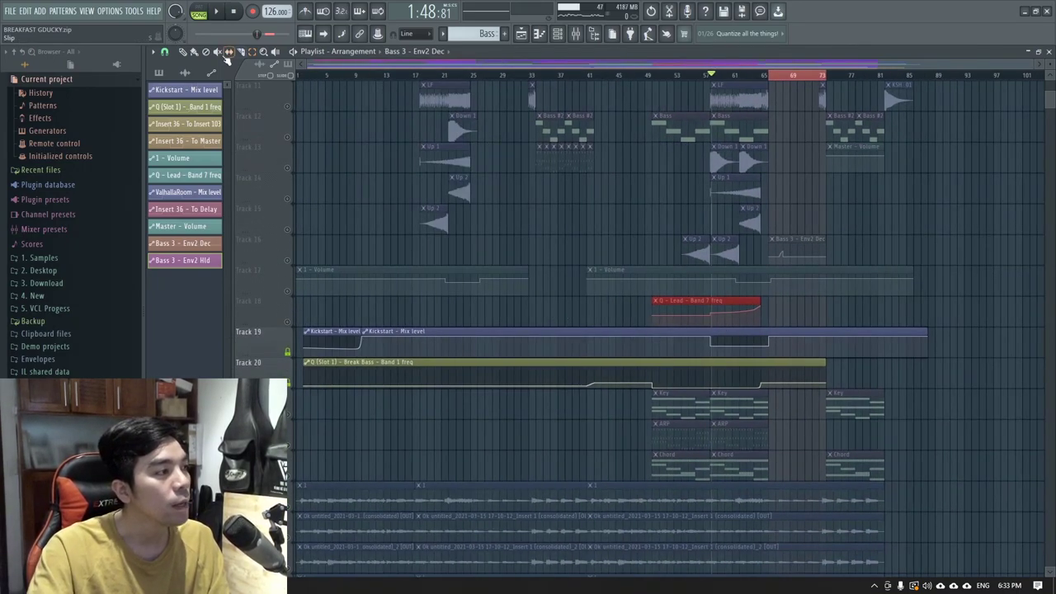
{"action": "left_click", "coordinate": [184, 52]}
{"action": "left_click", "coordinate": [317, 213]}
{"action": "left_click_drag", "start_coordinate": [288, 293], "coordinate": [288, 322]}
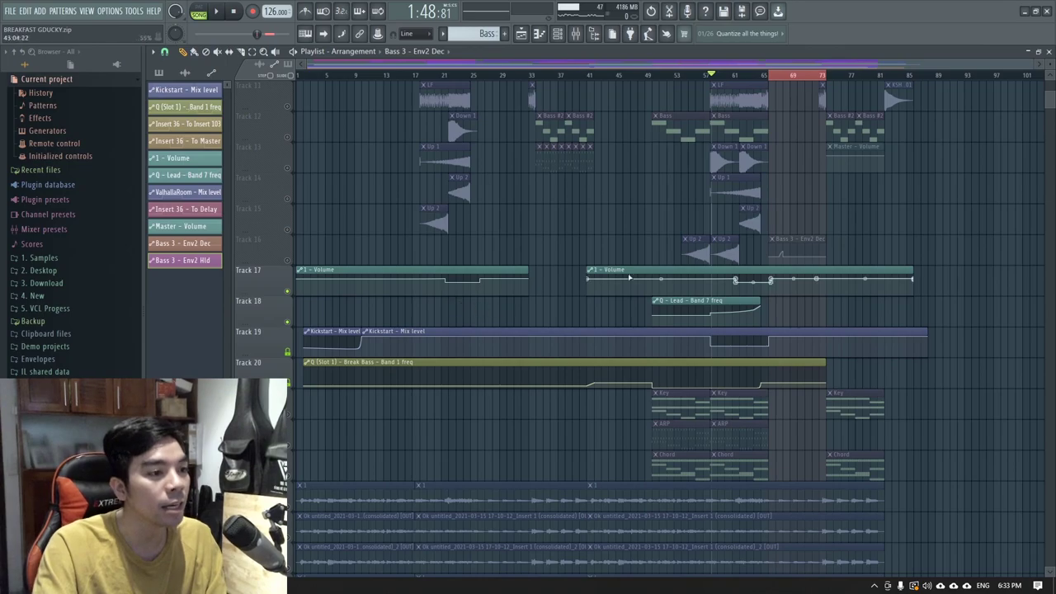
- Change the snap setting, move the Bass 3 - Env2 Dec clip from Track 16 to Track 18, and lock Tracks 17 and 18
{"action": "left_click_drag", "start_coordinate": [799, 241], "coordinate": [798, 305]}
{"action": "key", "text": "ctrl+z"}
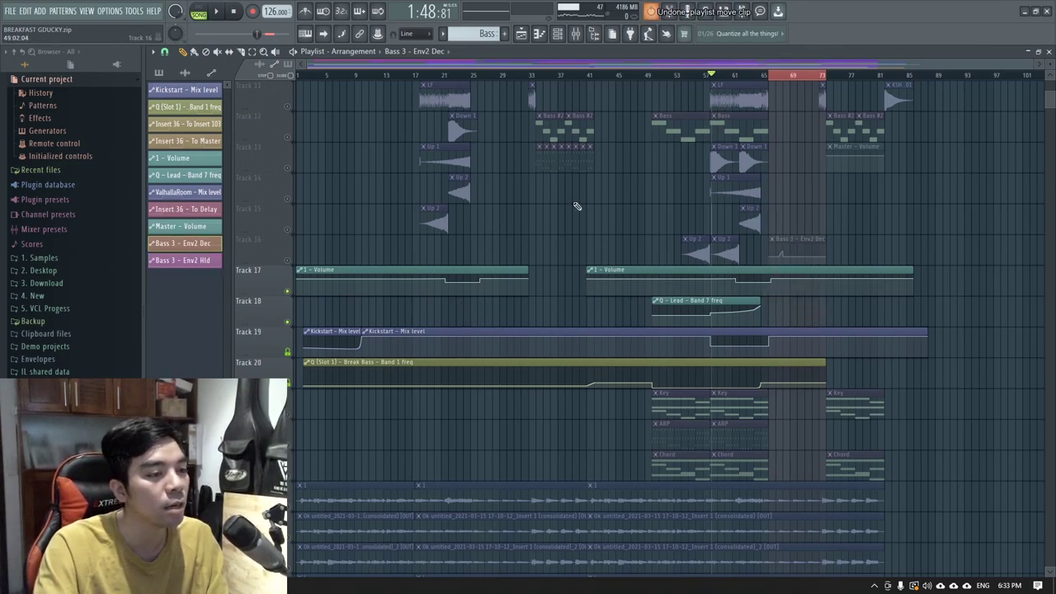
{"action": "left_click", "coordinate": [164, 52]}
{"action": "left_click", "coordinate": [179, 220]}
{"action": "left_click_drag", "start_coordinate": [807, 240], "coordinate": [807, 304]}
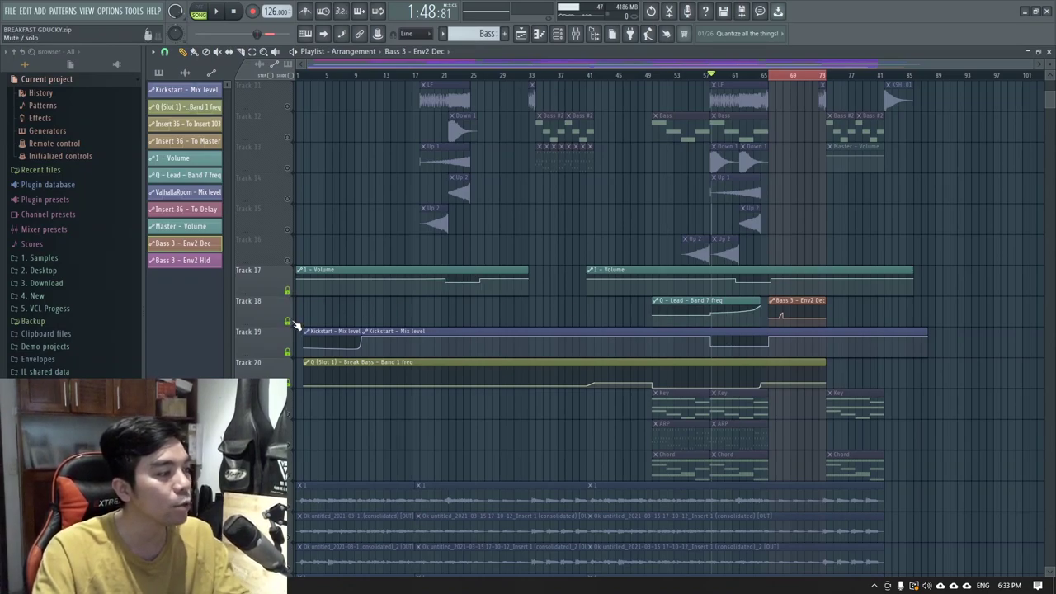
- Solo Track 14 and check the state of the locked automation Tracks 17 to 20
{"action": "scroll", "coordinate": [468, 195], "scroll_direction": "up", "scroll_amount": 1}
{"action": "left_click", "coordinate": [287, 229]}
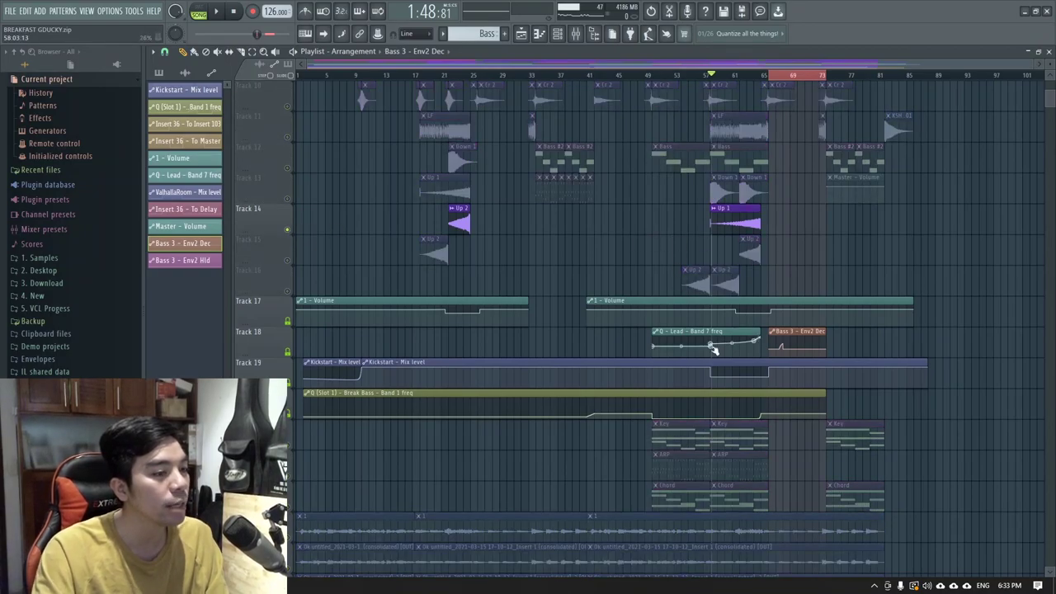
{"action": "scroll", "coordinate": [710, 346], "scroll_direction": "down", "scroll_amount": 2}
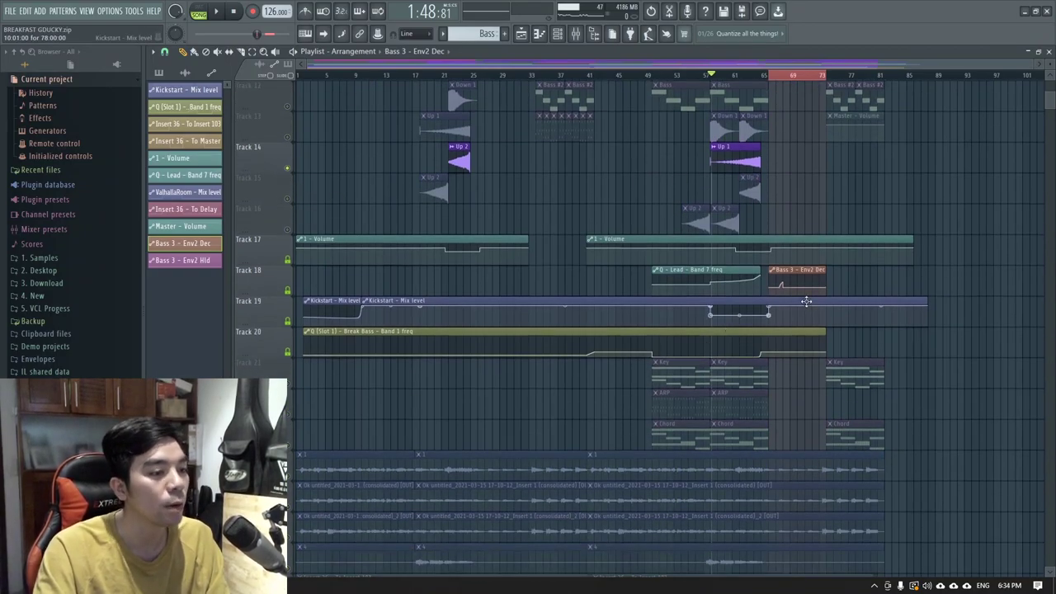
{"action": "scroll", "coordinate": [806, 302], "scroll_direction": "down", "scroll_amount": 5}
{"action": "scroll", "coordinate": [806, 302], "scroll_direction": "up", "scroll_amount": 7}
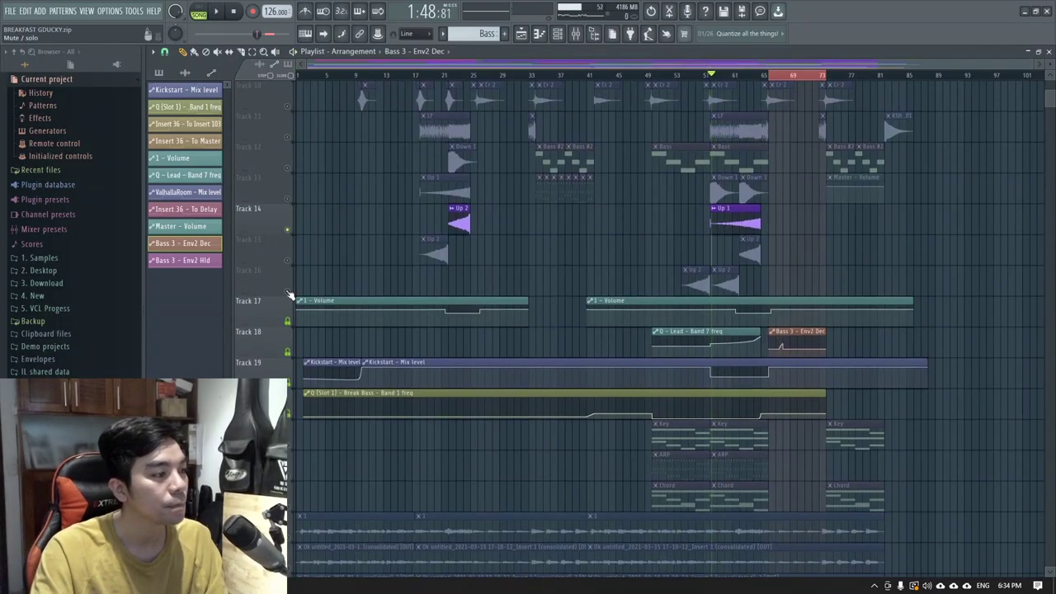
- Unsolo to reactivate all playlist tracks and audition the full arrangement from bar 58
{"action": "right_click", "coordinate": [288, 292]}
{"action": "key", "text": "space"}
{"action": "scroll", "coordinate": [710, 302], "scroll_direction": "up", "scroll_amount": 5}
{"action": "scroll", "coordinate": [710, 302], "scroll_direction": "down", "scroll_amount": 4}
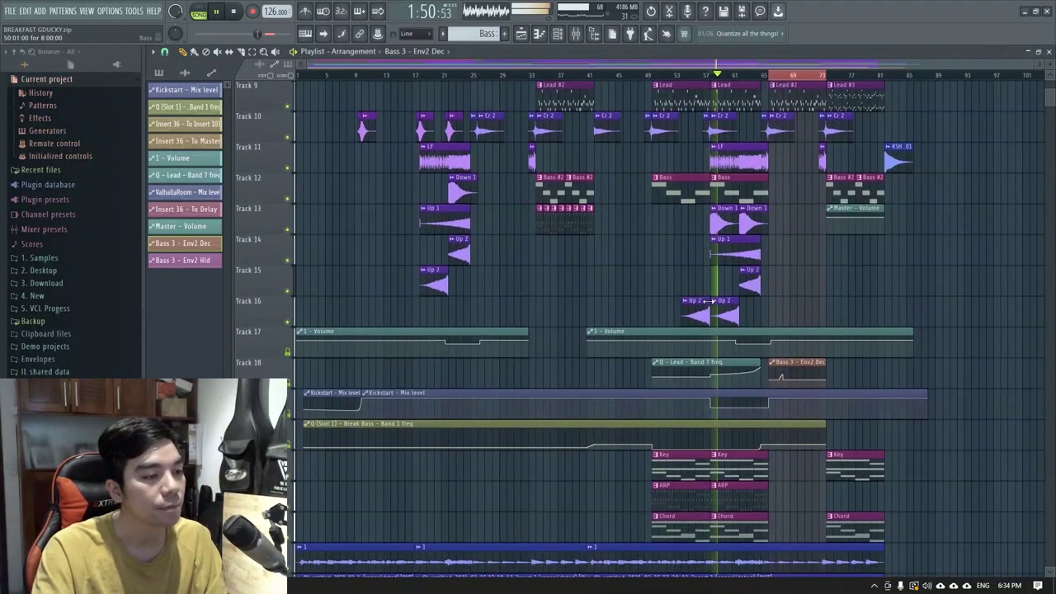
{"action": "key", "text": "space"}
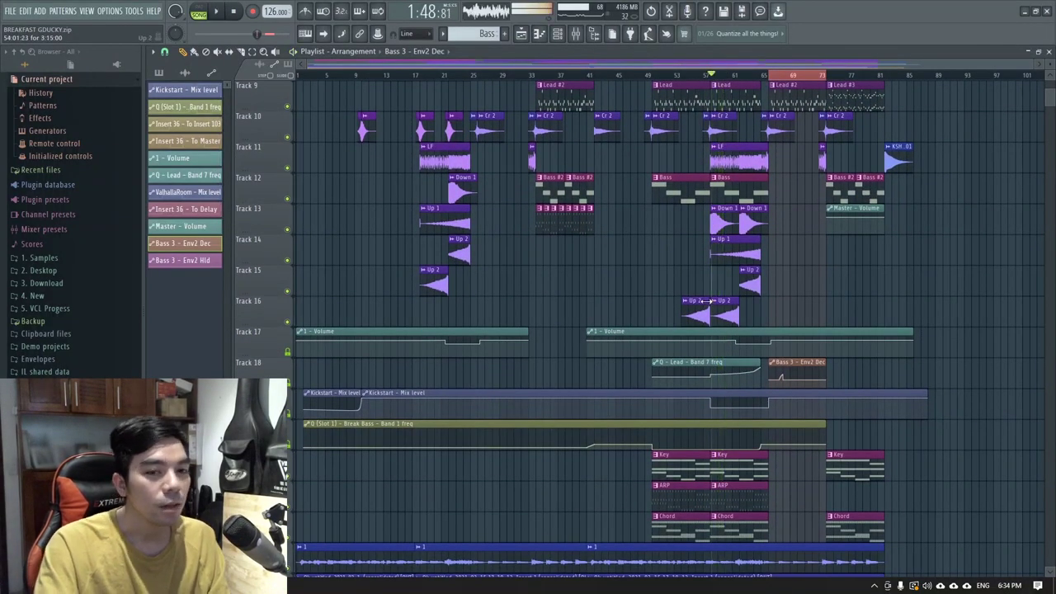